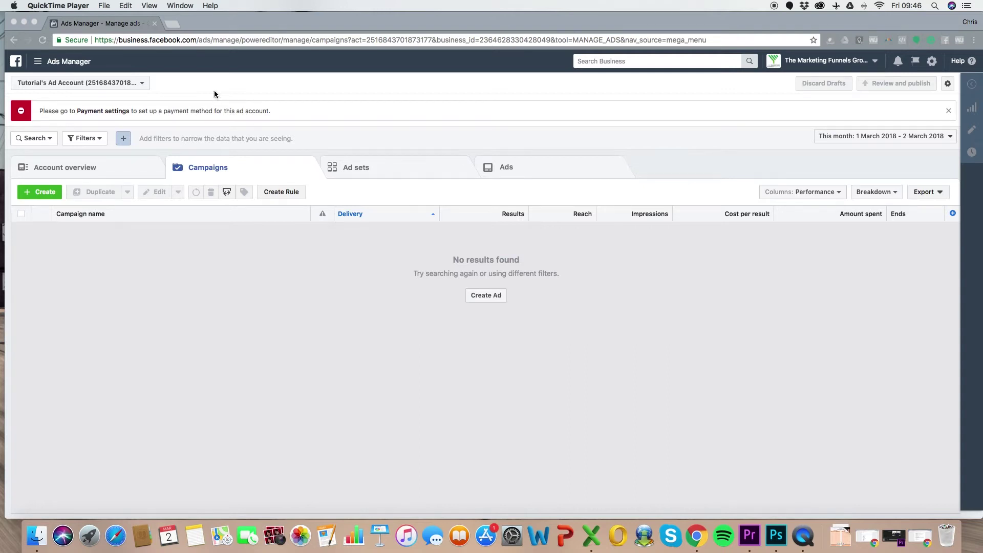
Open the ad account's Audiences page and start creating a saved audience
click(37, 62)
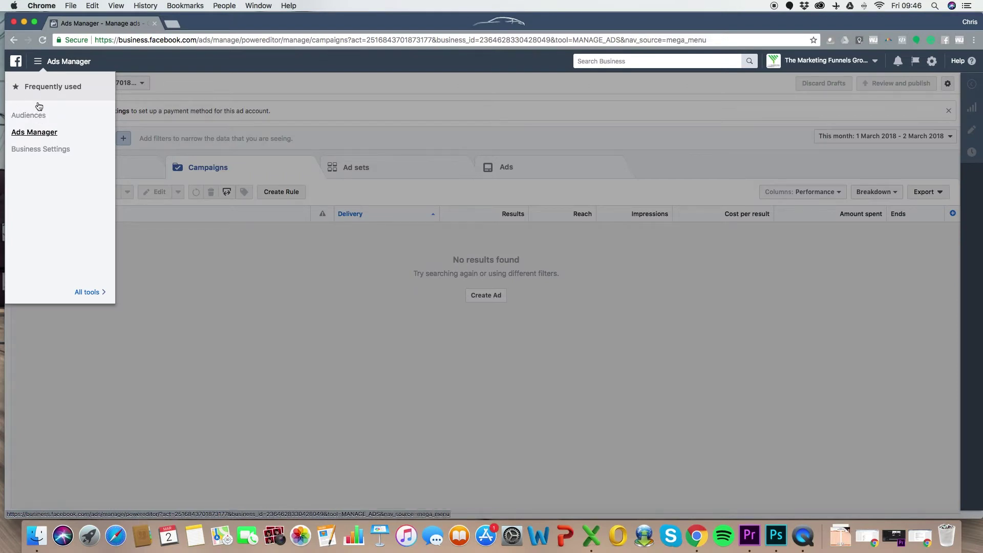
click(90, 294)
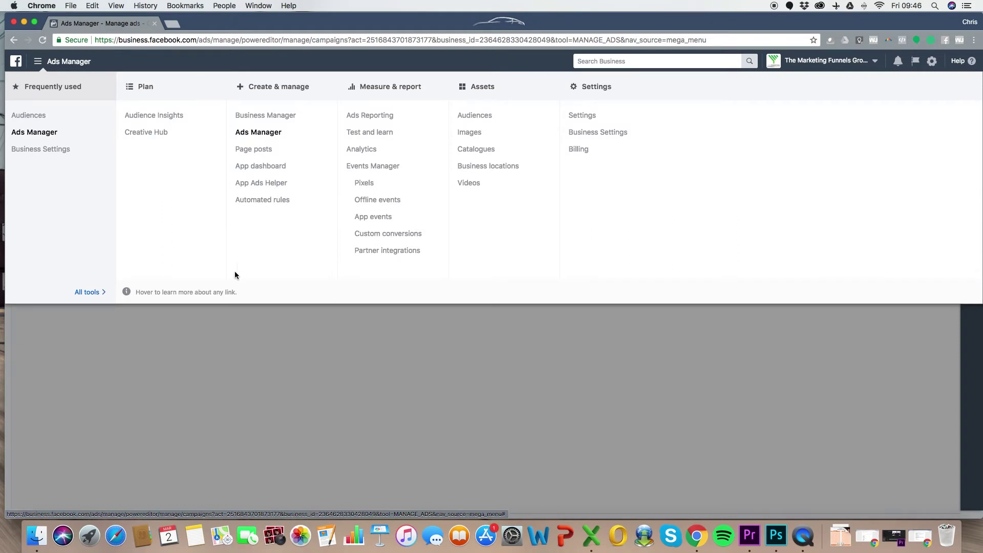
click(474, 117)
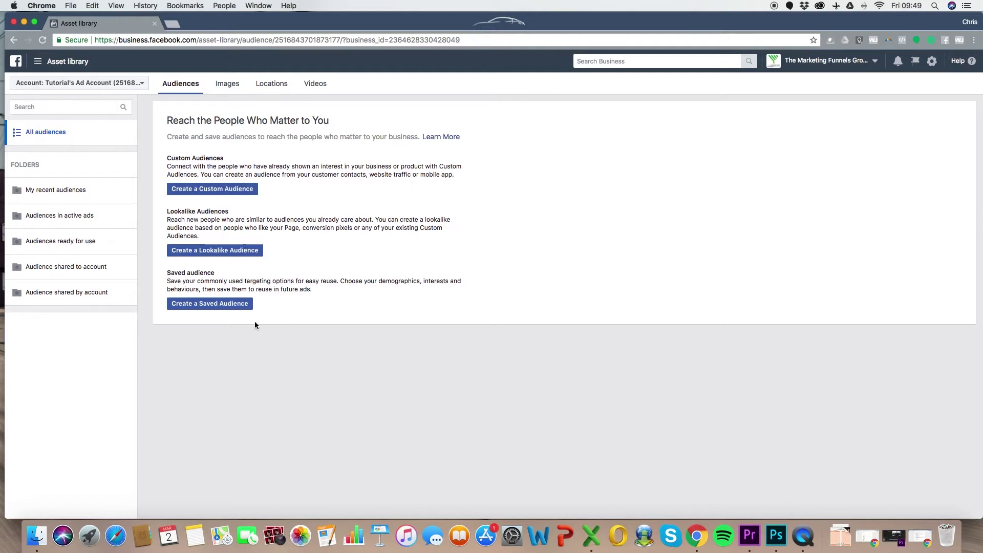
click(232, 307)
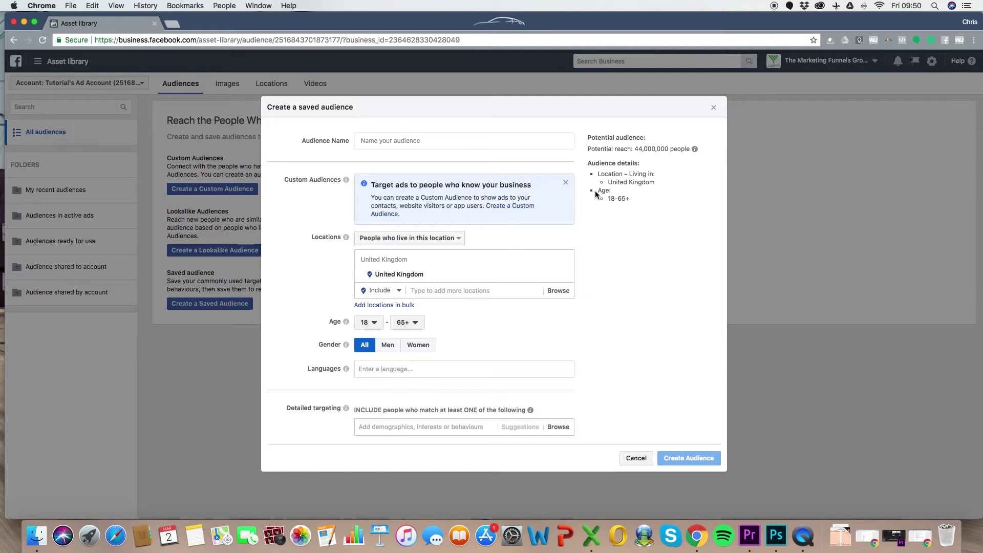
Name the saved audience "Women Baby Last 12 Months"
click(418, 143)
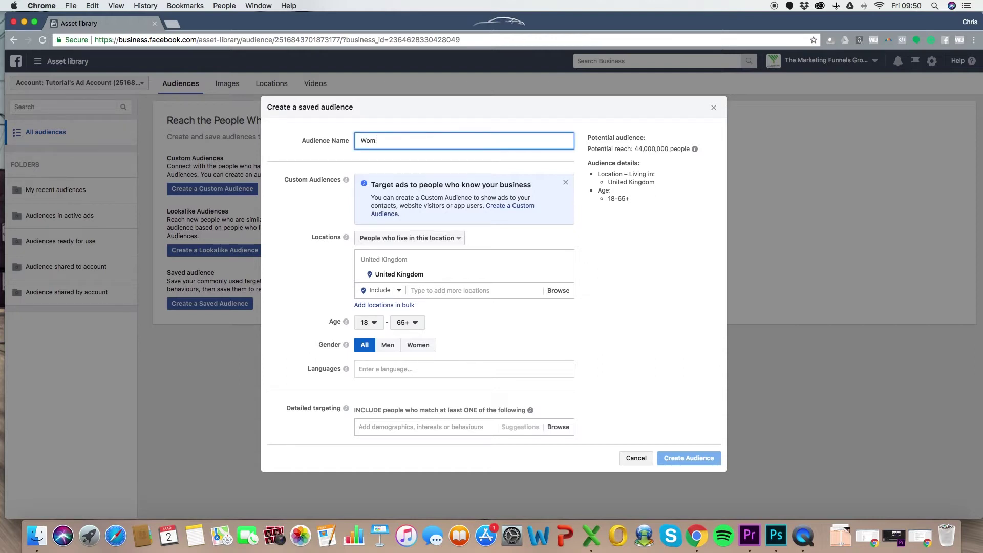
text(Women )
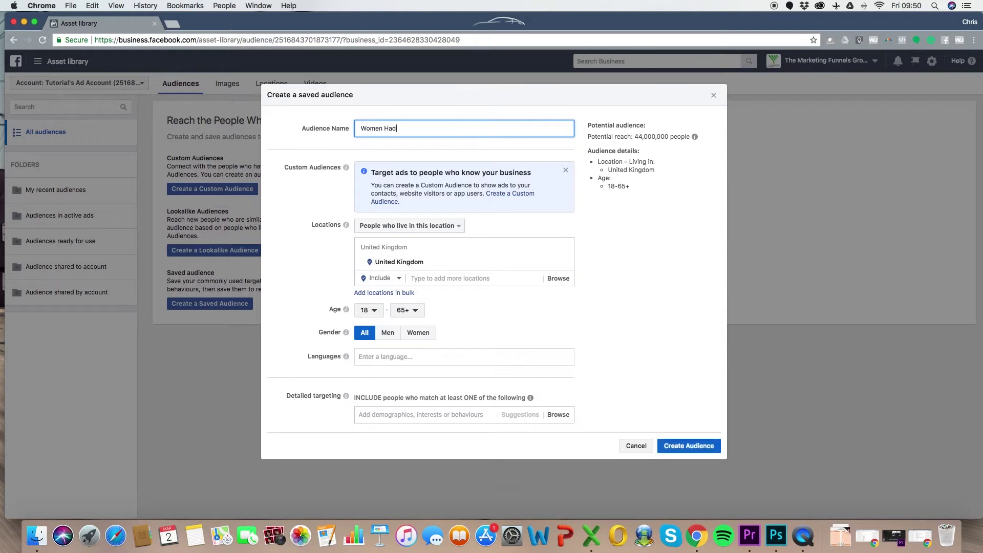
text(Baby Last 12 Months)
key(super+a)
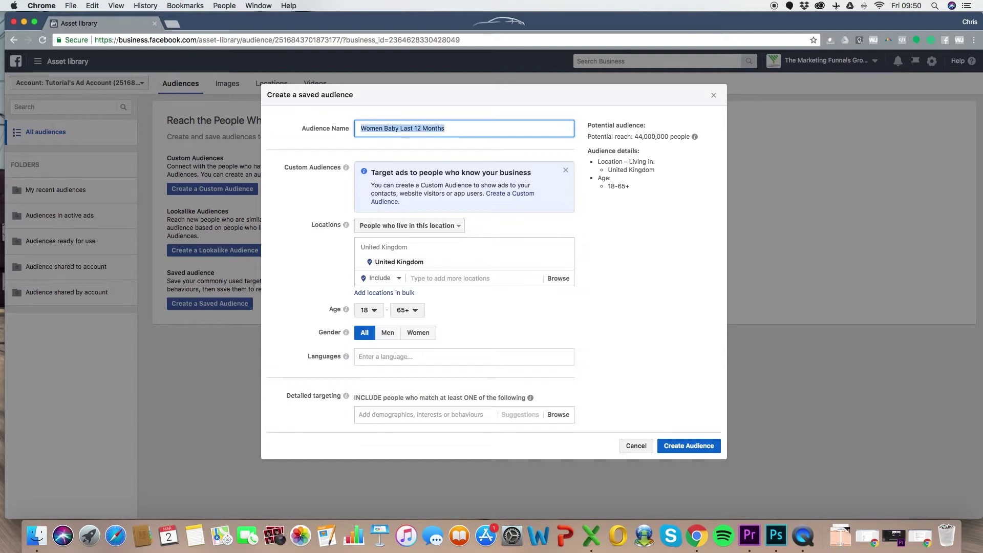
key(Right)
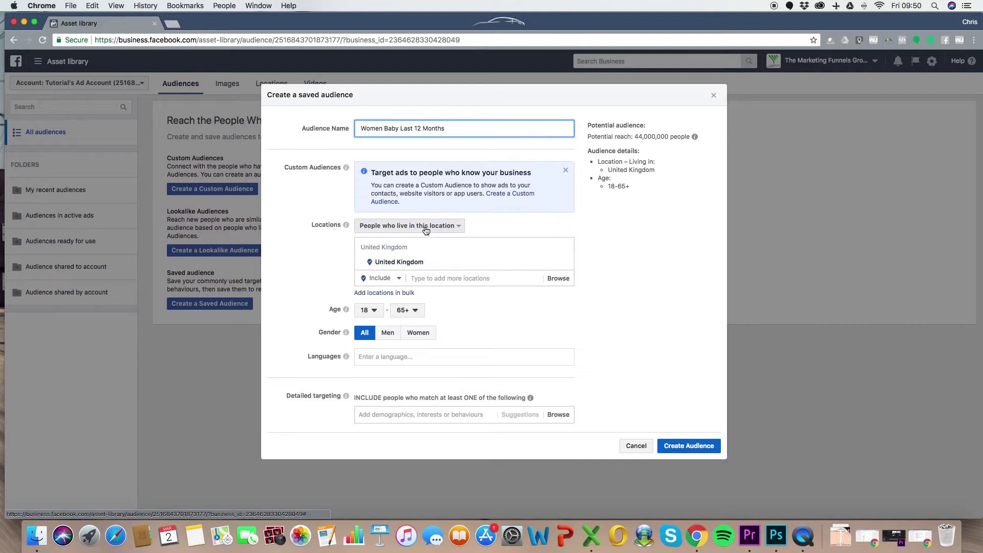
Add the country United States to the audience's locations and remove it again
scroll(408, 224, down, 1)
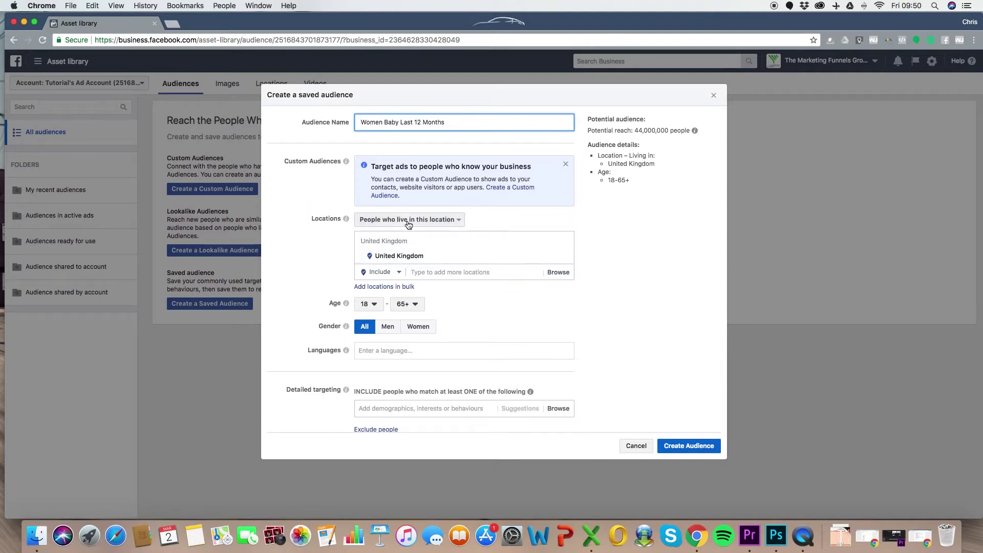
click(417, 270)
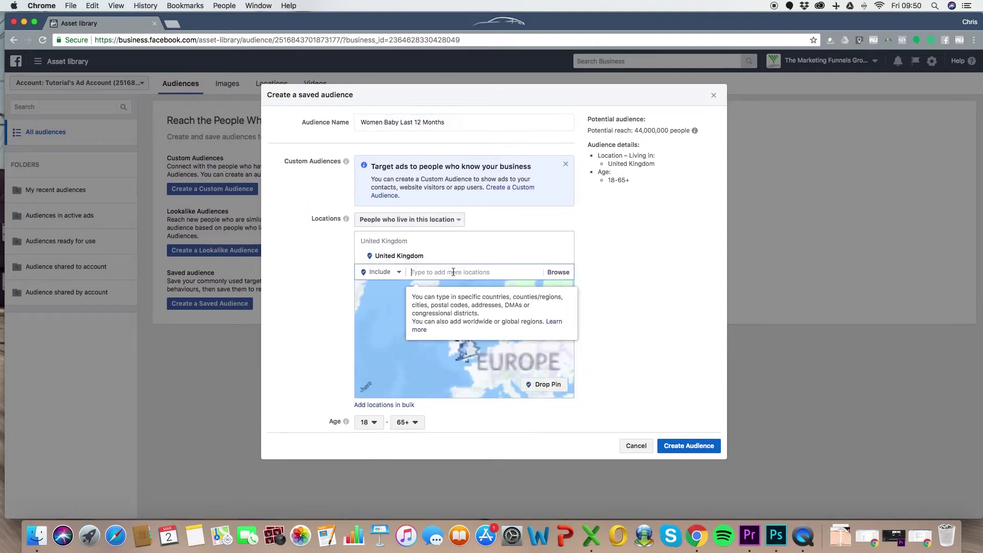
text(United Sat)
key(BackSpace)
key(BackSpace)
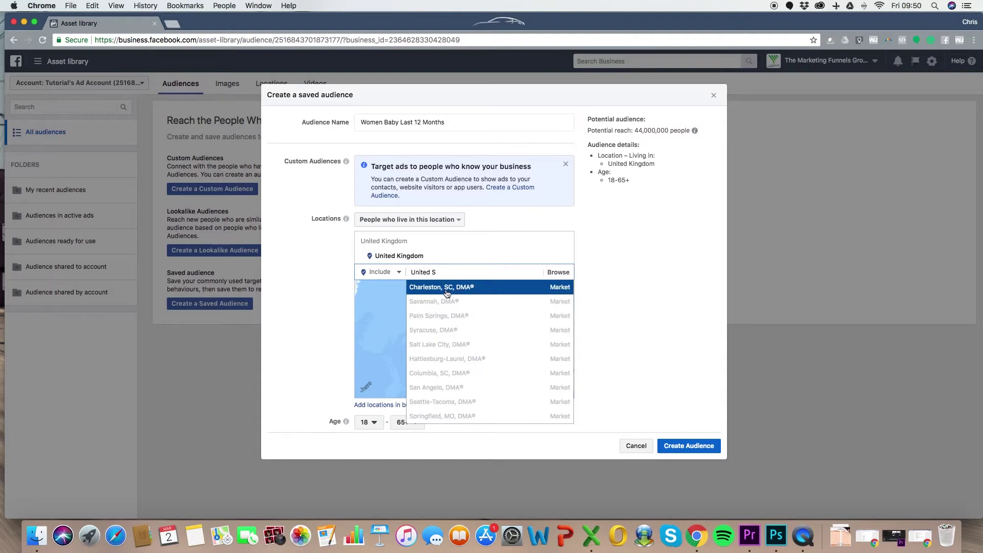
text(tates)
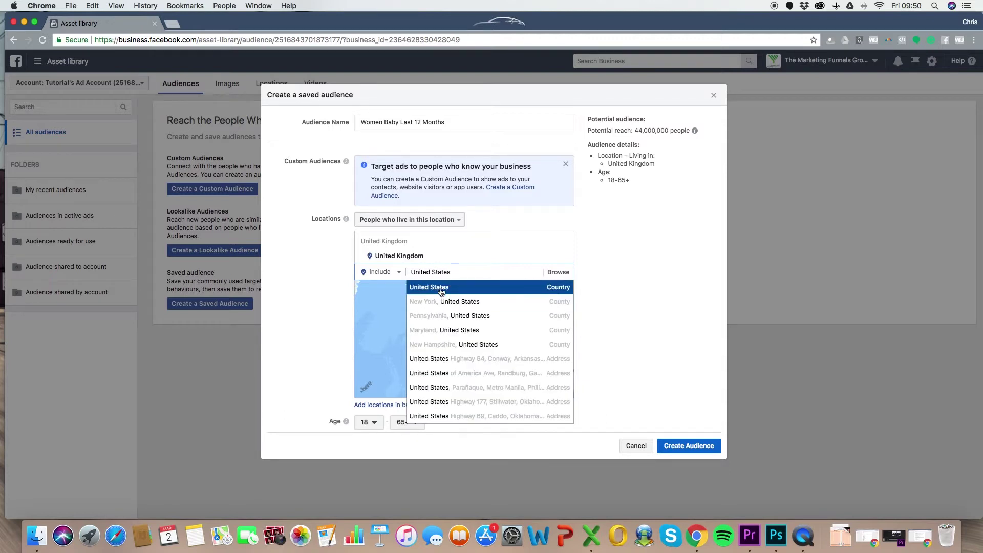
click(417, 286)
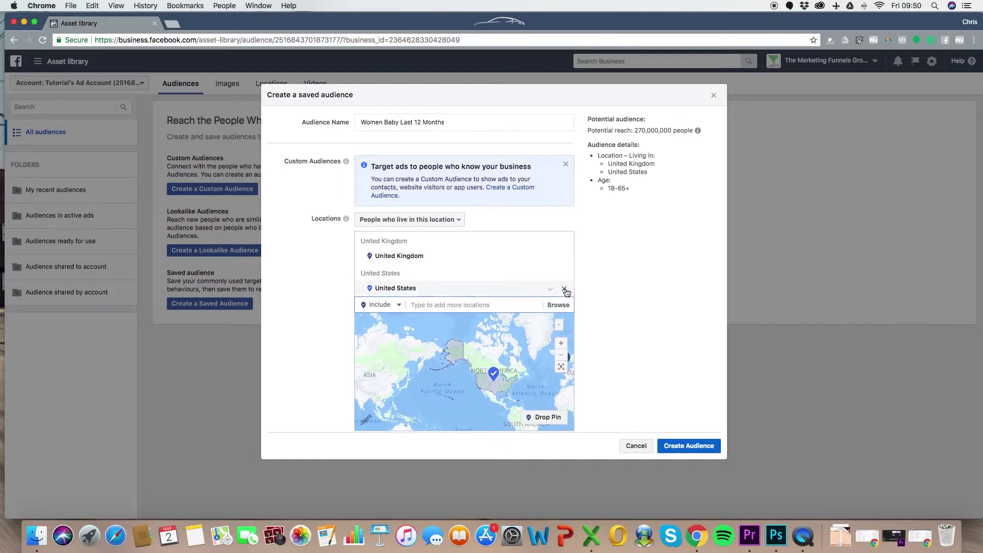
click(565, 290)
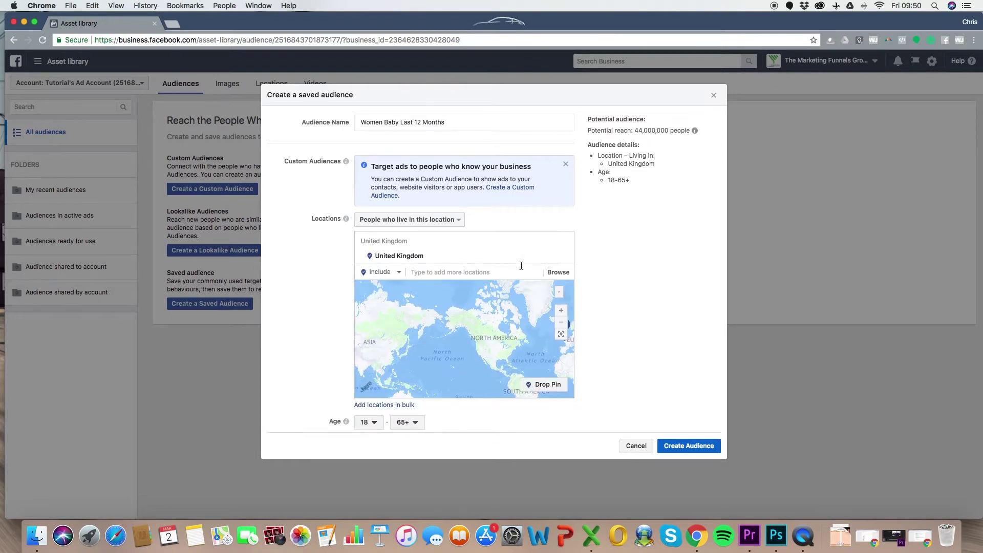
Examine the options for which people in the chosen location are targeted, keeping the current choice
scroll(649, 236, down, 1)
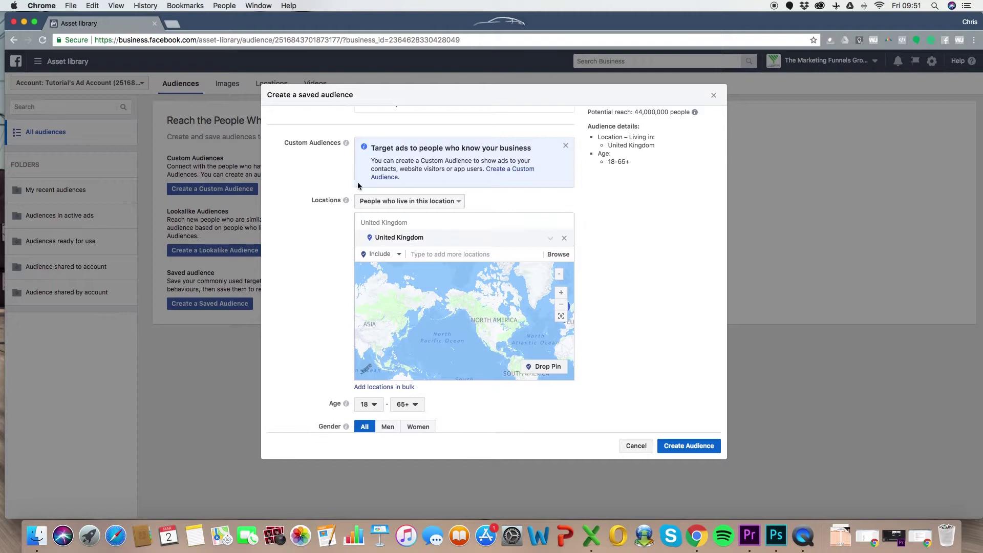
scroll(442, 236, down, 1)
click(425, 189)
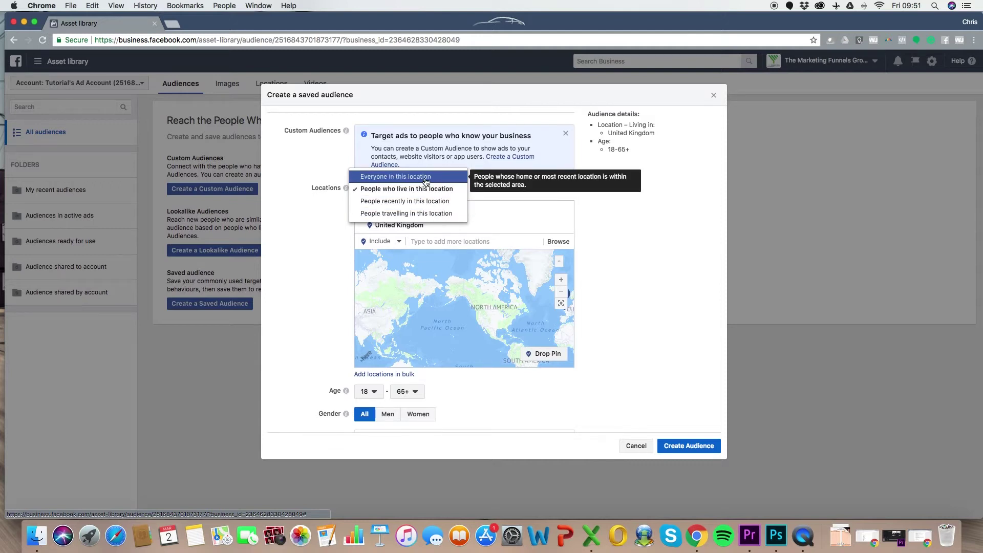
click(671, 264)
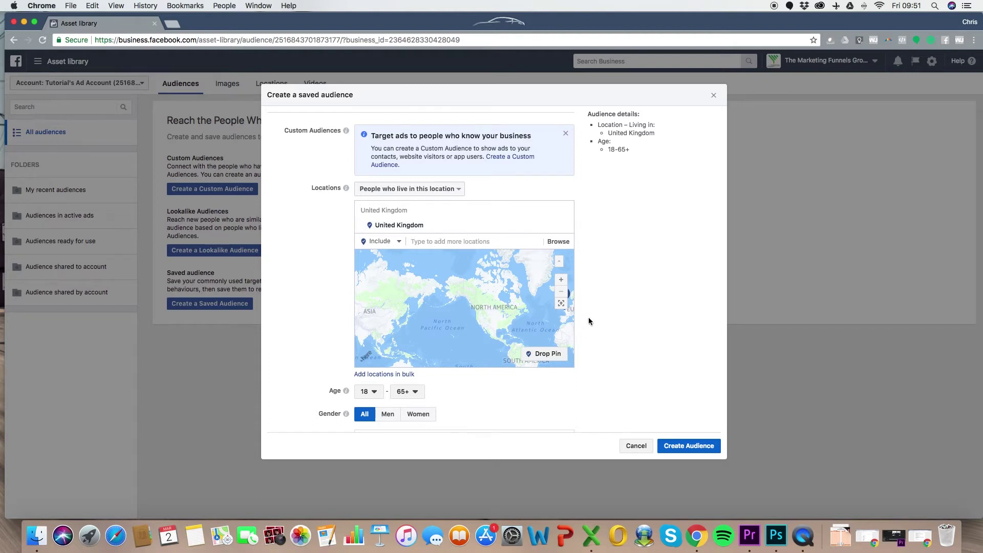
Set the audience's age range to 25–40 and its gender to Women
scroll(588, 317, down, 1)
mouse_move(337, 356)
click(367, 356)
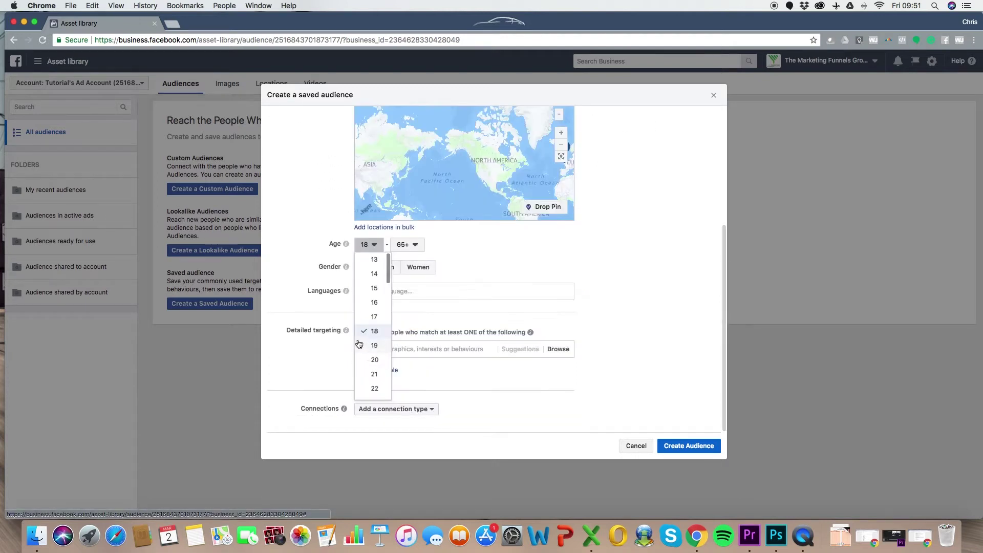
scroll(365, 349, down, 2)
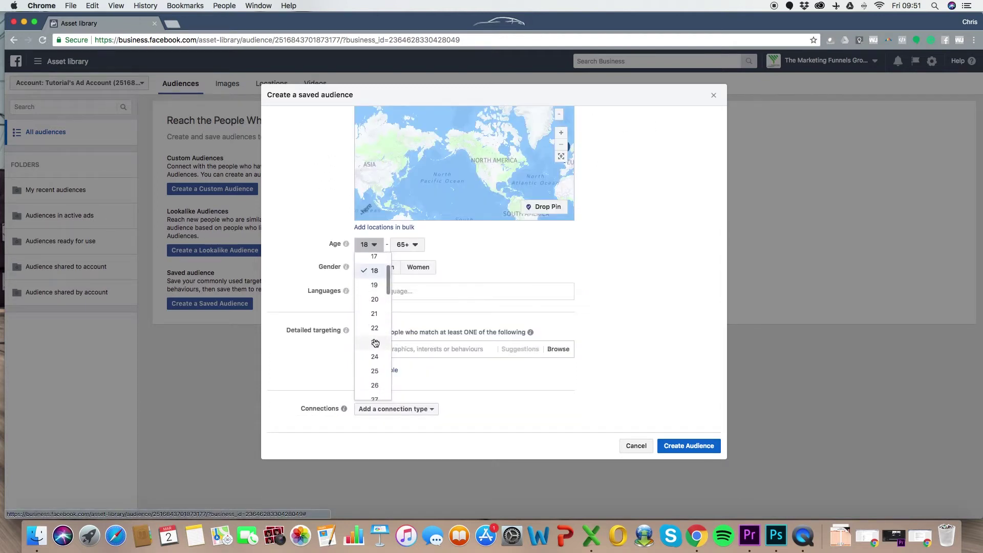
click(375, 371)
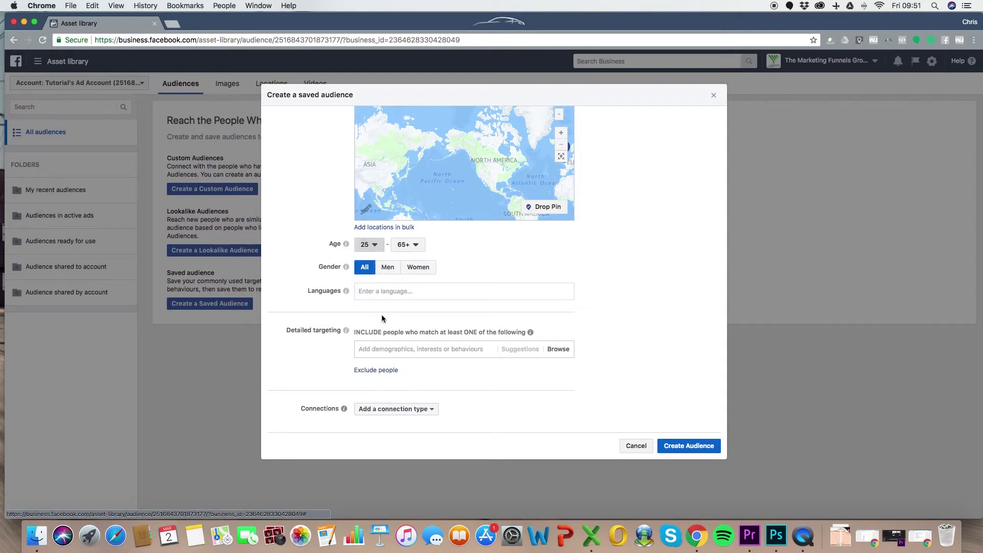
click(406, 245)
scroll(410, 335, up, 6)
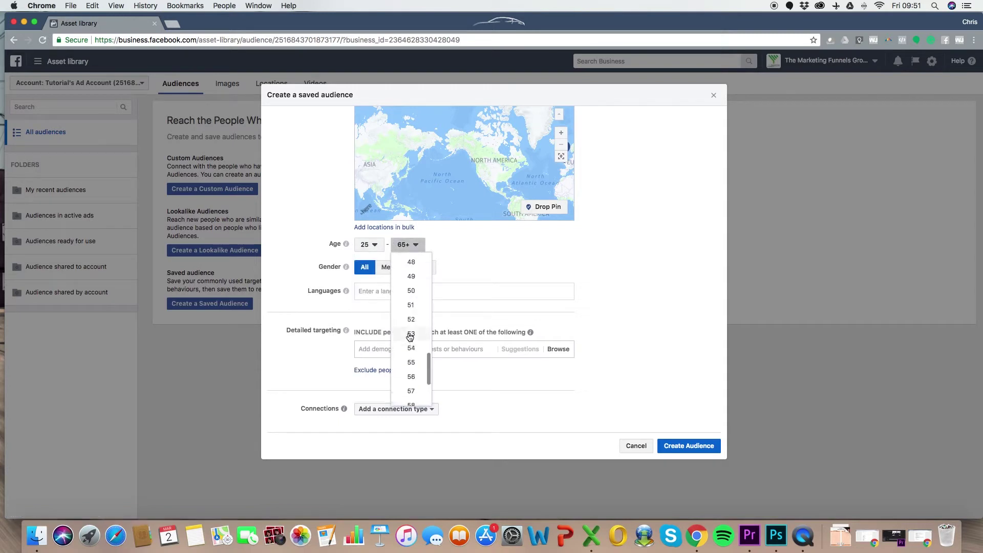
click(406, 313)
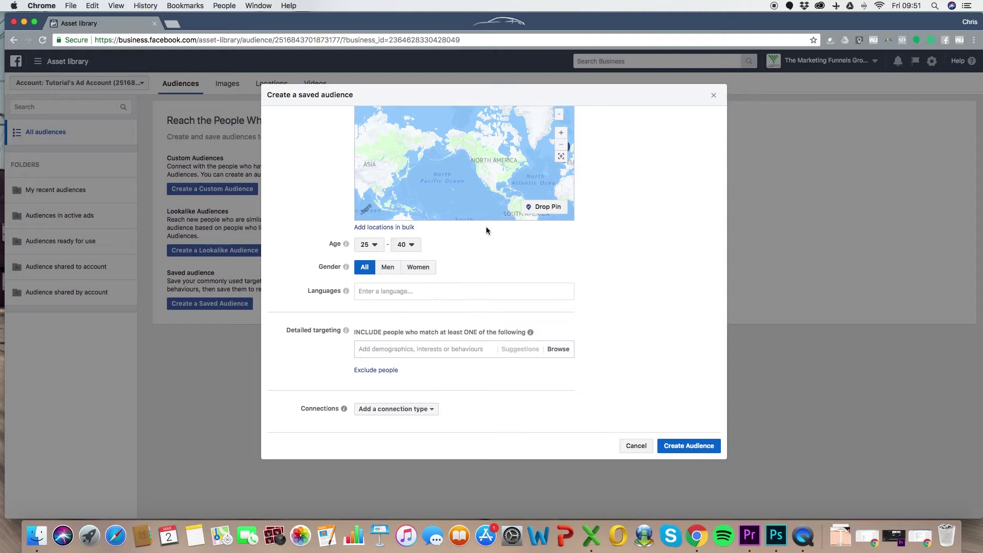
click(428, 268)
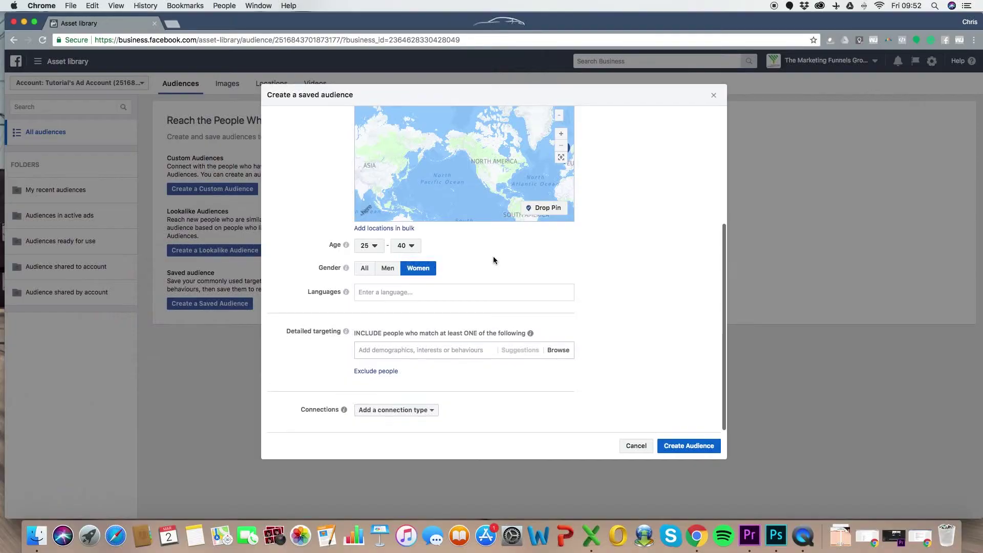
Include New parents (0-12 months) from Demographics > Parents > All parents in the detailed targeting
scroll(493, 260, up, 3)
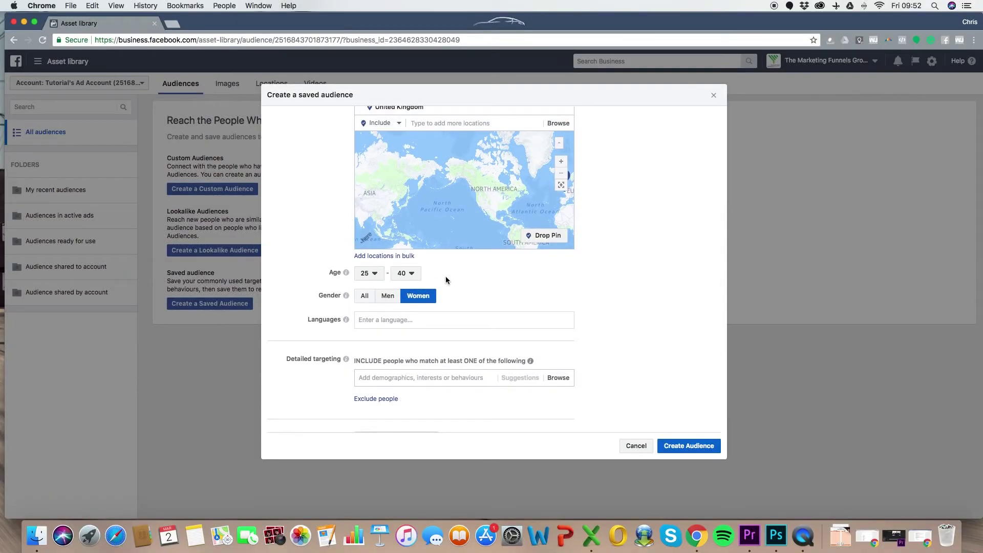
scroll(494, 302, down, 2)
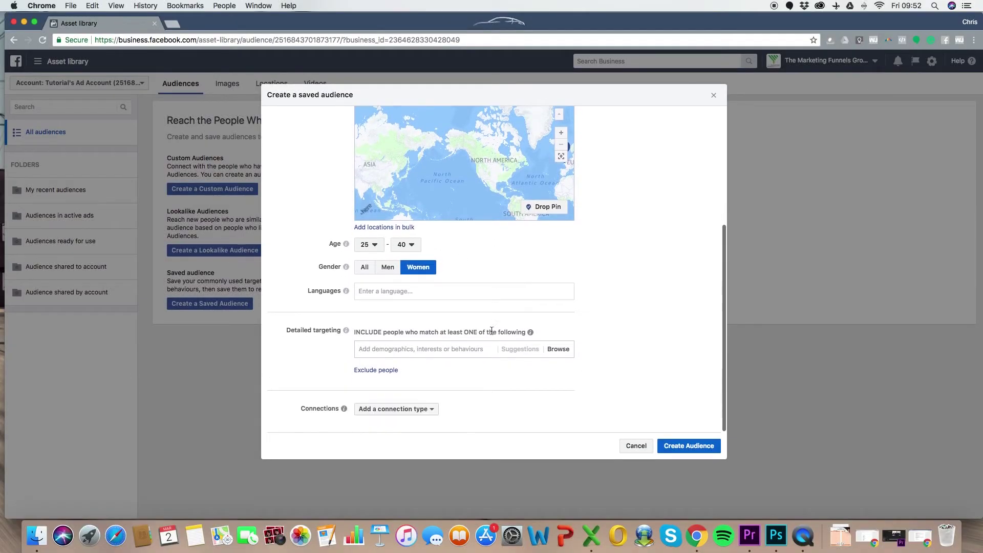
click(559, 350)
click(361, 368)
scroll(376, 370, down, 1)
scroll(418, 386, down, 3)
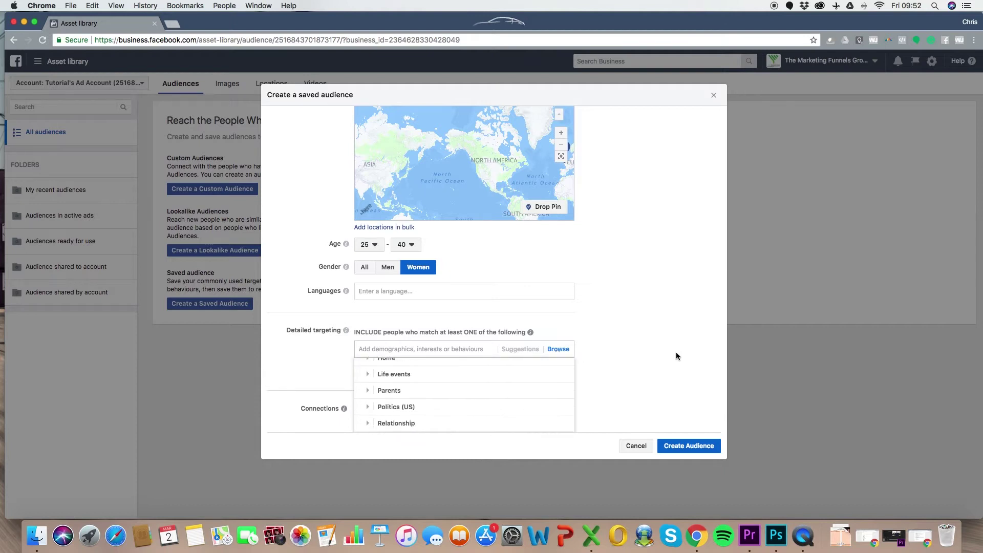
scroll(676, 355, down, 3)
scroll(434, 334, up, 1)
scroll(433, 333, up, 1)
scroll(430, 351, down, 3)
scroll(371, 386, up, 3)
click(368, 376)
scroll(367, 378, down, 4)
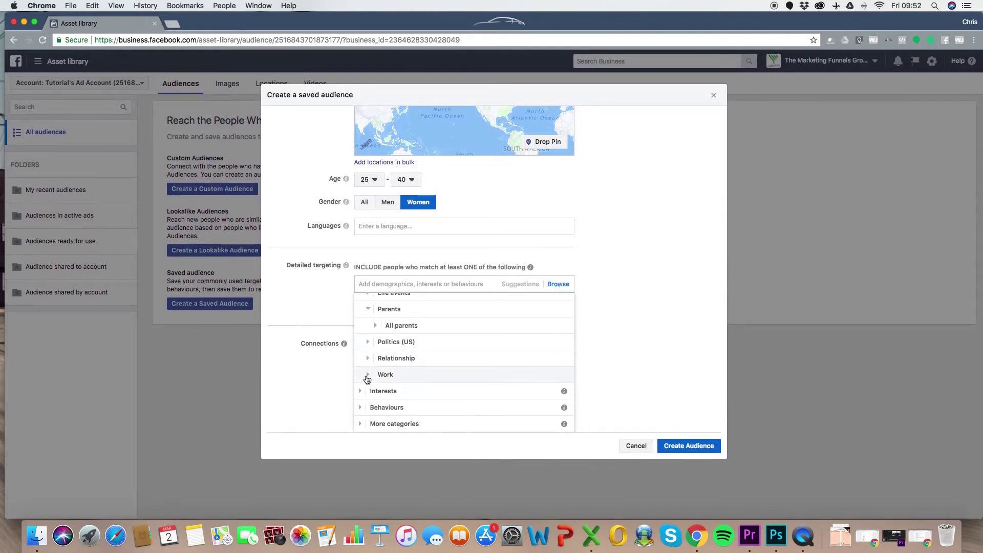
click(374, 325)
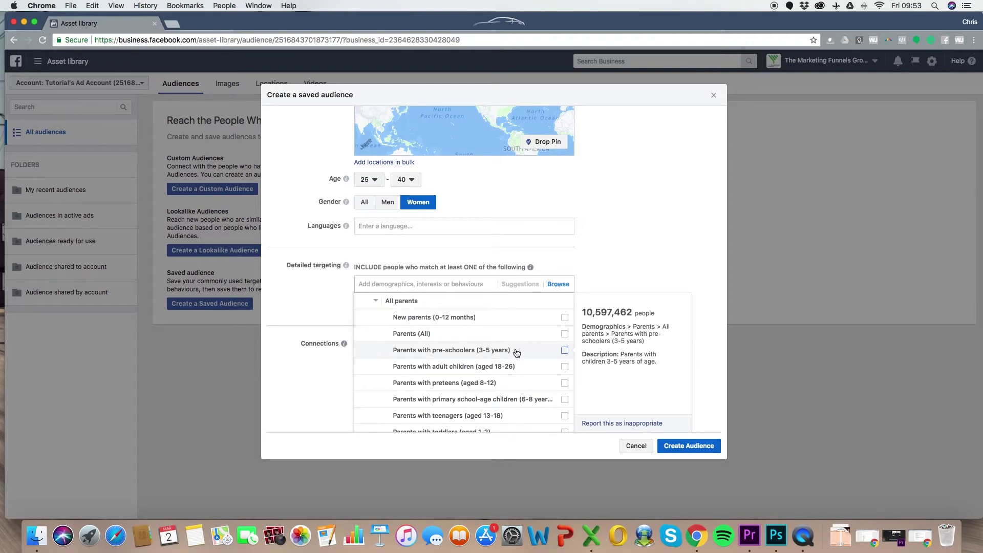
scroll(516, 353, down, 2)
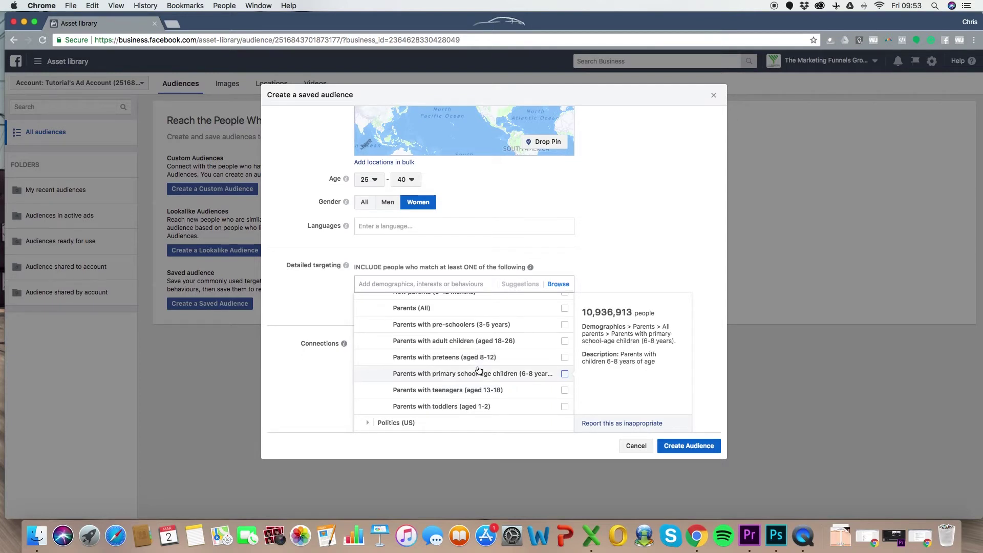
scroll(501, 353, up, 3)
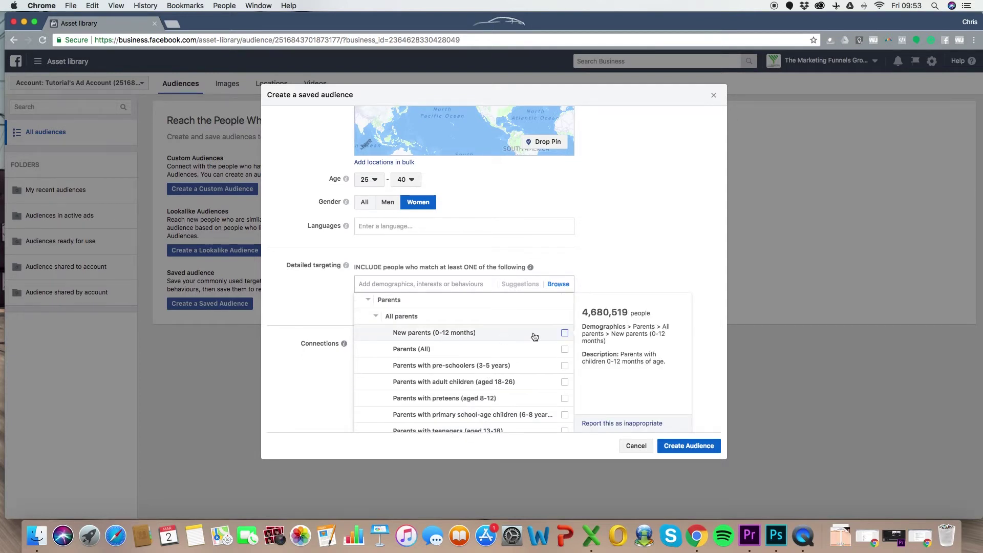
click(564, 333)
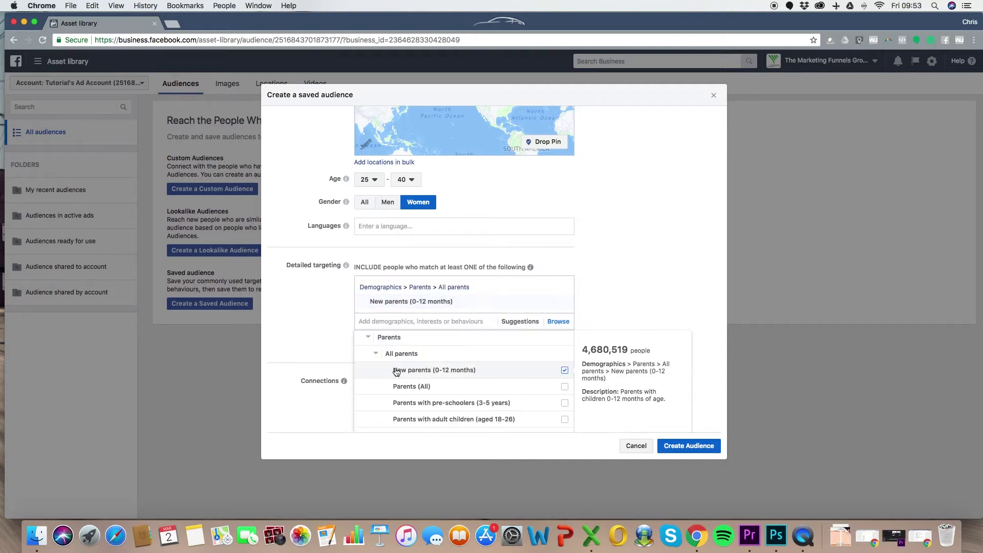
click(629, 286)
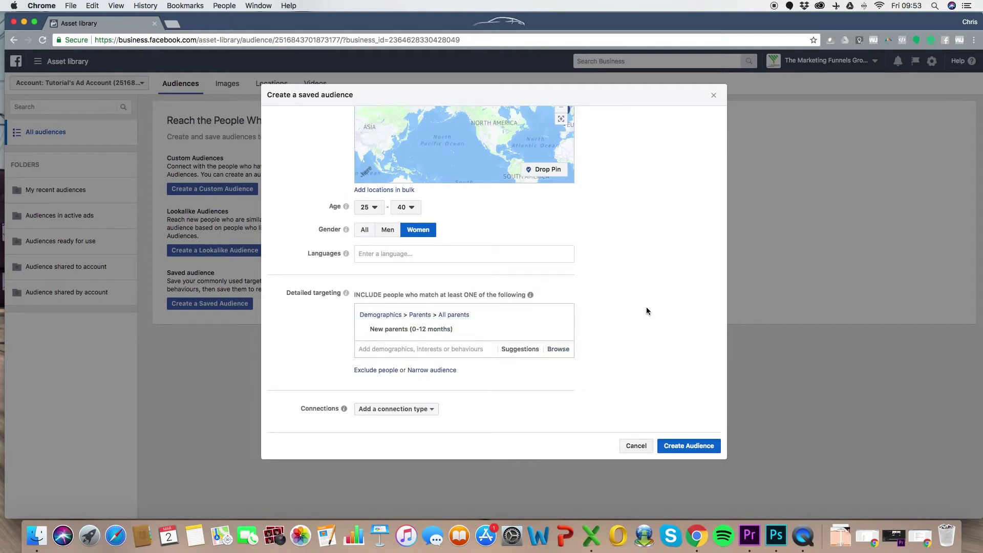
Review the location map around the United Kingdom together with the audience's age, gender and detailed targeting
scroll(628, 309, up, 2)
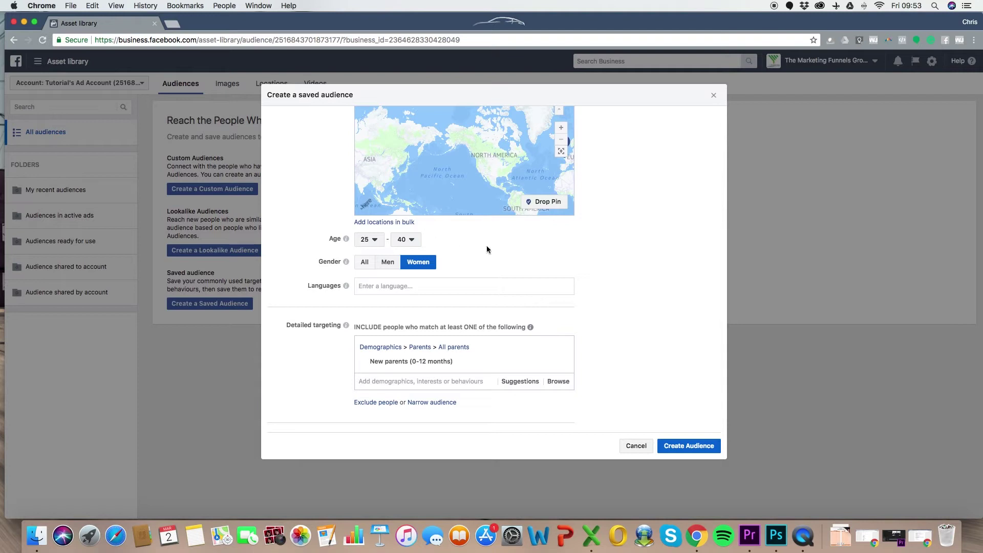
scroll(487, 245, up, 2)
drag(506, 182, 454, 197)
scroll(628, 259, down, 2)
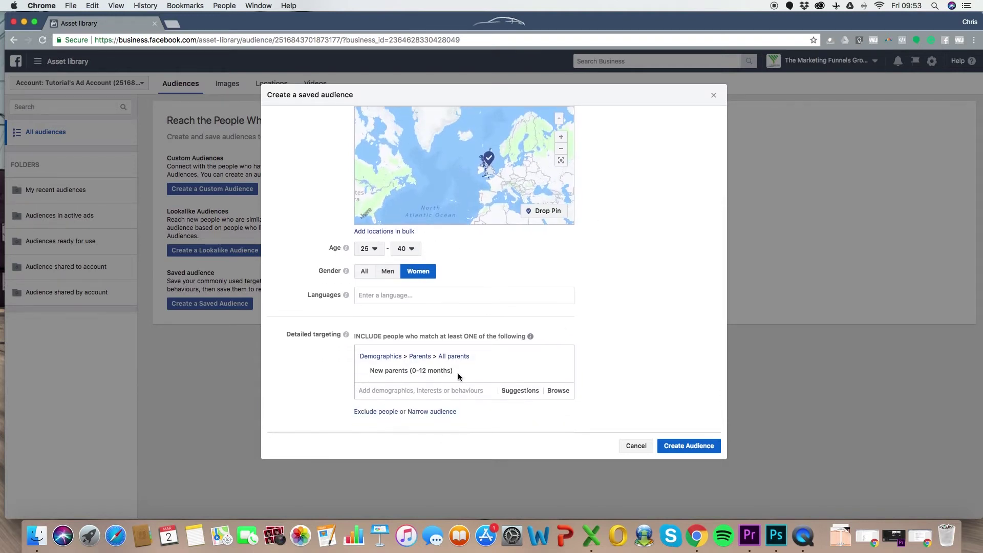
mouse_move(495, 352)
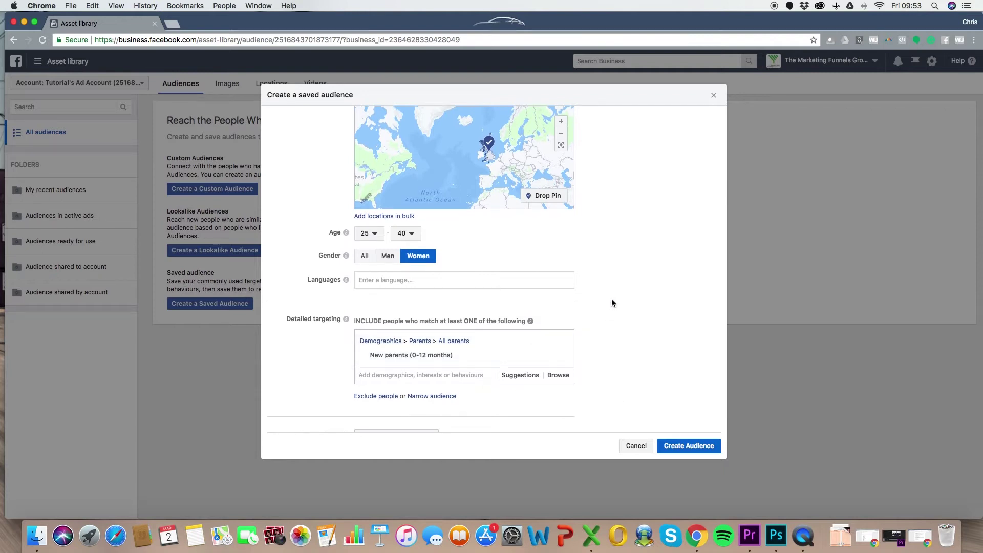
Check the audience details summary and create the Women Baby Last 12 Months saved audience
scroll(617, 291, up, 5)
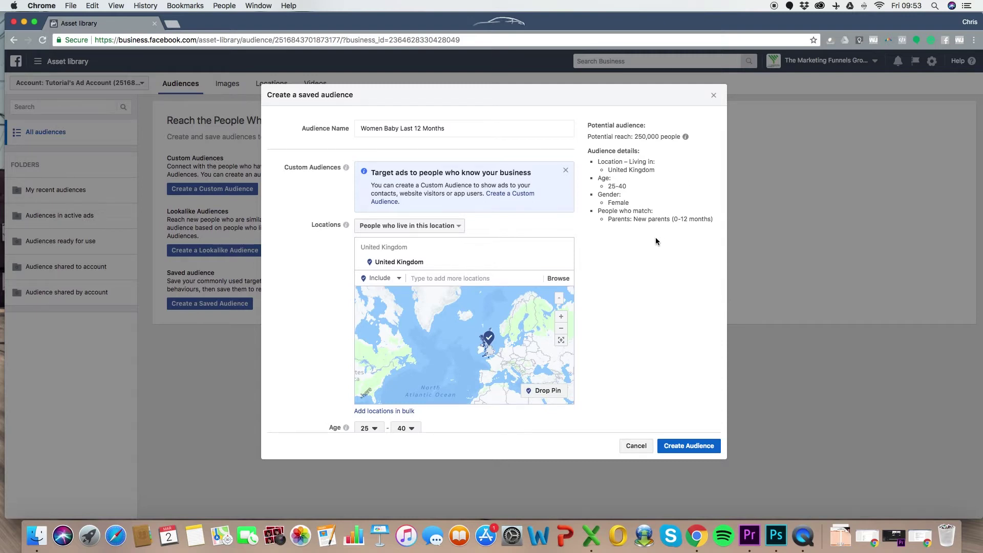
scroll(656, 243, down, 6)
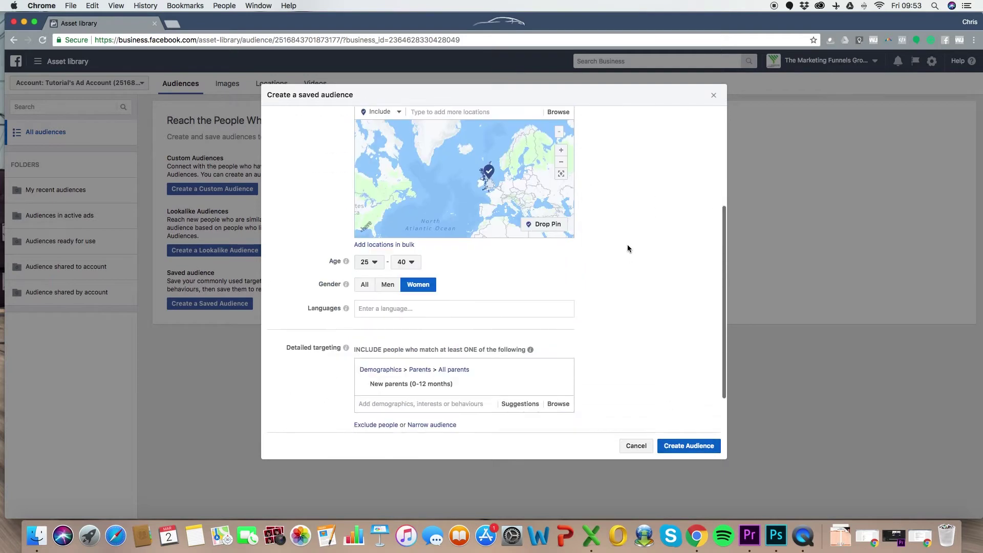
click(678, 446)
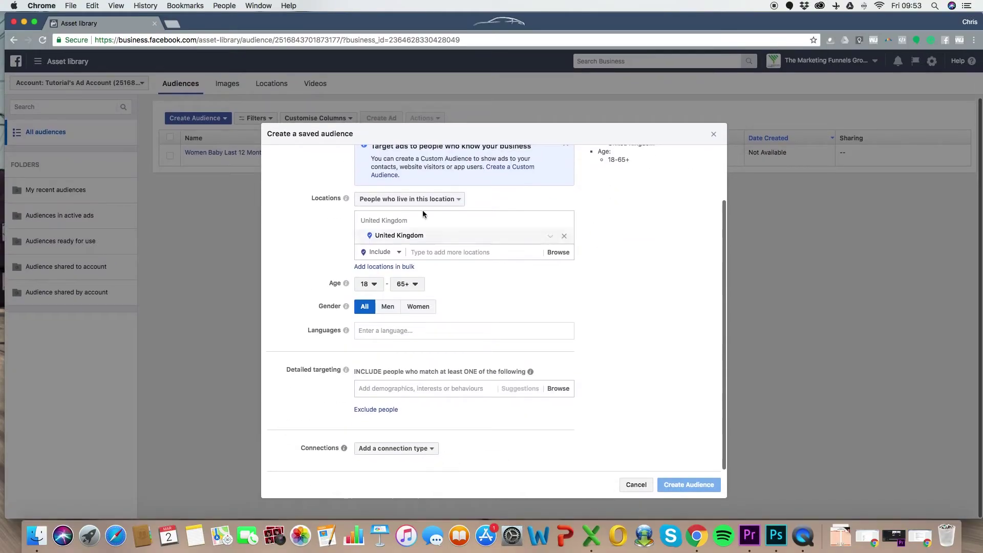
Look over the new saved audience's default settings and the Demographics categories available in its detailed targeting
scroll(519, 309, up, 2)
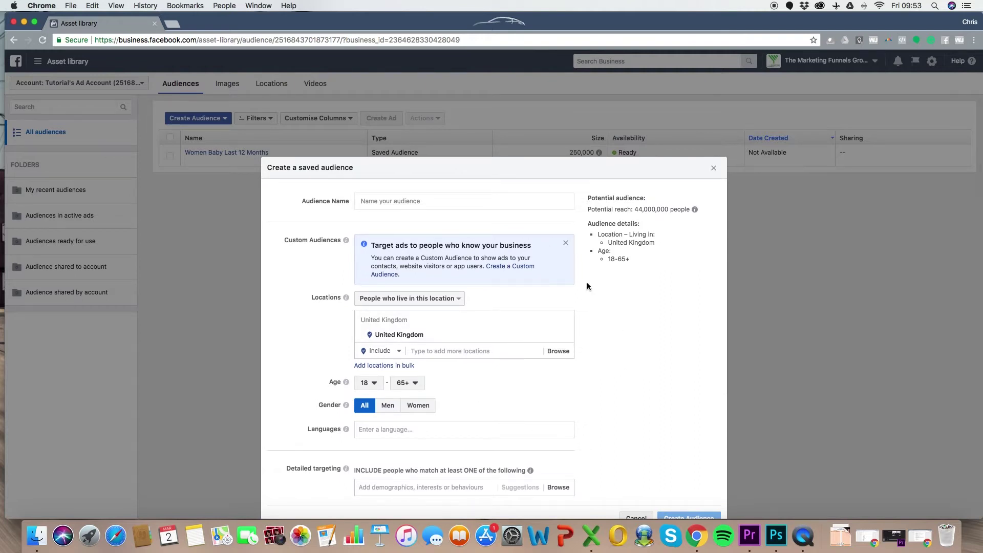
scroll(587, 286, down, 5)
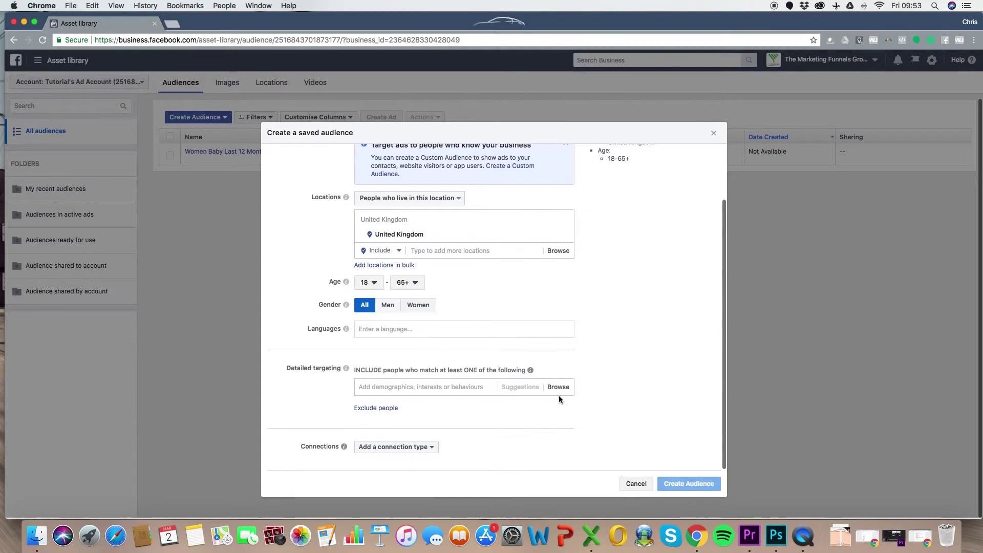
click(552, 387)
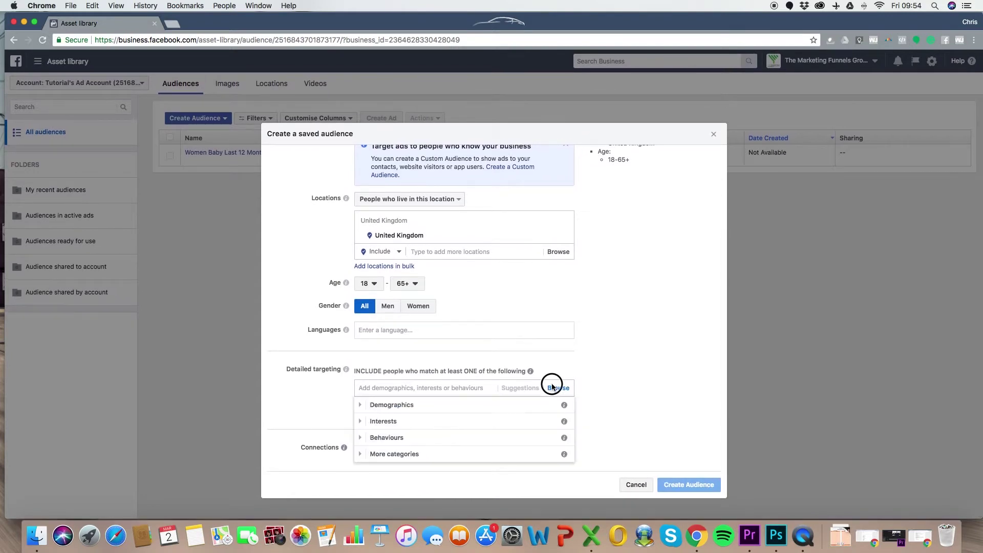
click(360, 404)
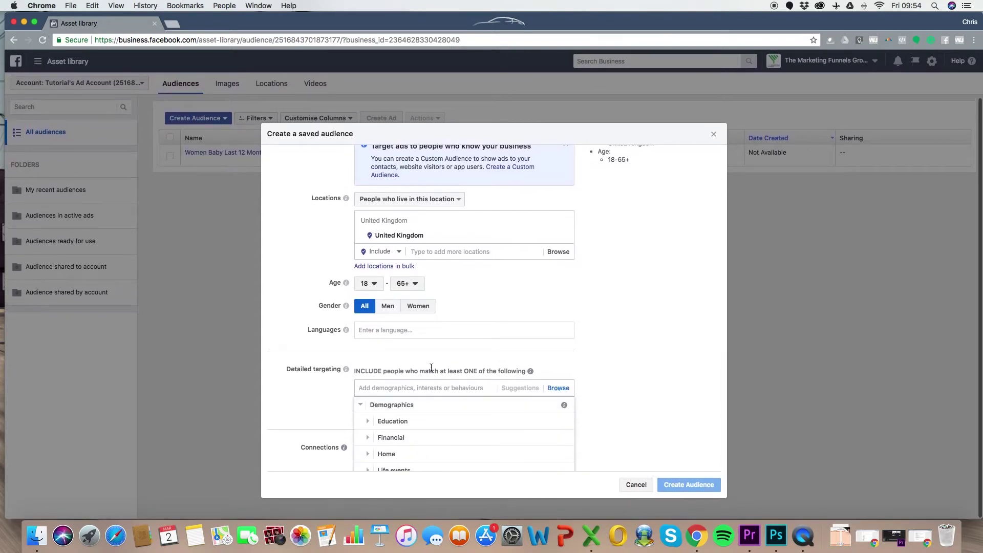
scroll(614, 362, down, 2)
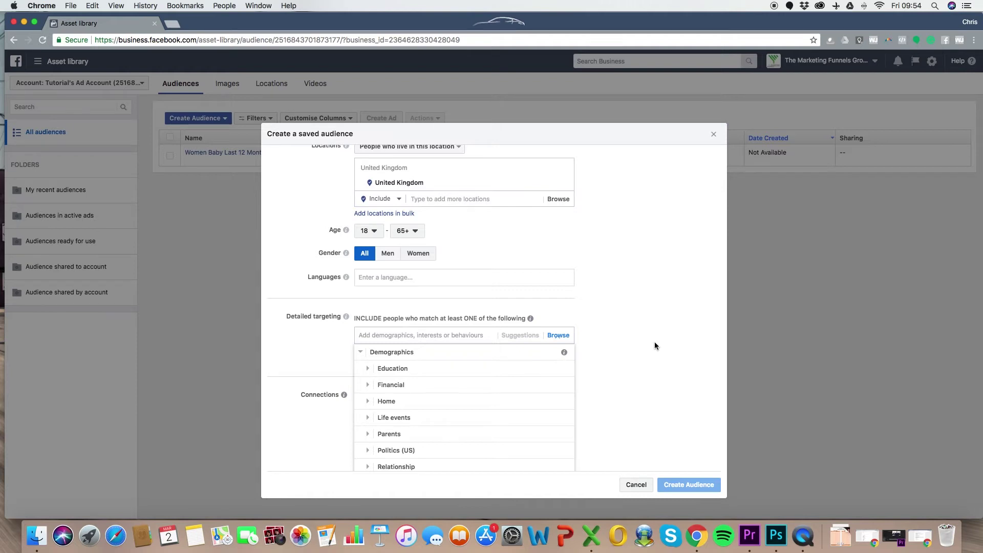
click(625, 292)
Set the new audience's age range to 30–50 and its gender to Men
click(366, 283)
scroll(369, 369, down, 2)
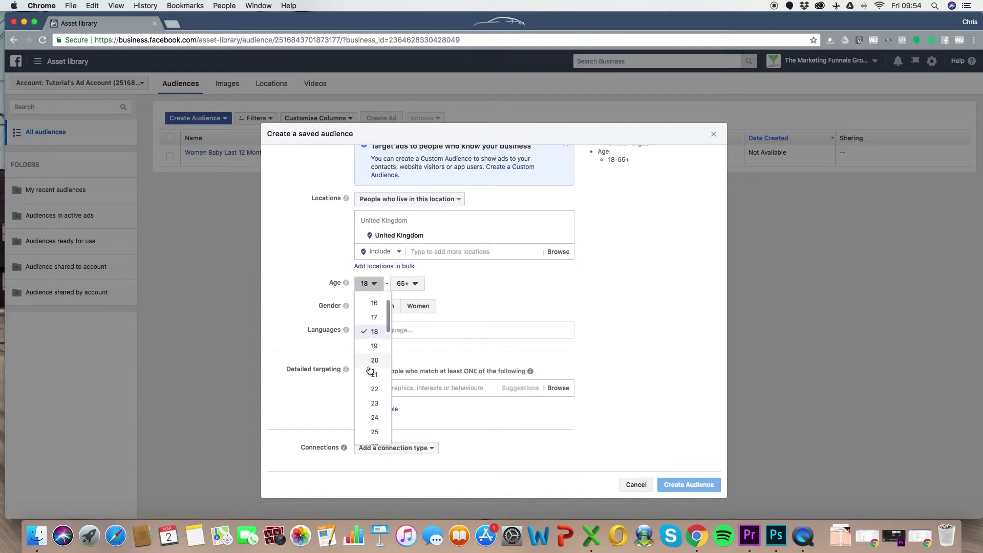
scroll(369, 370, down, 2)
scroll(370, 392, down, 1)
click(373, 399)
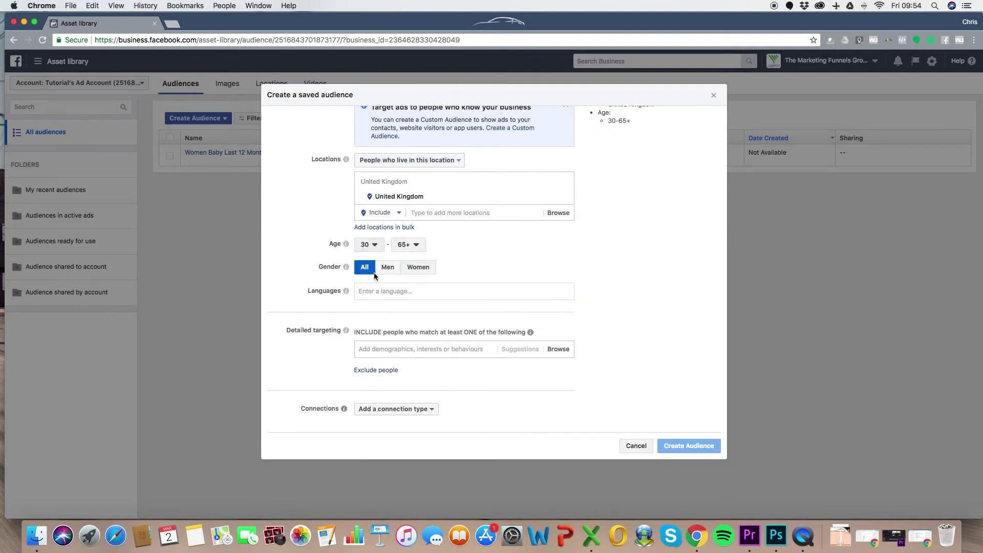
click(408, 245)
scroll(409, 312, up, 3)
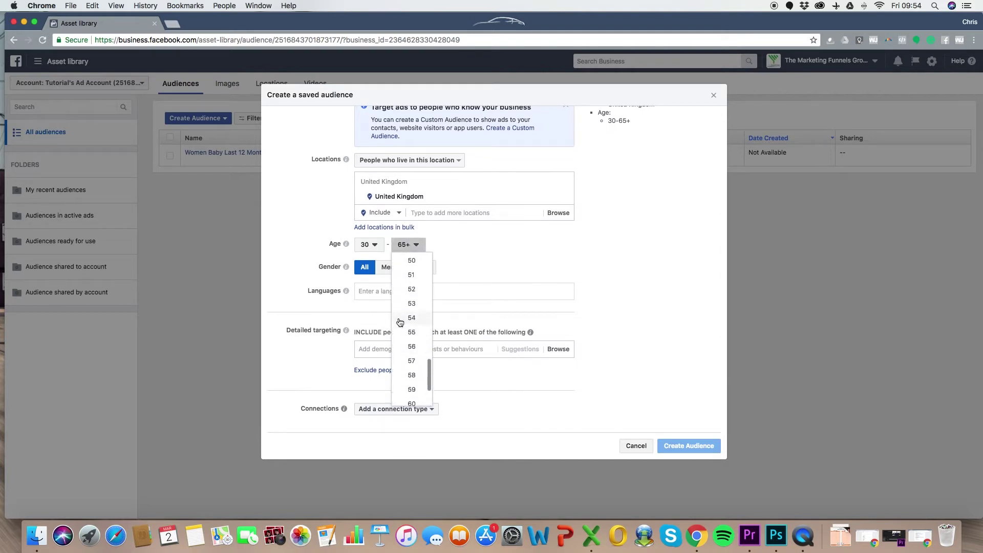
click(411, 306)
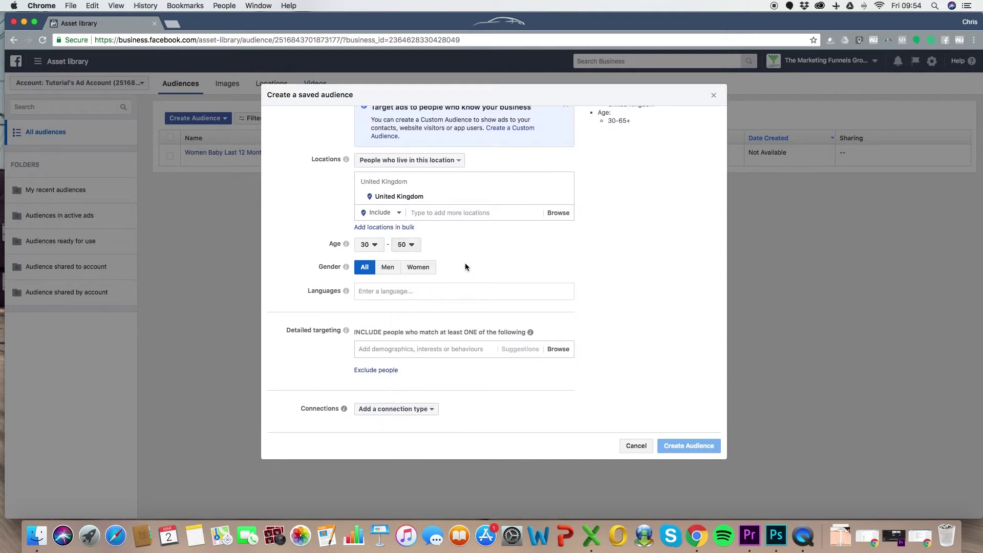
Include Anniversary within 30 days and Anniversary within 31-60 days from Demographics > Life events > Anniversary in the detailed targeting
click(558, 348)
click(364, 360)
scroll(322, 293, down, 3)
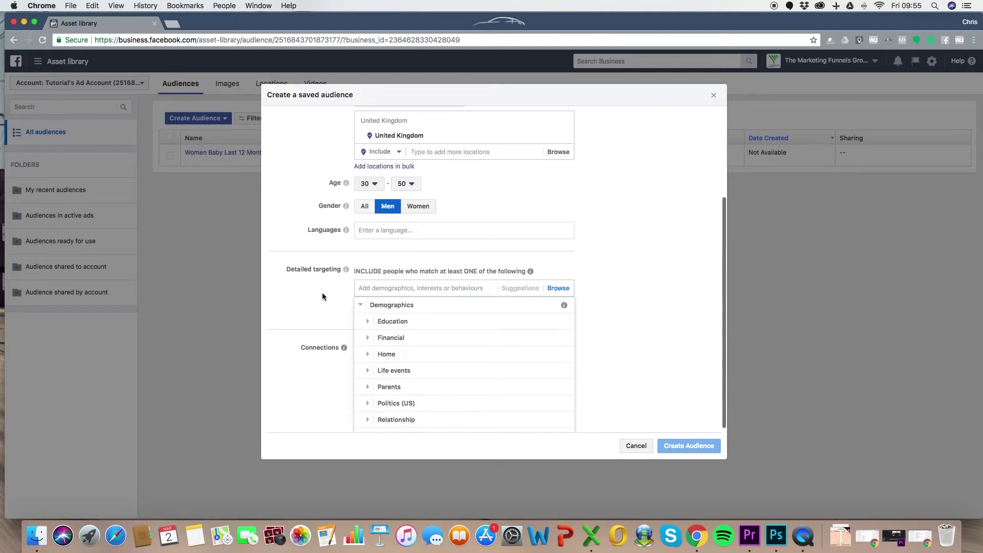
click(372, 367)
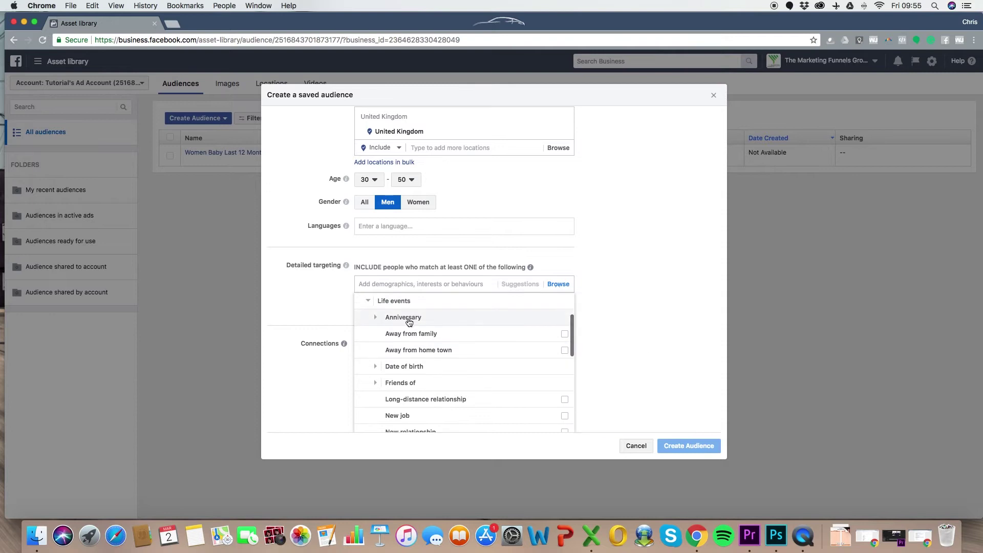
click(380, 320)
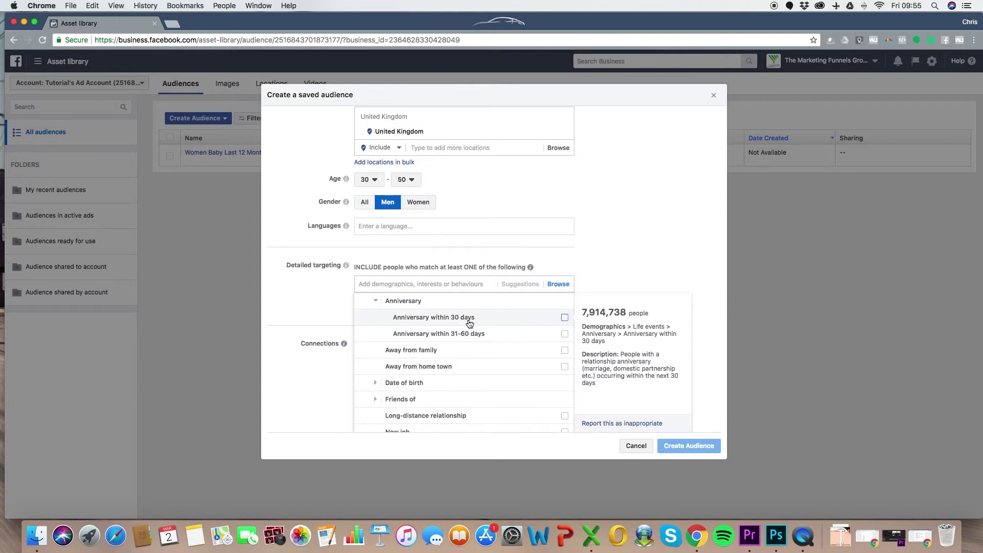
click(567, 317)
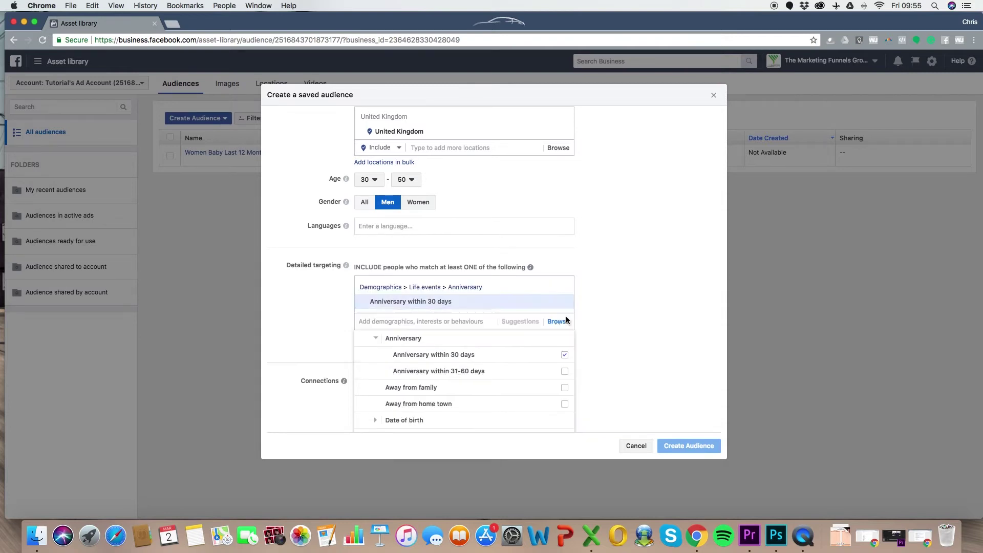
click(565, 370)
click(620, 297)
Review the potential reach and audience details of the anniversary audience together with its targeting settings
scroll(629, 293, up, 5)
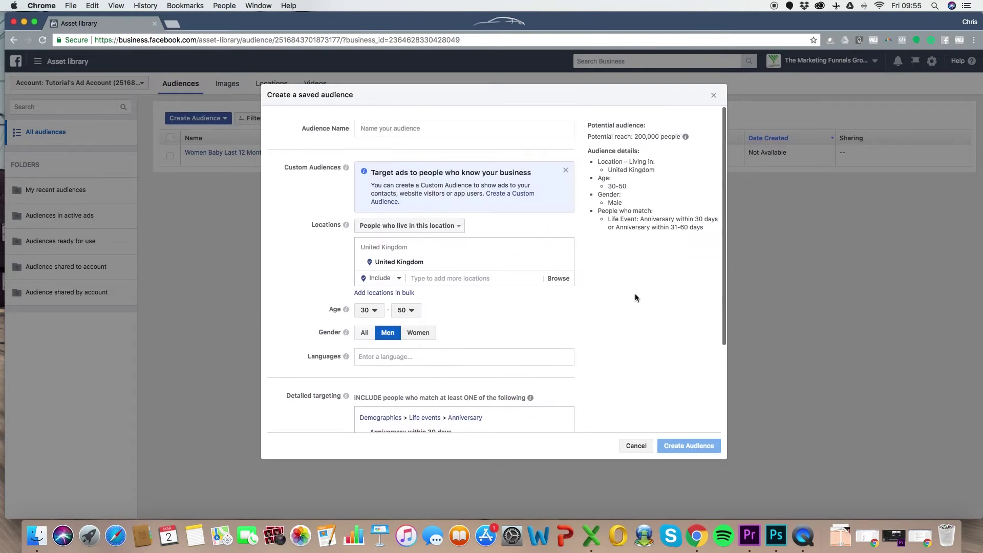
scroll(634, 294, down, 2)
scroll(643, 238, up, 2)
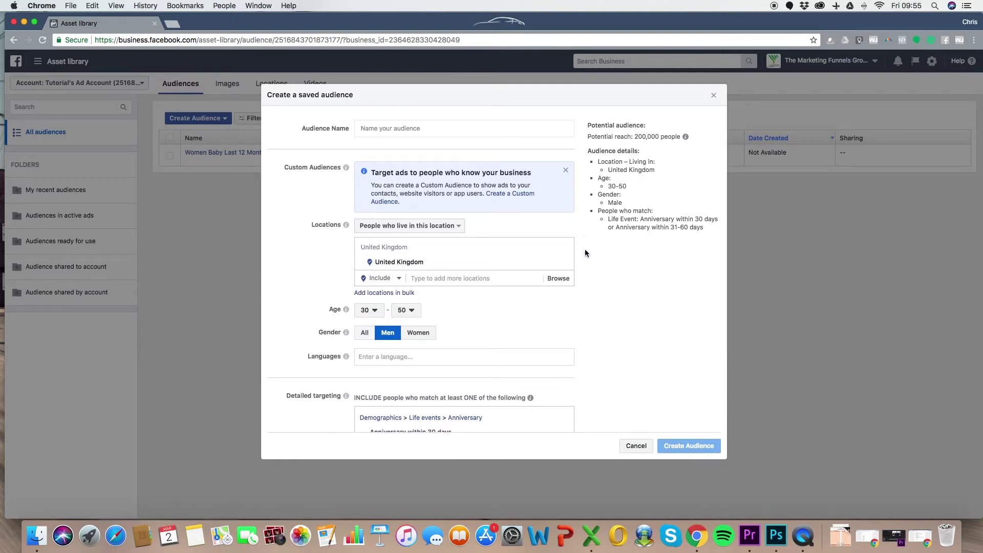
scroll(585, 249, down, 3)
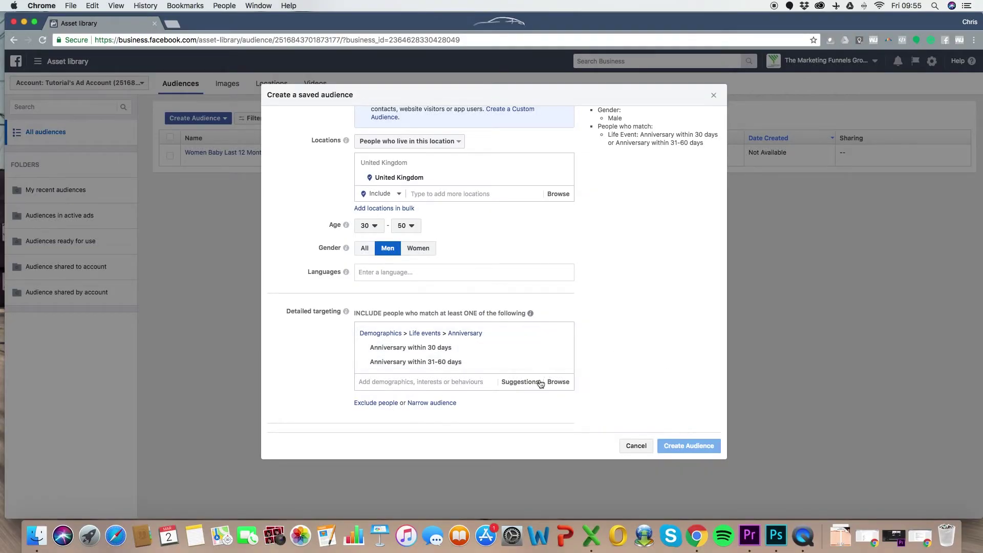
scroll(607, 347, down, 2)
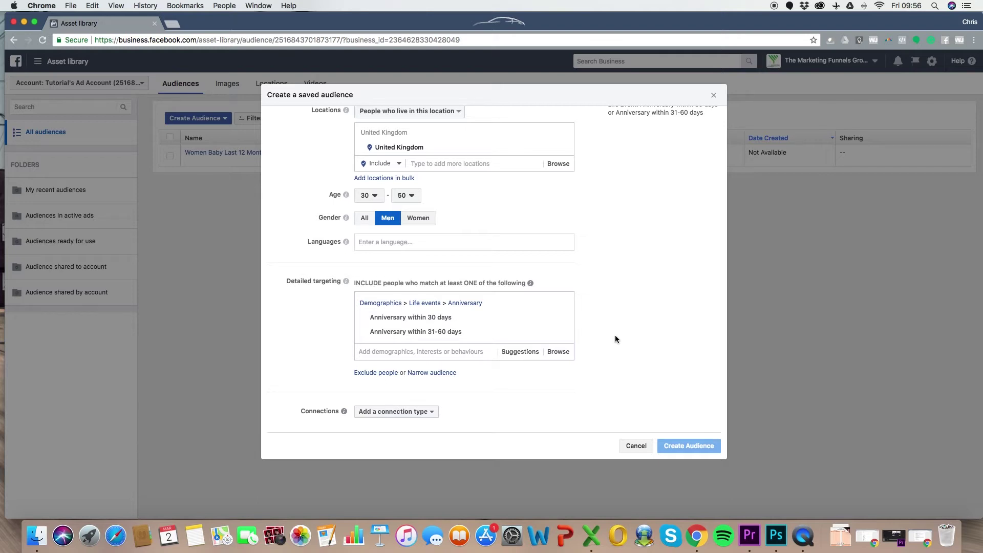
scroll(609, 344, down, 1)
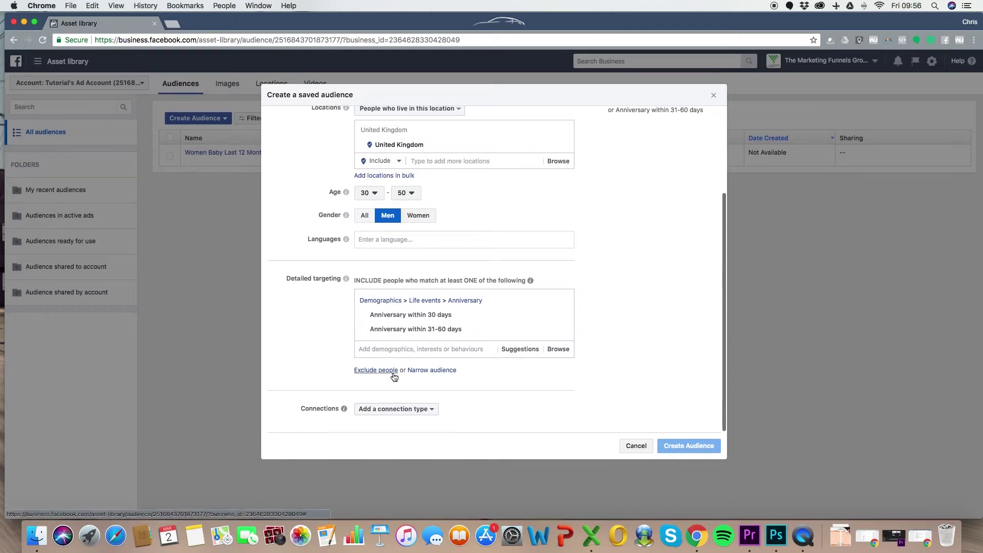
Narrow the audience to people who must also match UK: High Affluence or UK: Very High Affluence from Demographics > Financial > Net worth
click(442, 370)
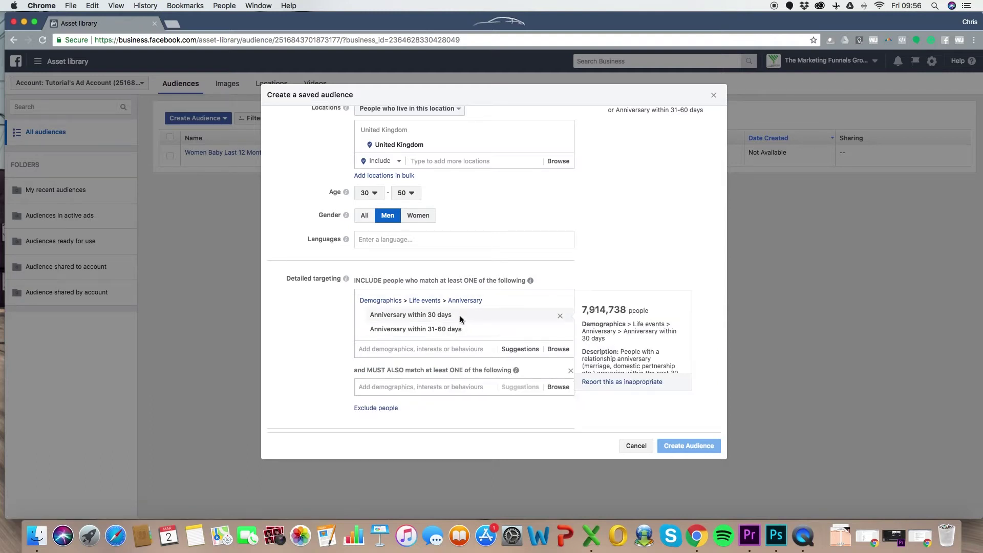
scroll(459, 316, down, 2)
mouse_move(519, 340)
click(553, 362)
click(361, 367)
click(372, 384)
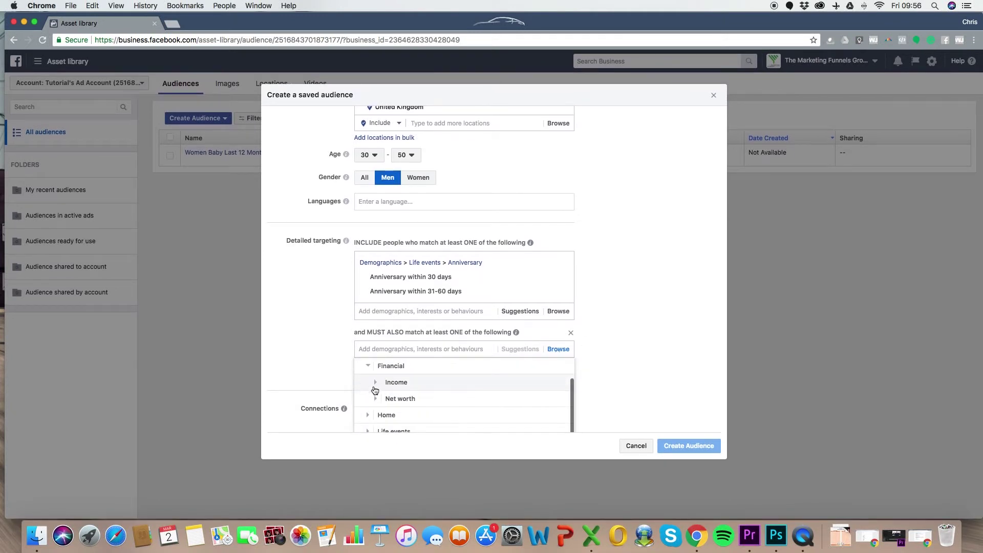
click(379, 404)
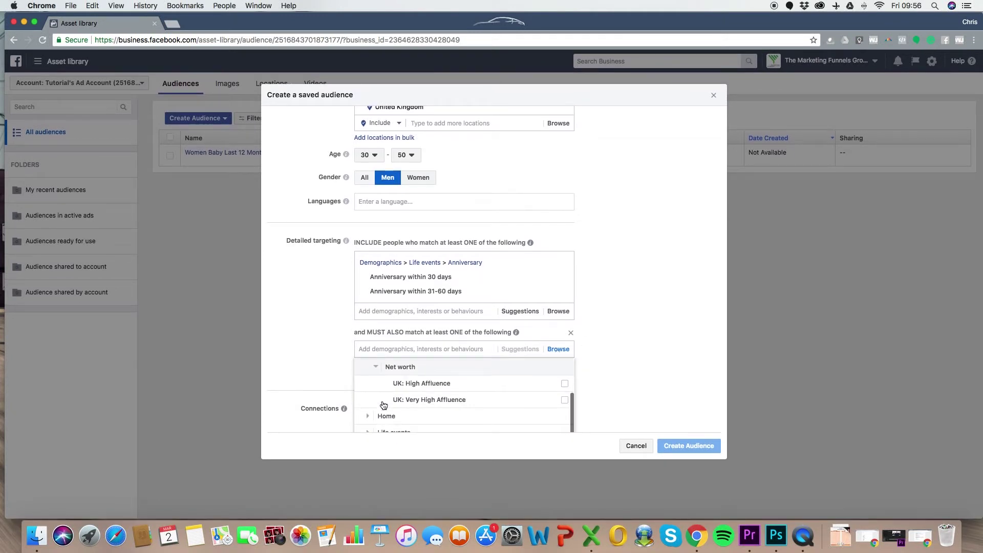
click(564, 383)
scroll(563, 416, down, 1)
click(564, 416)
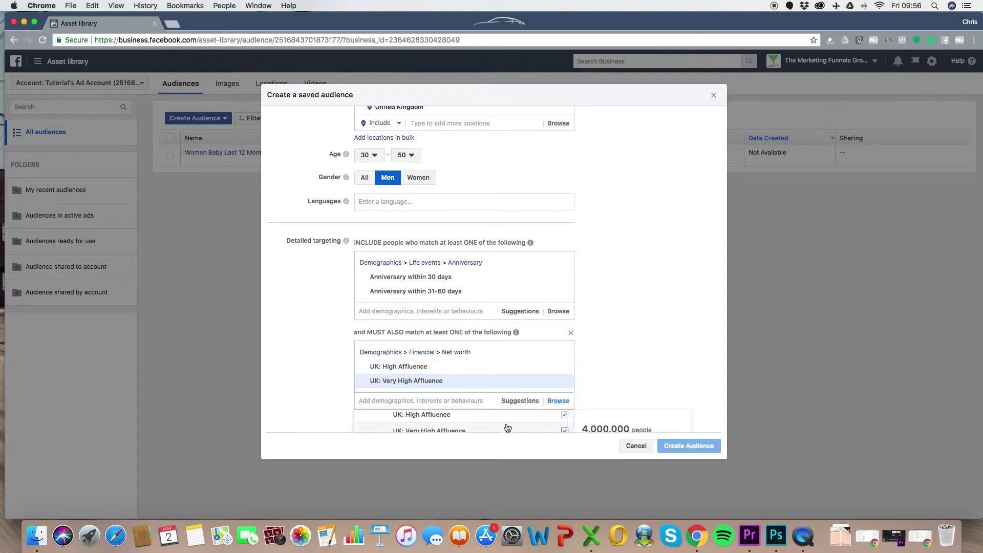
click(640, 314)
Add the income brackets UK: £40,000-£49,999, UK: £50,000-£74,999 and UK: £75,000+ to the must-also-match group
scroll(624, 328, down, 2)
click(557, 349)
click(358, 367)
click(369, 398)
click(377, 379)
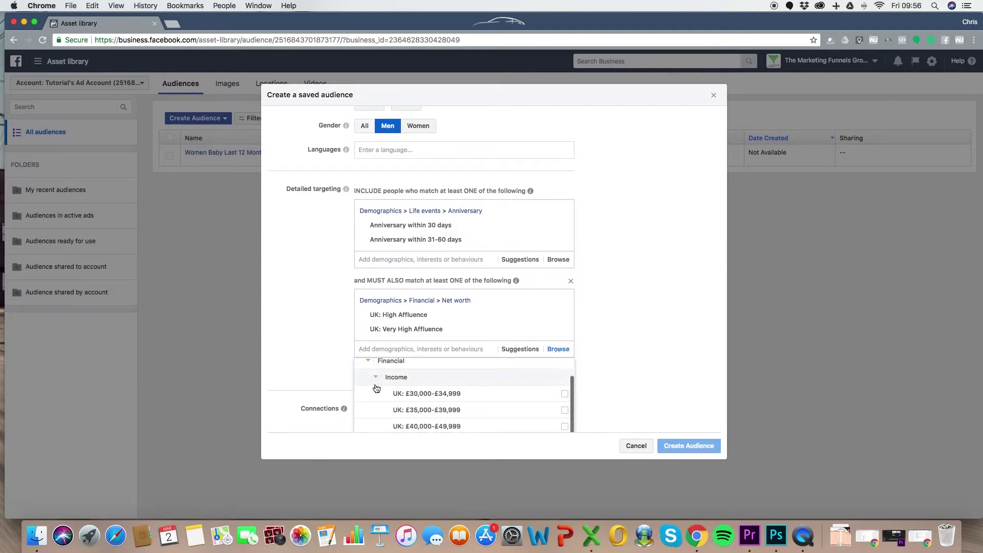
scroll(605, 295, down, 3)
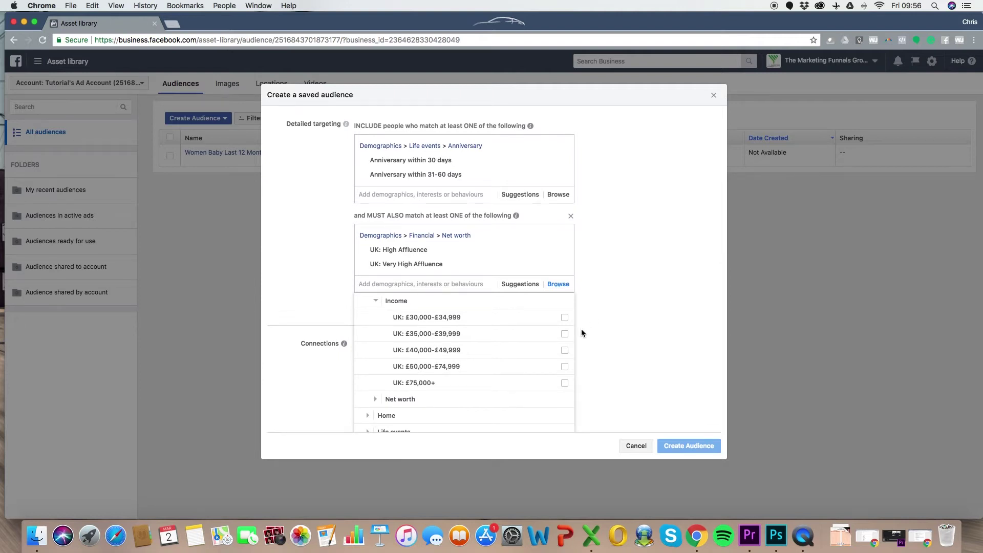
scroll(565, 339, down, 2)
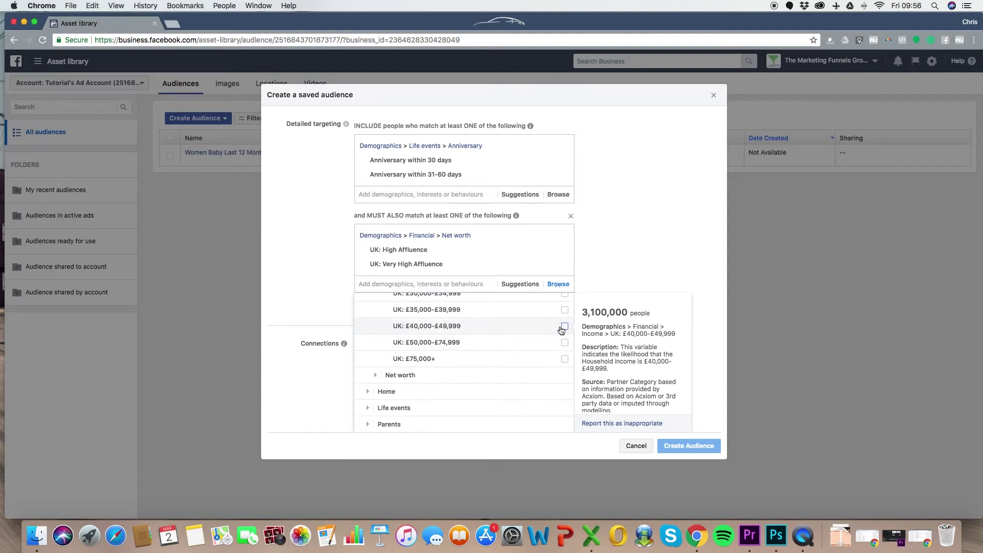
click(562, 328)
click(564, 371)
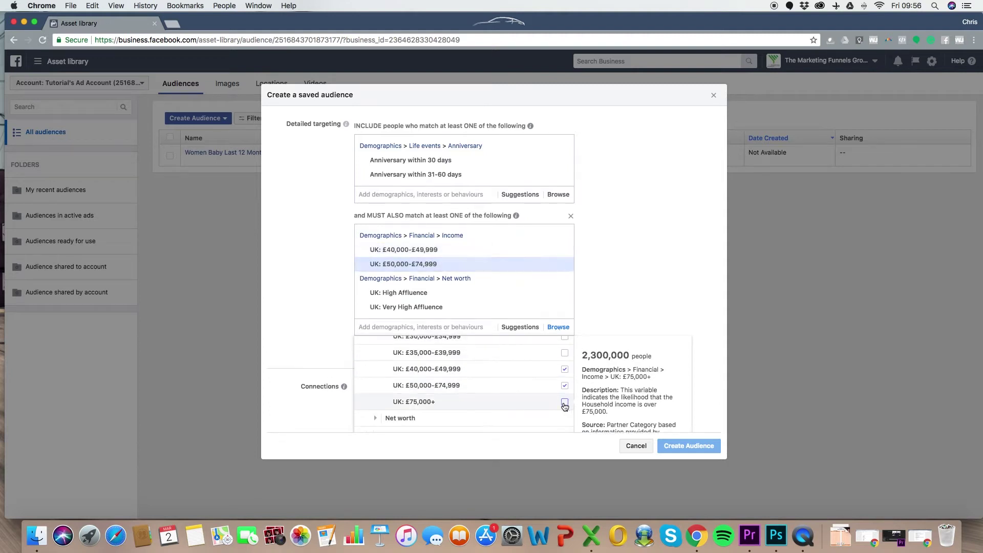
click(564, 403)
Review the narrowed audience's potential reach, details and both detailed targeting groups
scroll(637, 307, up, 6)
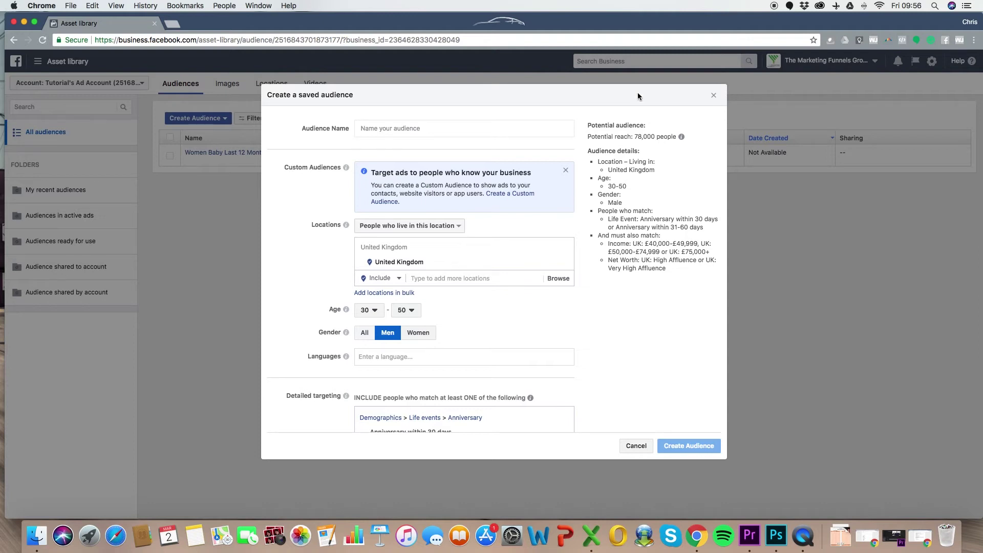
scroll(577, 220, down, 8)
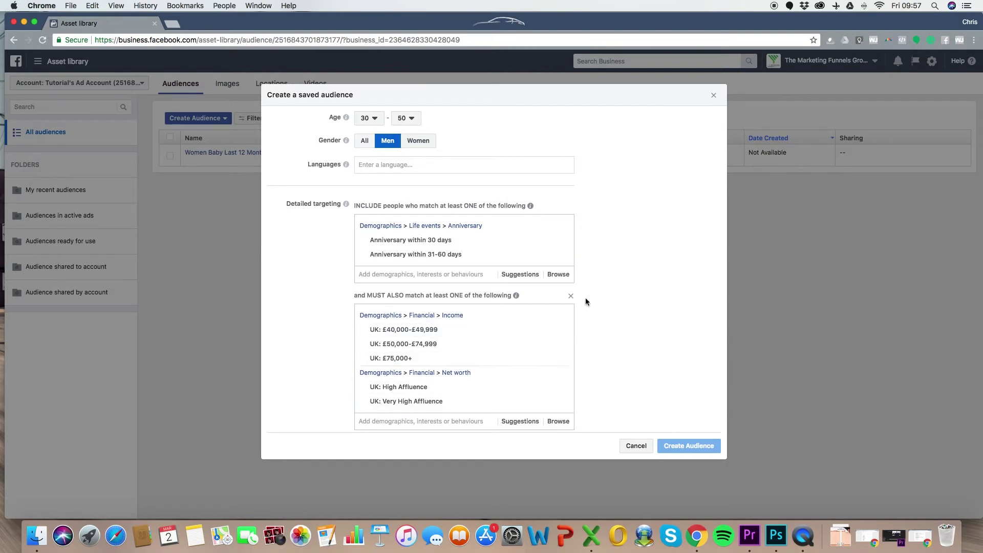
scroll(635, 288, down, 3)
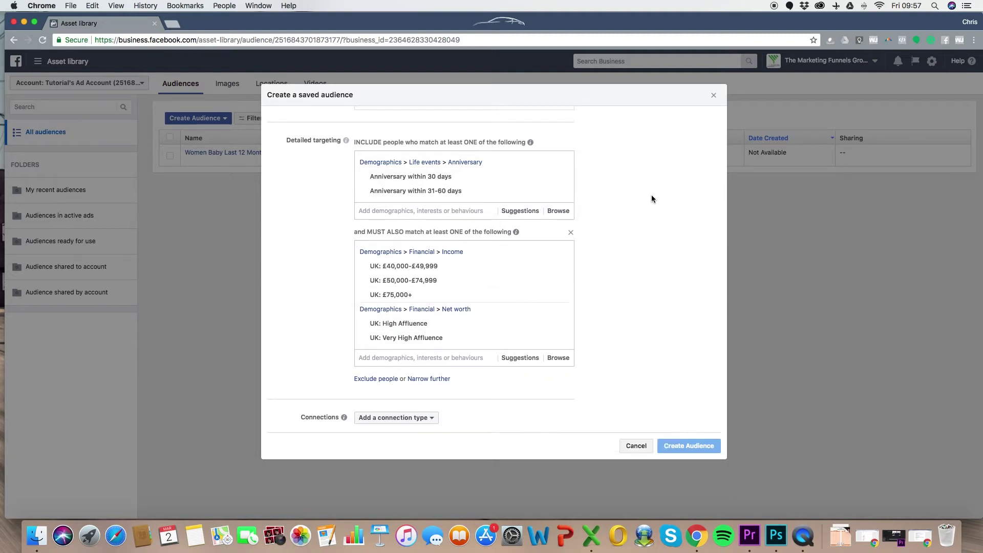
Browse the Education level options under Demographics > Education for the anniversary audience's include group
scroll(572, 222, up, 1)
click(558, 223)
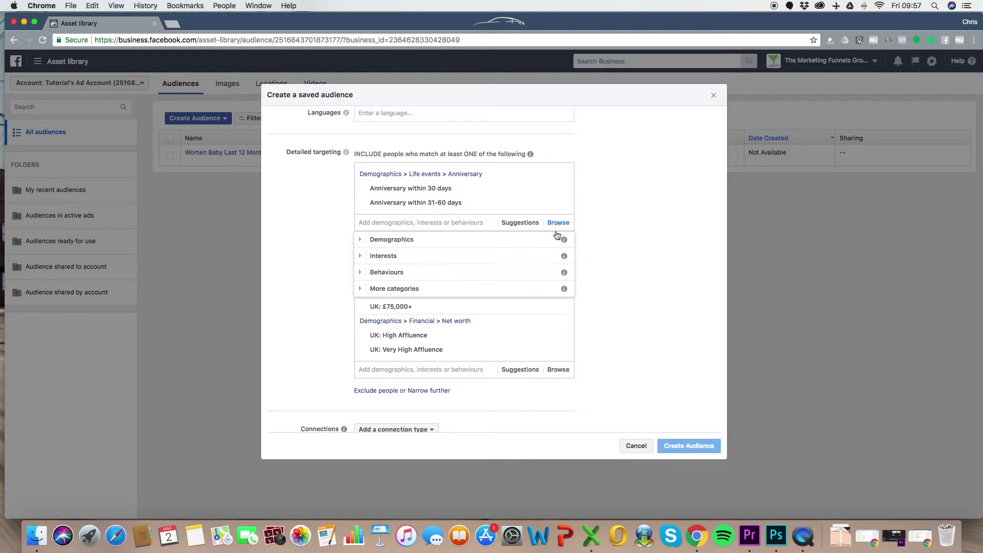
click(360, 240)
click(368, 256)
scroll(382, 271, down, 1)
click(376, 257)
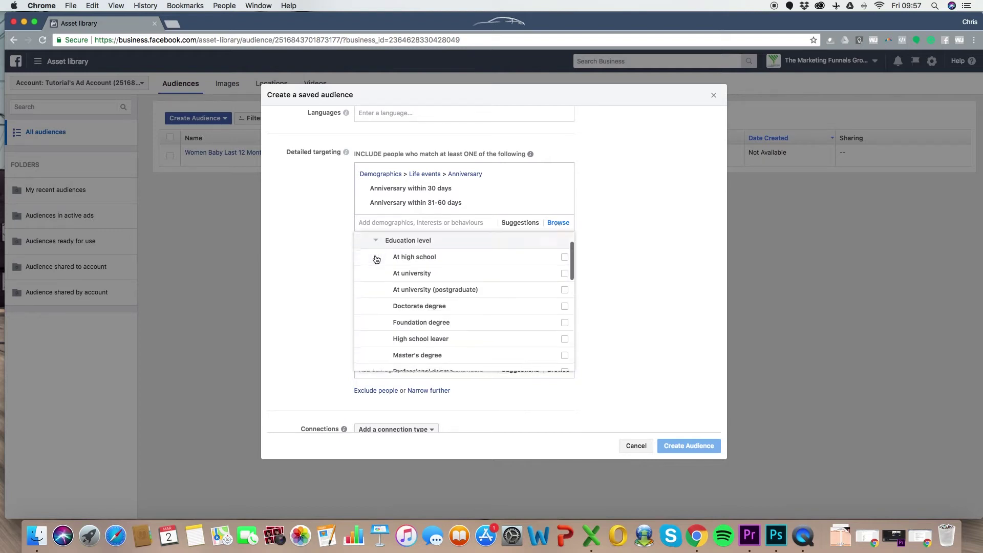
scroll(434, 294, down, 2)
scroll(448, 307, down, 3)
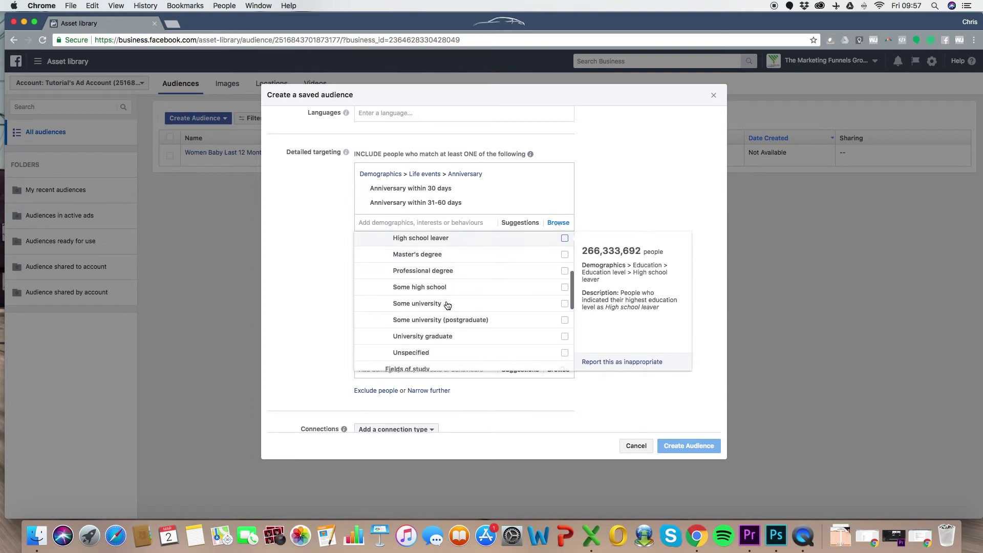
Browse the Financial and Home > Household composition categories under Demographics
scroll(447, 305, up, 6)
click(389, 299)
scroll(371, 281, down, 1)
click(366, 266)
click(368, 297)
scroll(368, 299, down, 2)
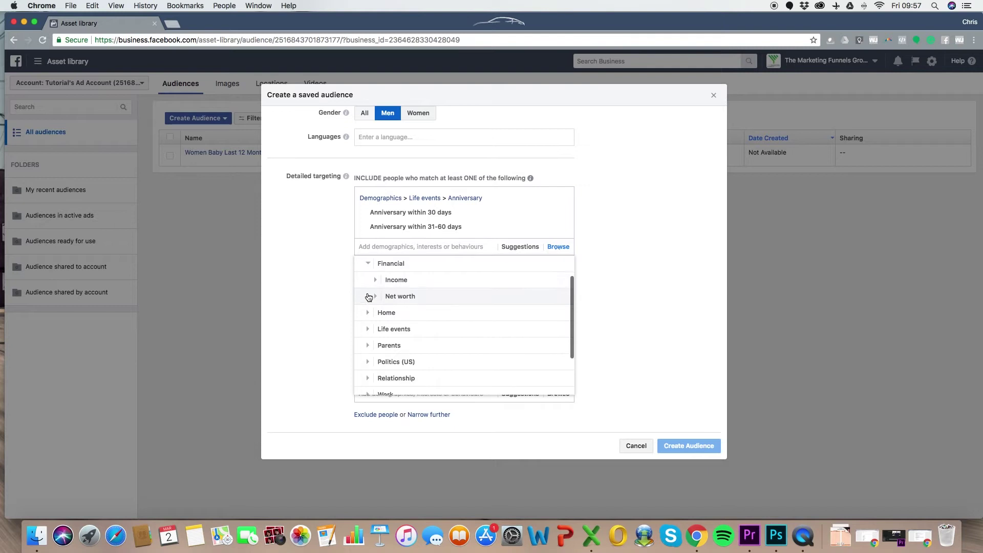
click(366, 262)
scroll(366, 297, up, 1)
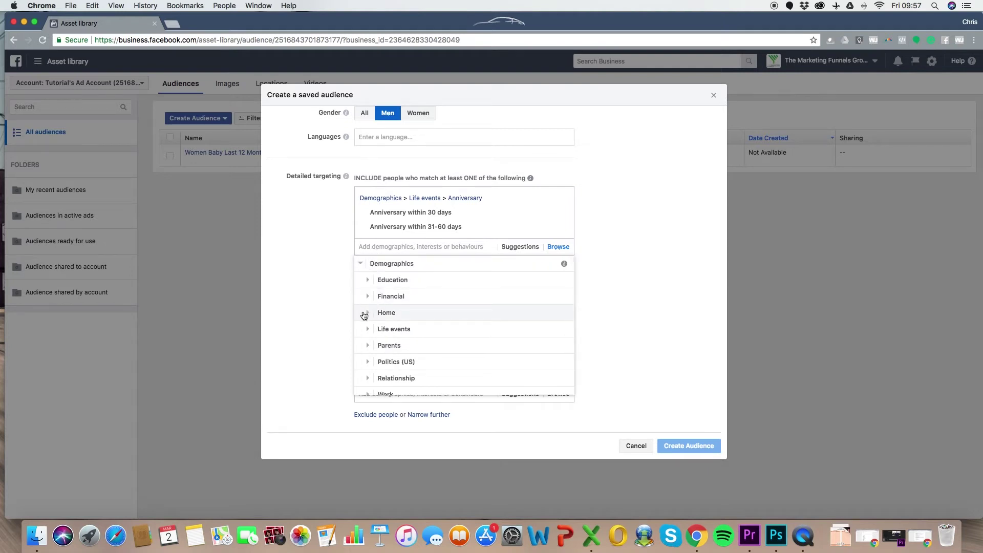
click(364, 313)
click(376, 284)
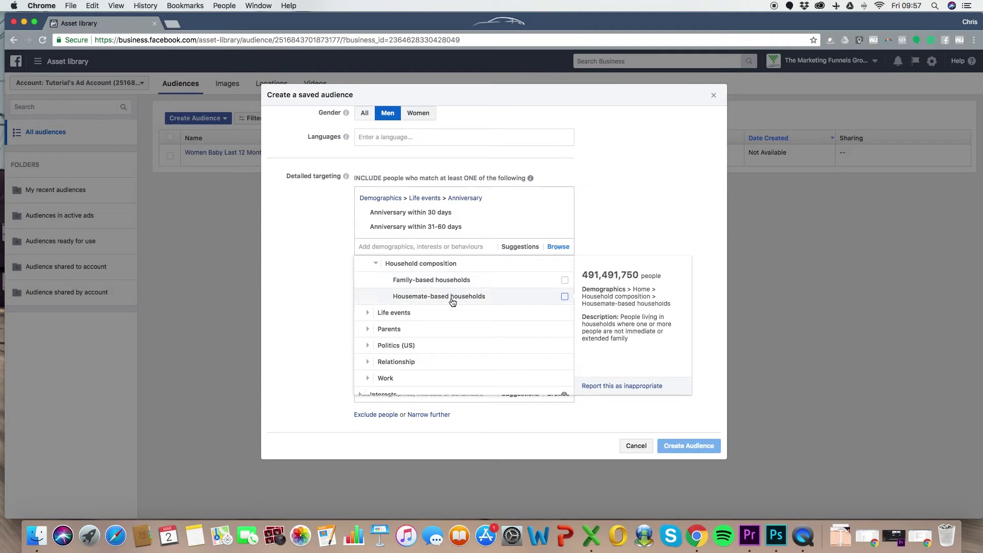
click(375, 263)
Examine the Life events options under Demographics, including date of birth, newly engaged, newlywed and recently moved
click(364, 298)
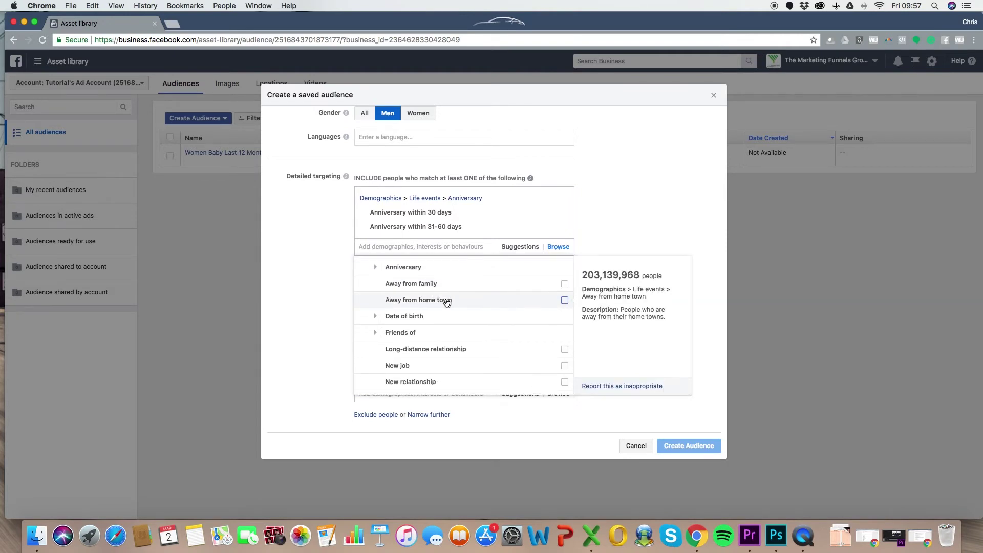
click(375, 315)
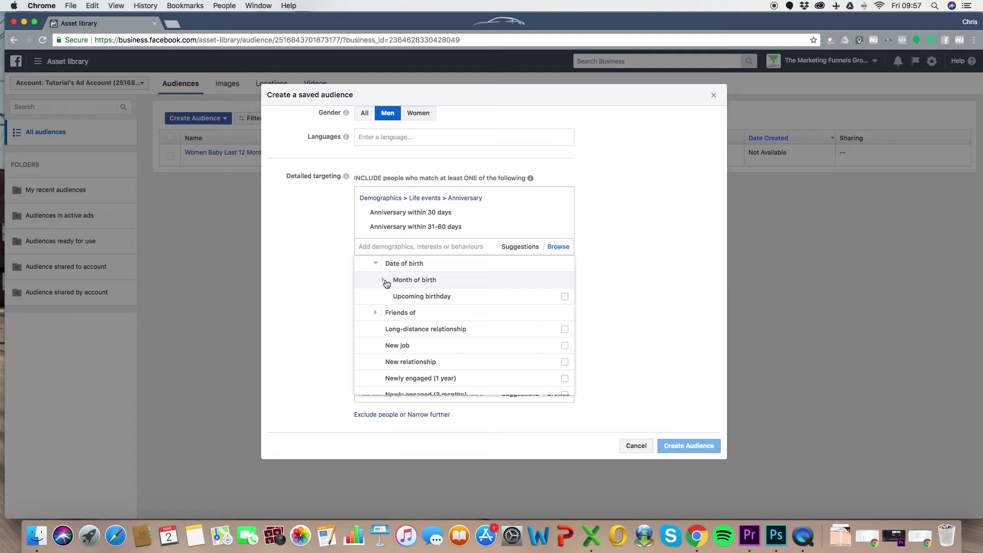
click(376, 264)
scroll(409, 284, down, 5)
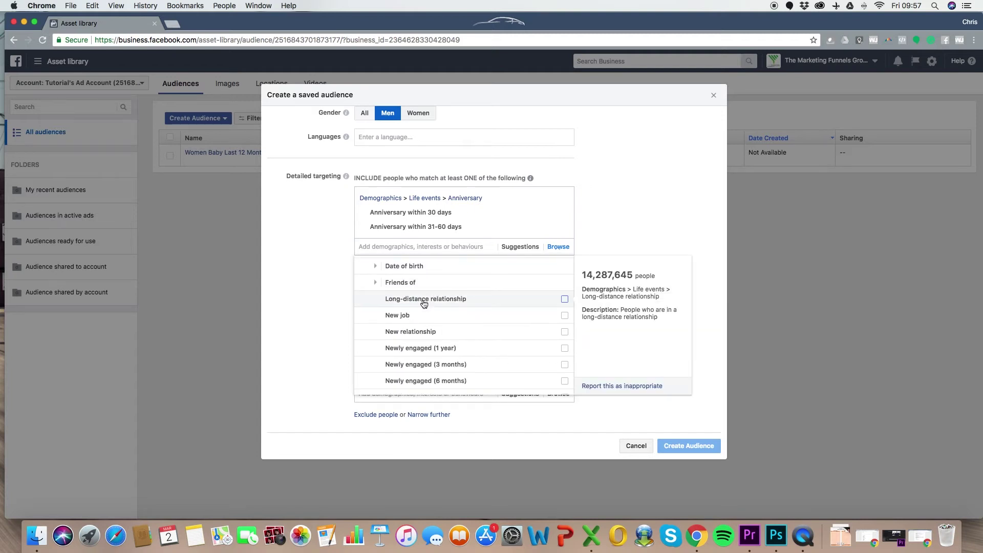
scroll(446, 341, down, 2)
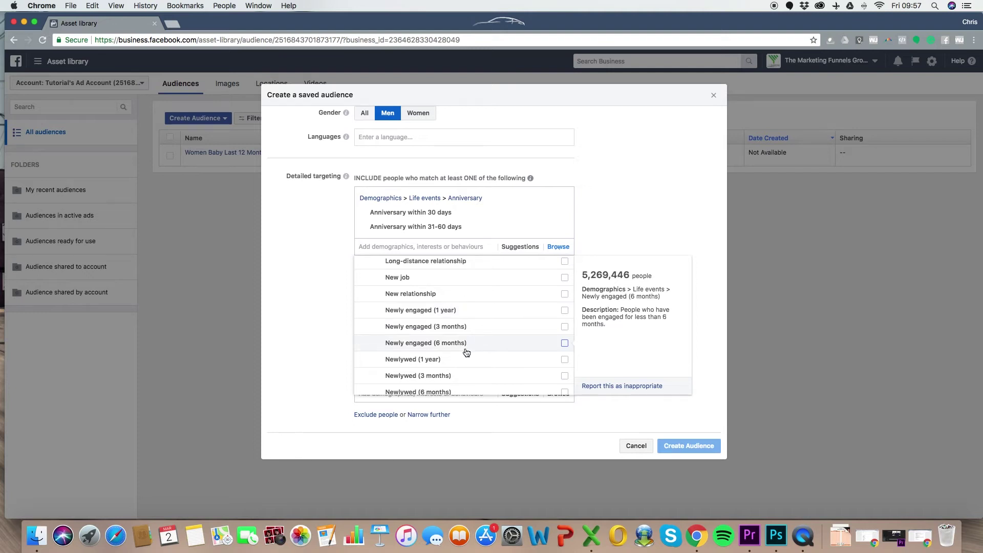
scroll(474, 310, down, 1)
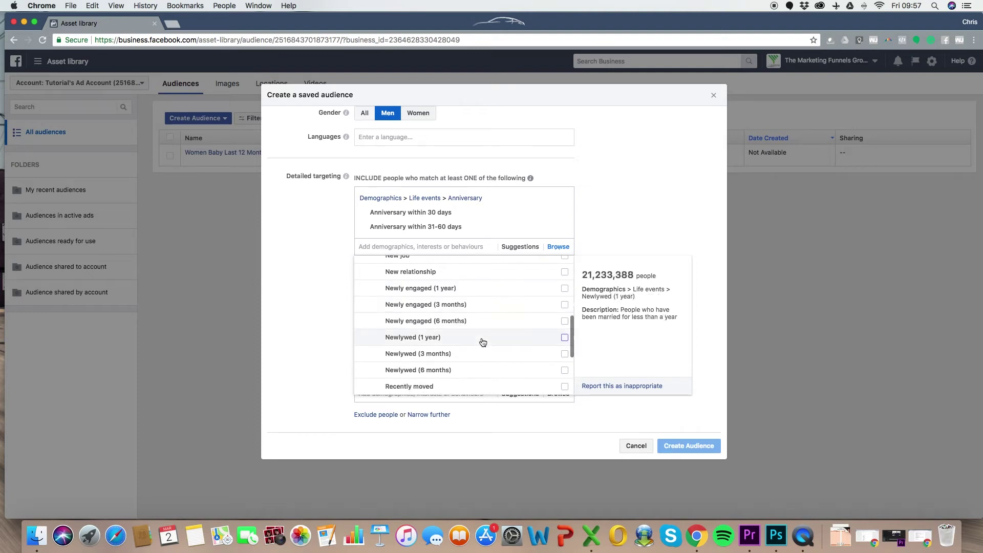
scroll(490, 318, down, 4)
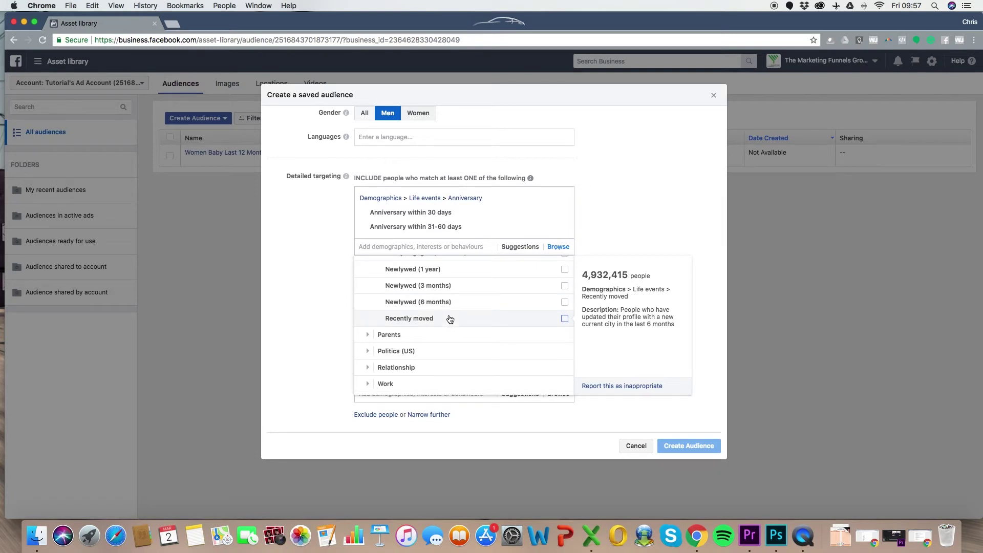
scroll(404, 330, down, 1)
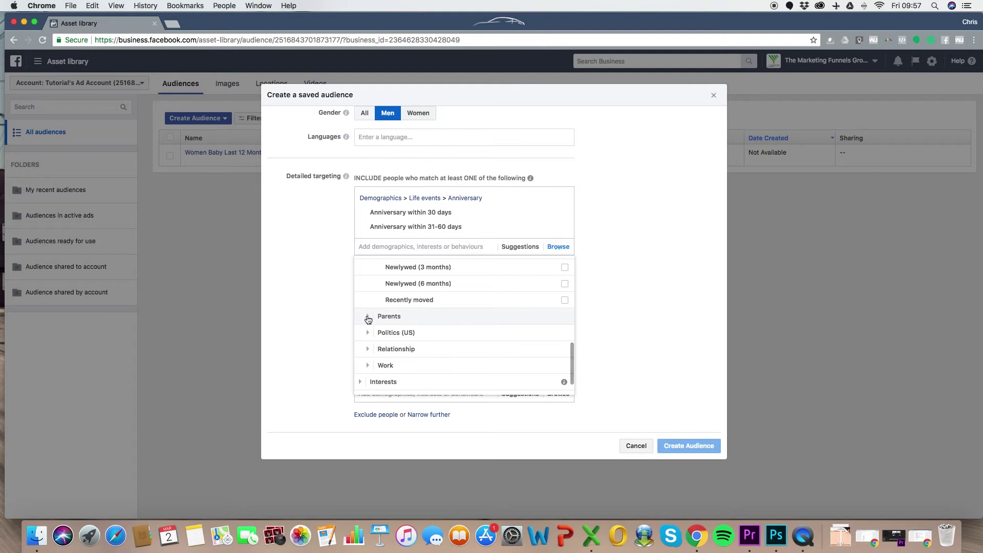
Look through the remaining Demographics categories from Parents to Work, including the job titles search
click(368, 314)
click(369, 271)
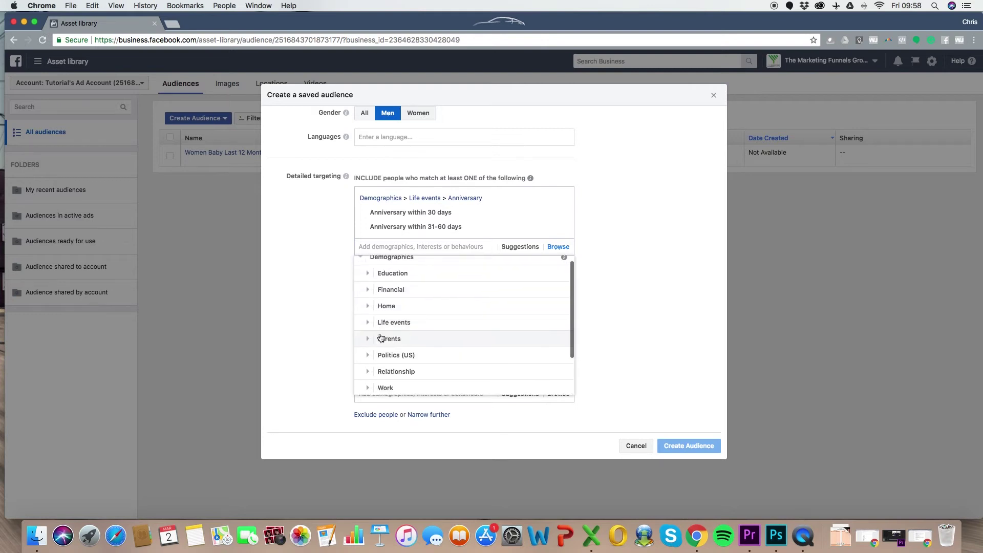
scroll(369, 325, down, 3)
click(367, 315)
click(367, 297)
scroll(369, 329, up, 3)
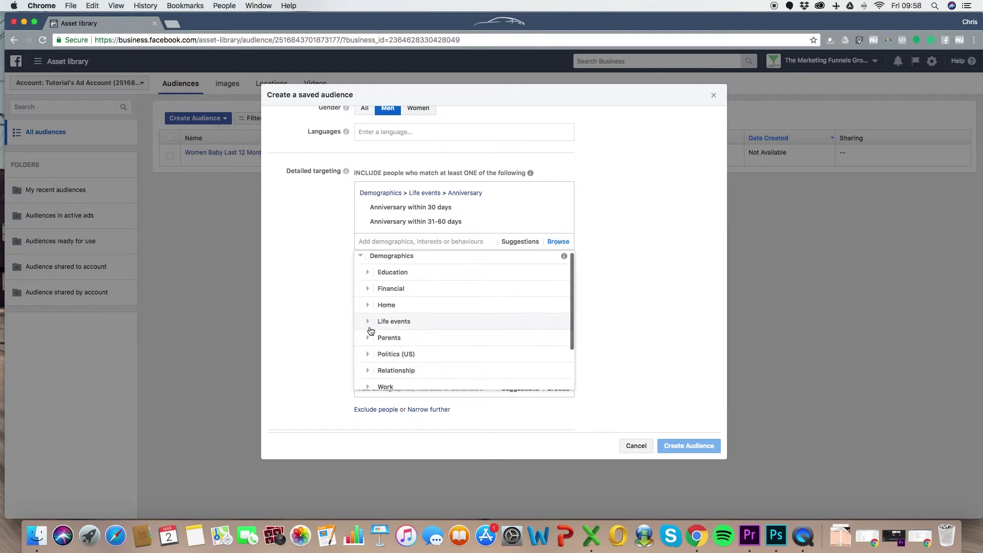
click(368, 390)
scroll(404, 312, down, 1)
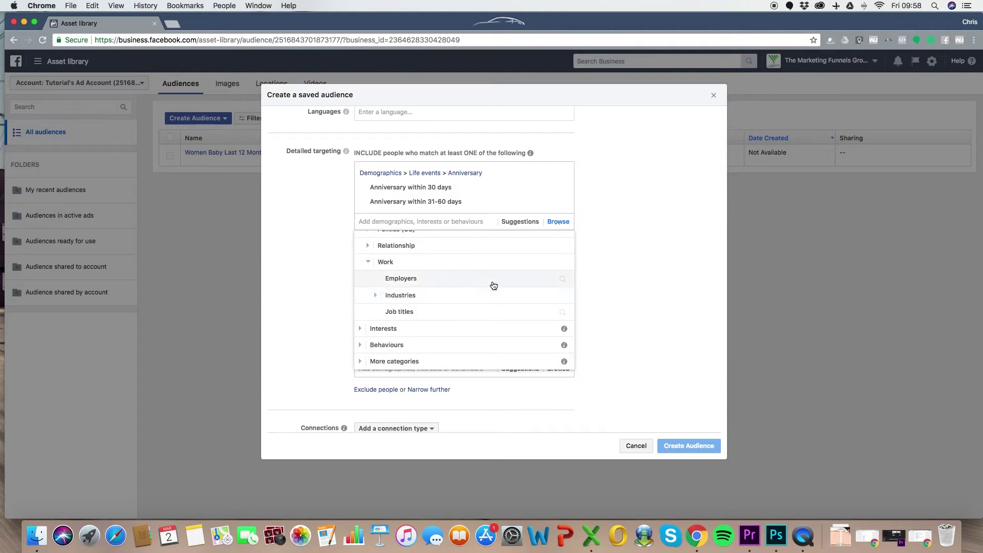
click(412, 315)
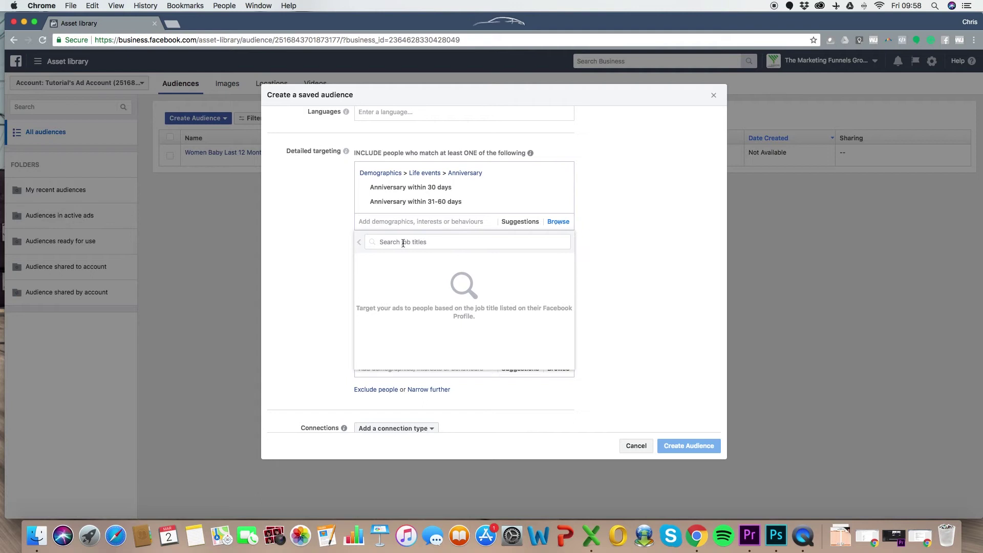
click(358, 247)
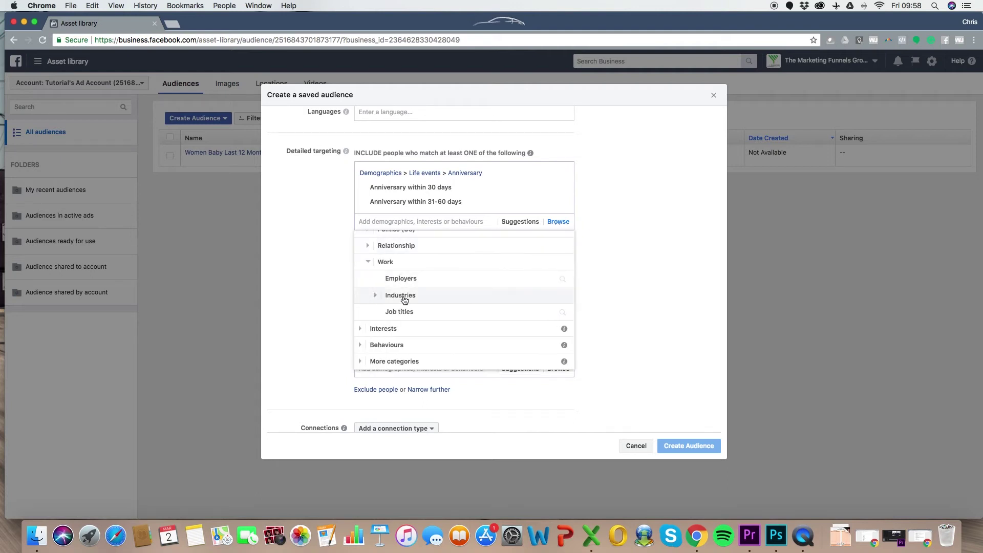
Look over the main Interests categories and close the targeting list without selecting any
scroll(410, 309, down, 1)
click(409, 309)
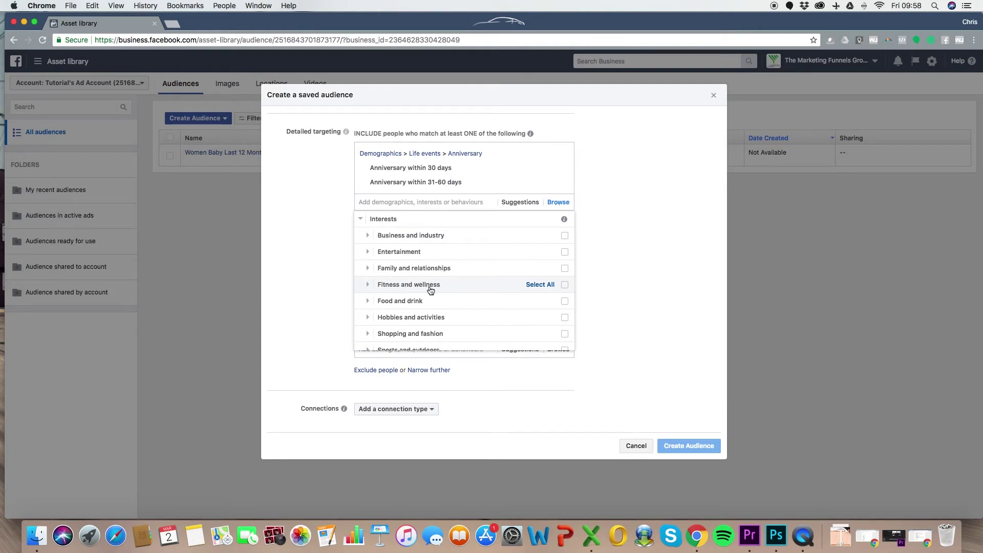
click(652, 393)
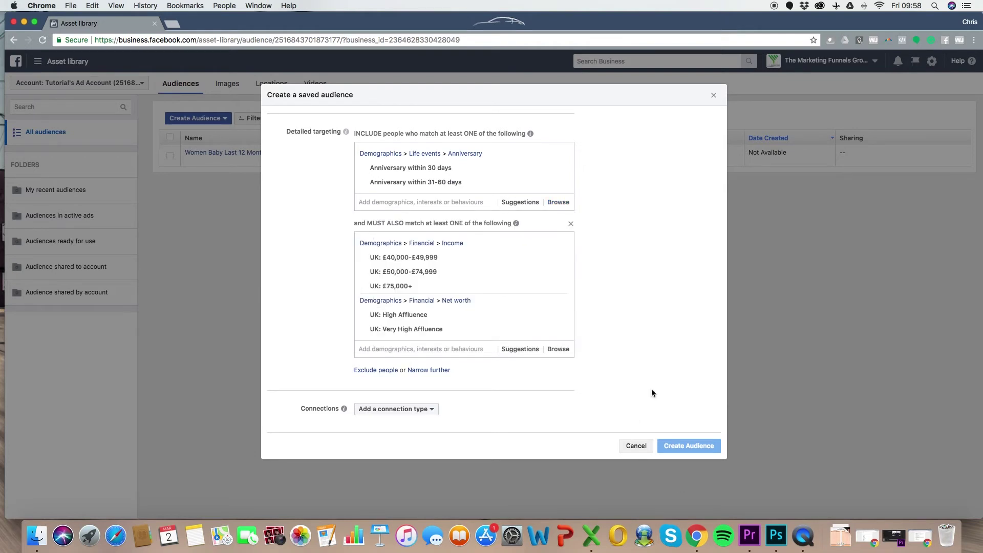
Cancel the new anniversary audience and open the saved audience Women Baby Last 12 Months for editing
click(636, 446)
click(239, 152)
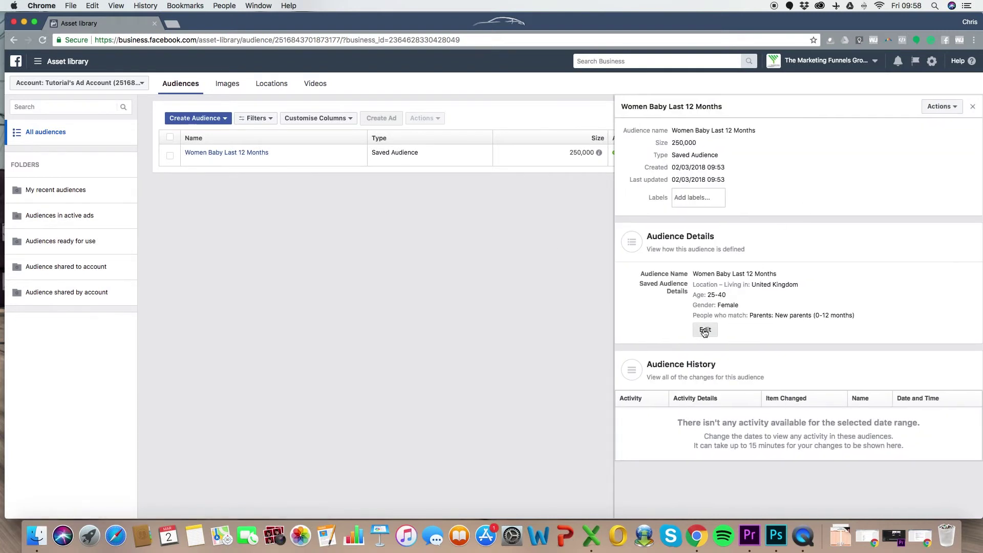
click(704, 330)
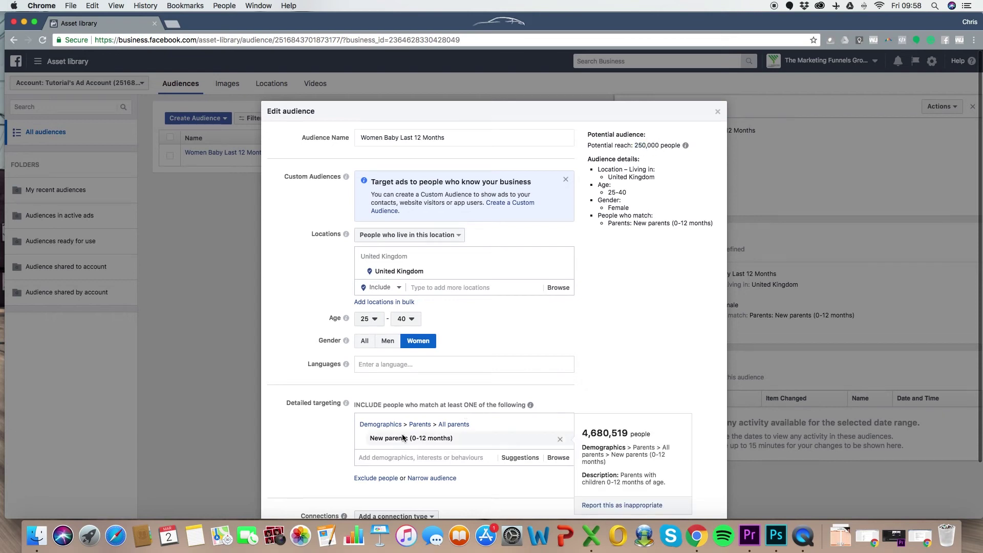
Narrow the new parents audience to people who must also match any interest under Interests > Fitness and wellness
scroll(664, 285, down, 2)
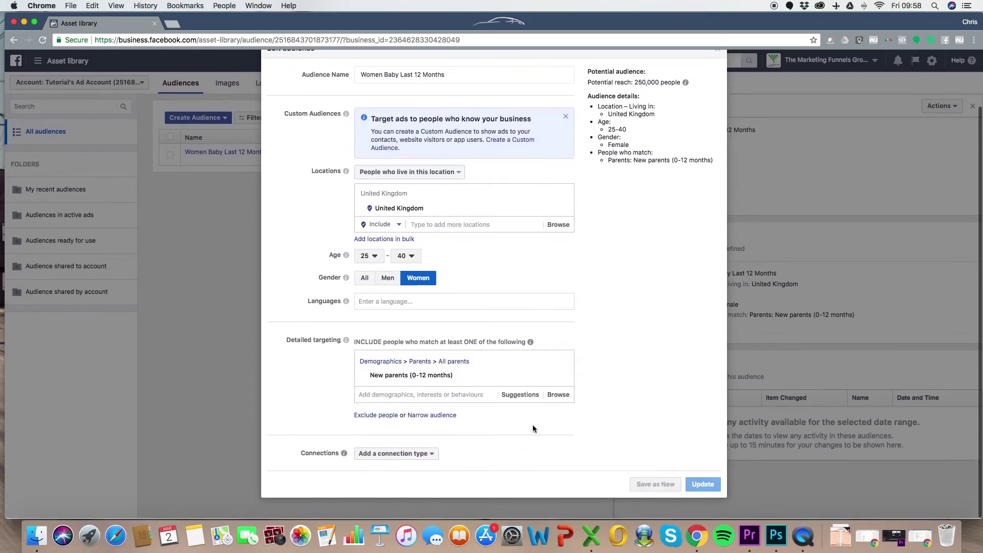
click(435, 412)
scroll(553, 409, down, 1)
click(552, 409)
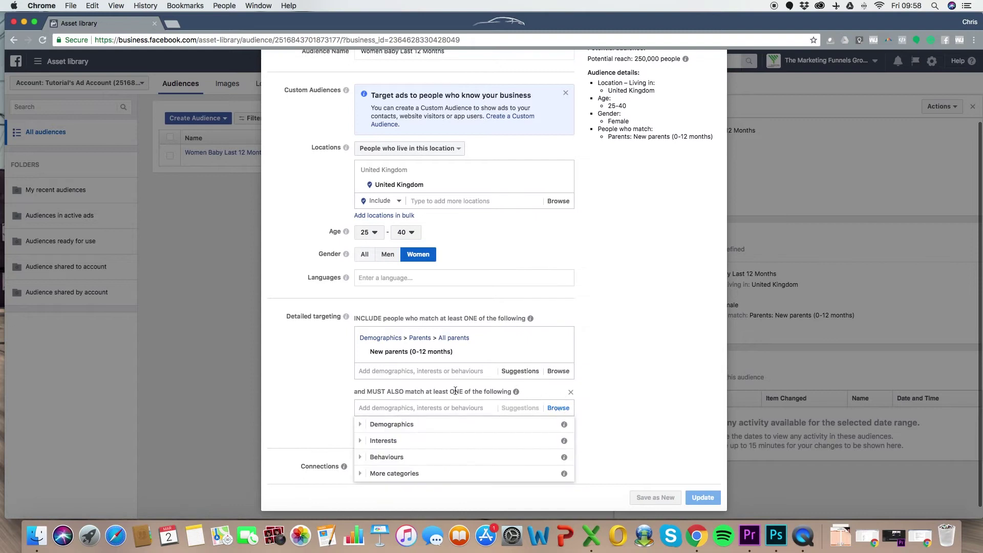
click(384, 429)
scroll(381, 457, down, 2)
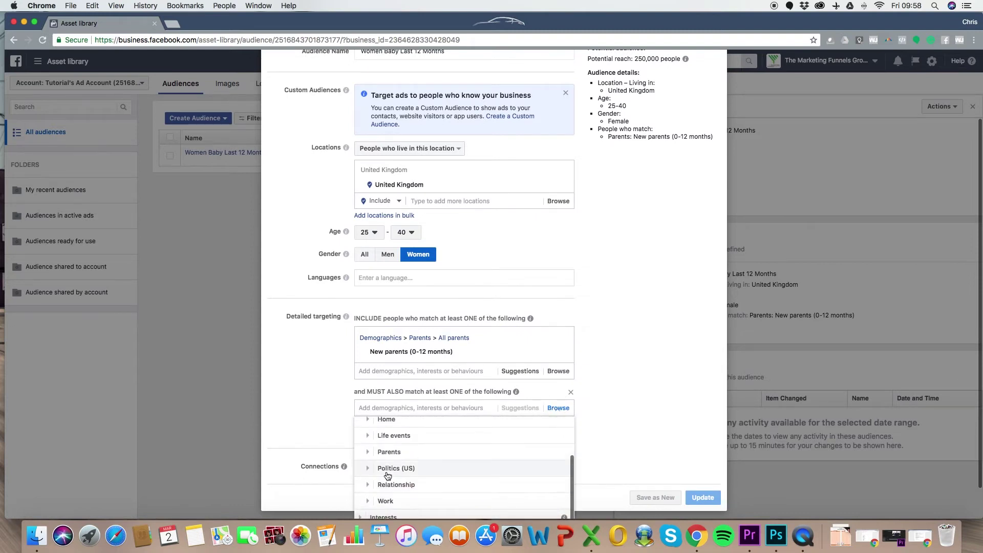
scroll(382, 476, down, 3)
click(360, 481)
scroll(369, 460, down, 4)
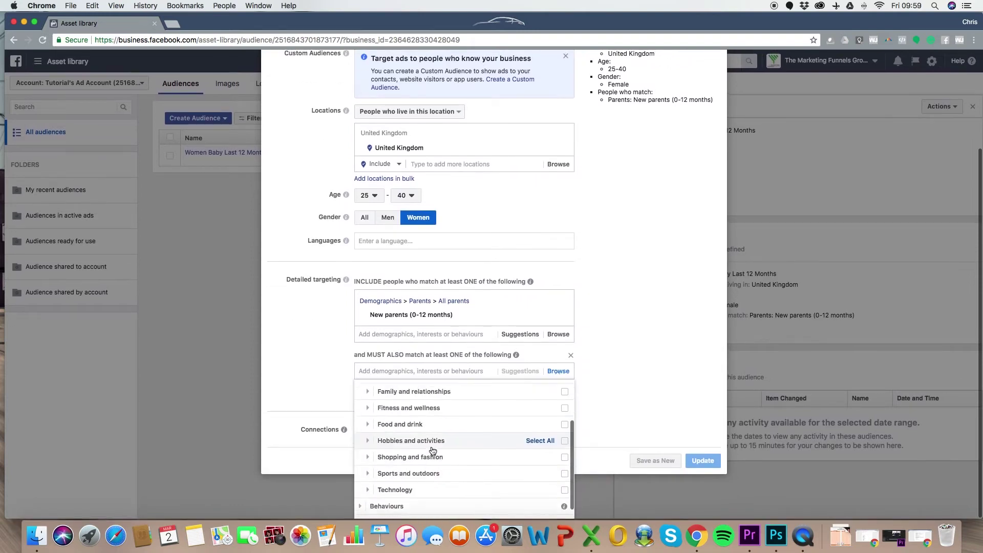
scroll(512, 448, up, 3)
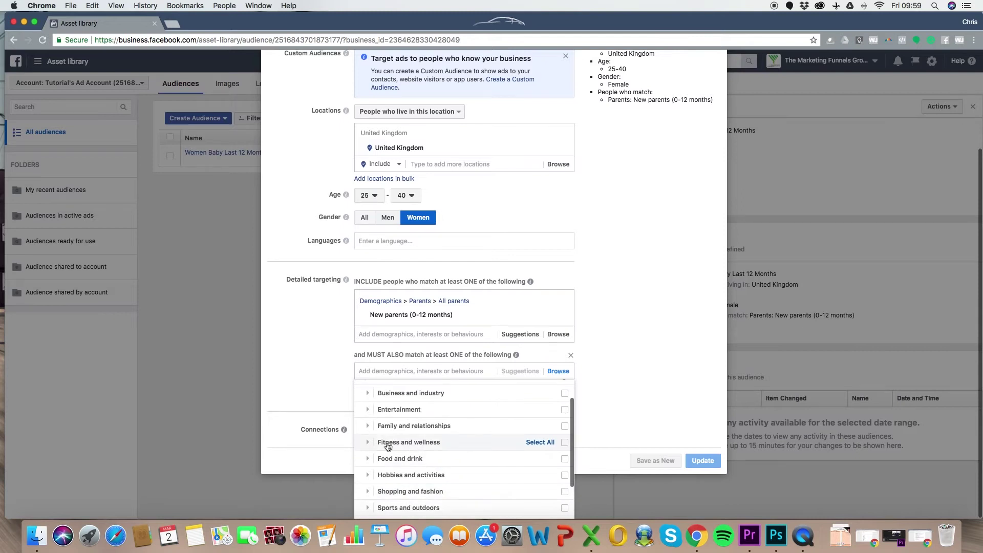
click(564, 443)
Review the narrowed audience's potential reach, details and selected fitness and wellness interests
scroll(640, 272, up, 5)
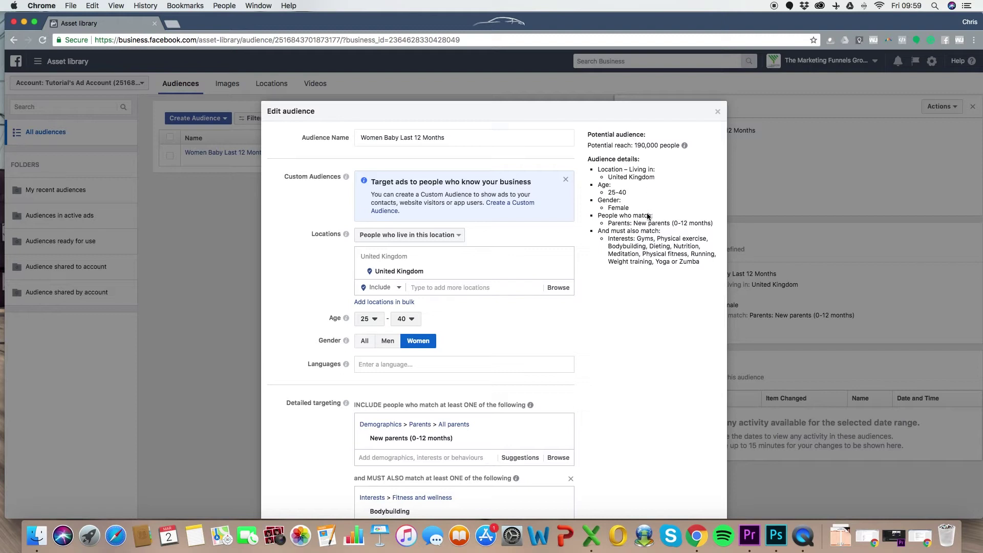
scroll(628, 319, down, 6)
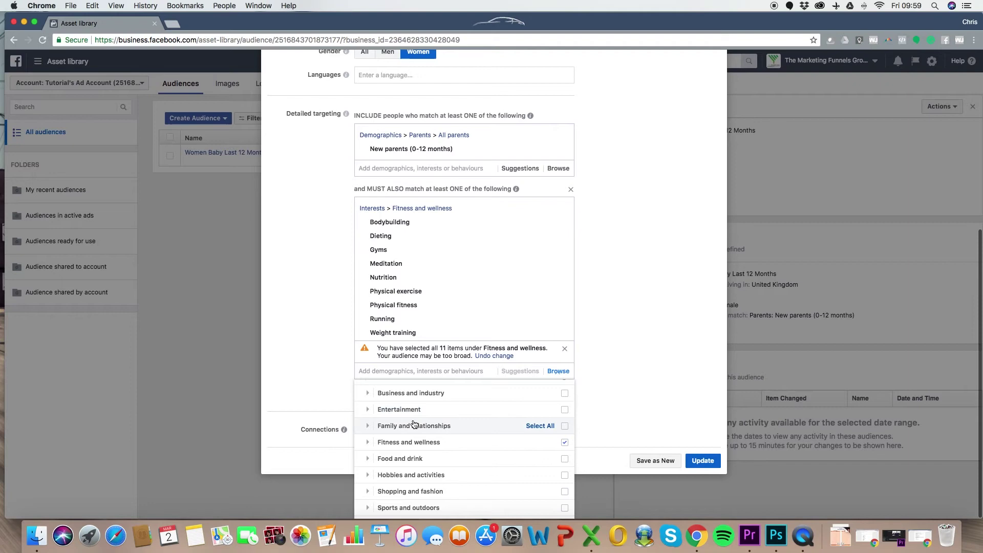
scroll(449, 435, down, 2)
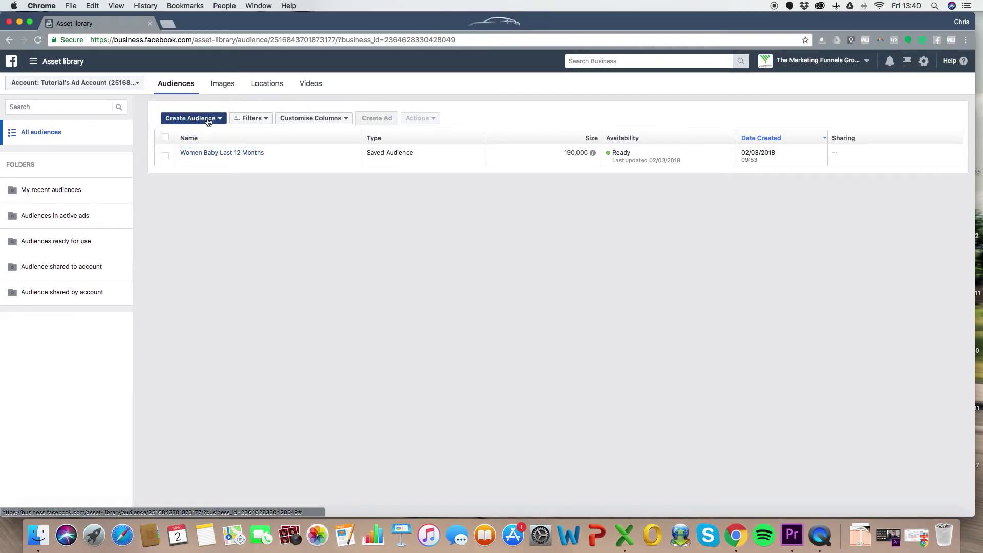
Start a new saved audience and name it Golf Audience
click(202, 121)
click(196, 165)
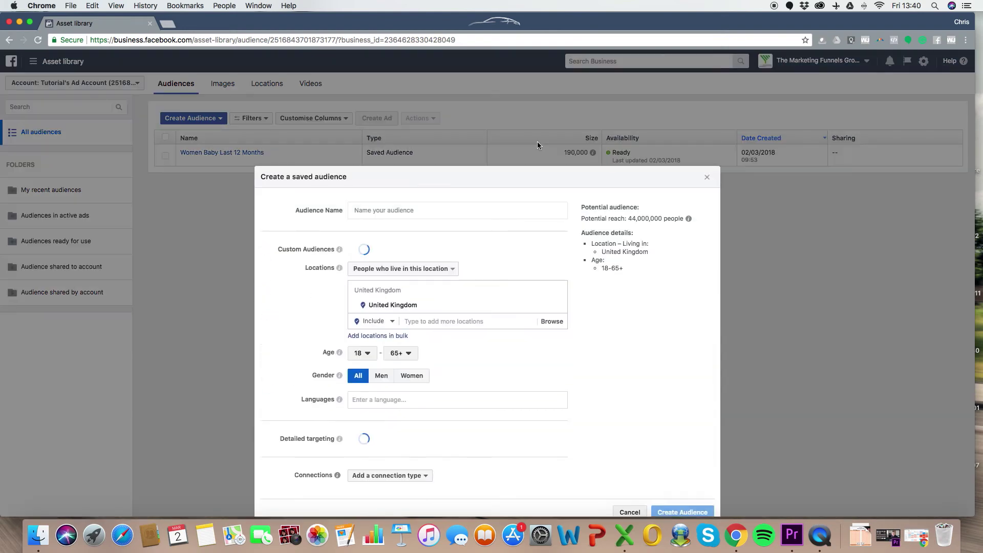
click(389, 209)
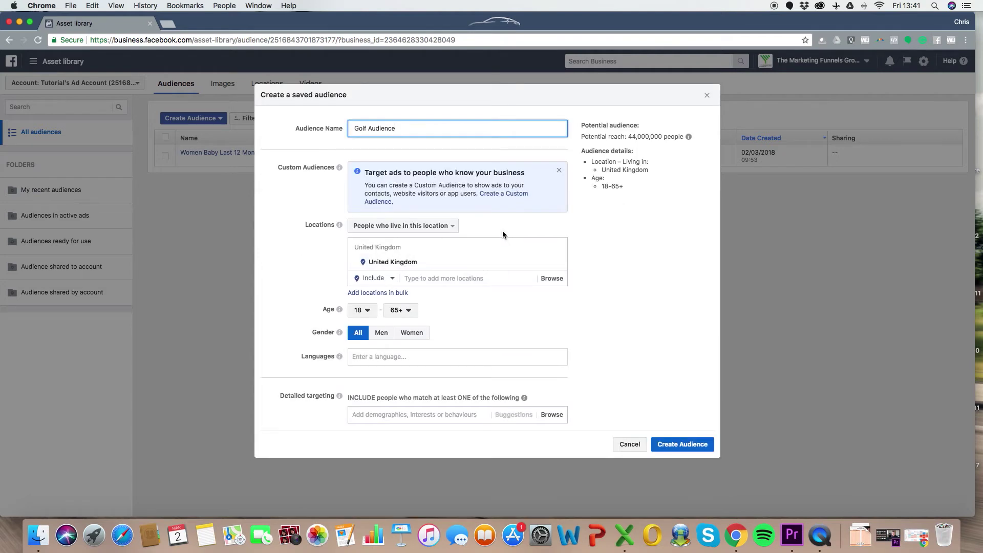
Check the location type choices for Golf Audience, keep people who live in this location, and review the remaining settings
scroll(438, 217, down, 1)
click(439, 217)
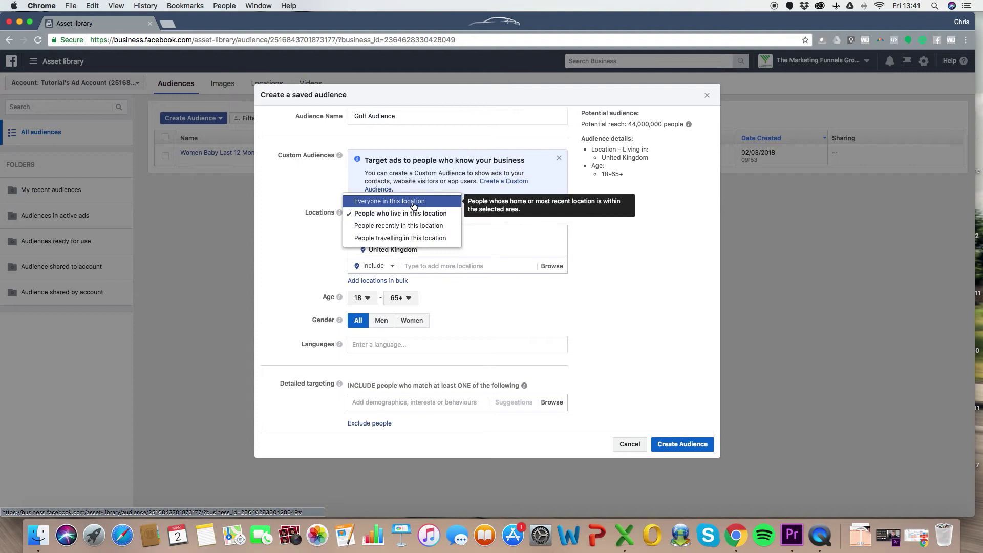
click(623, 209)
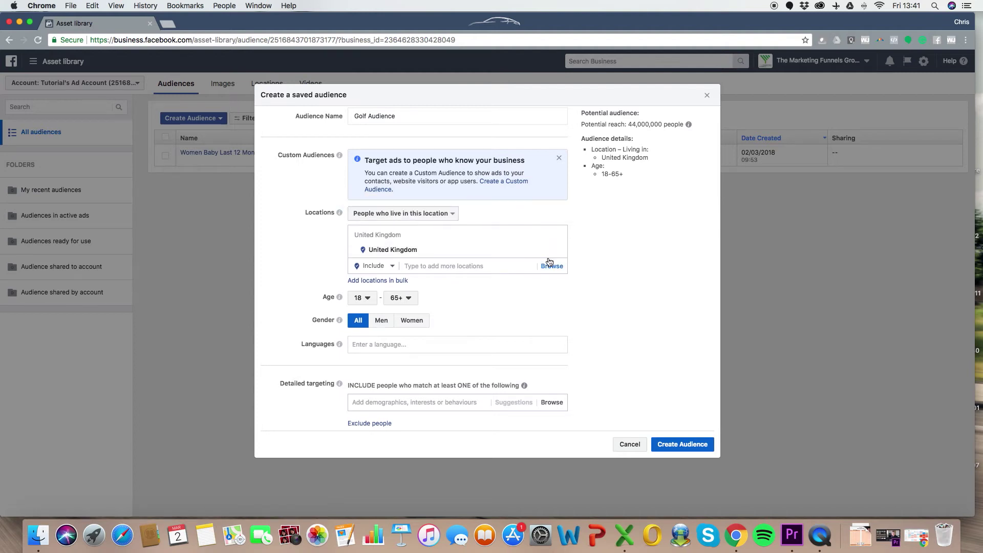
scroll(577, 238, down, 4)
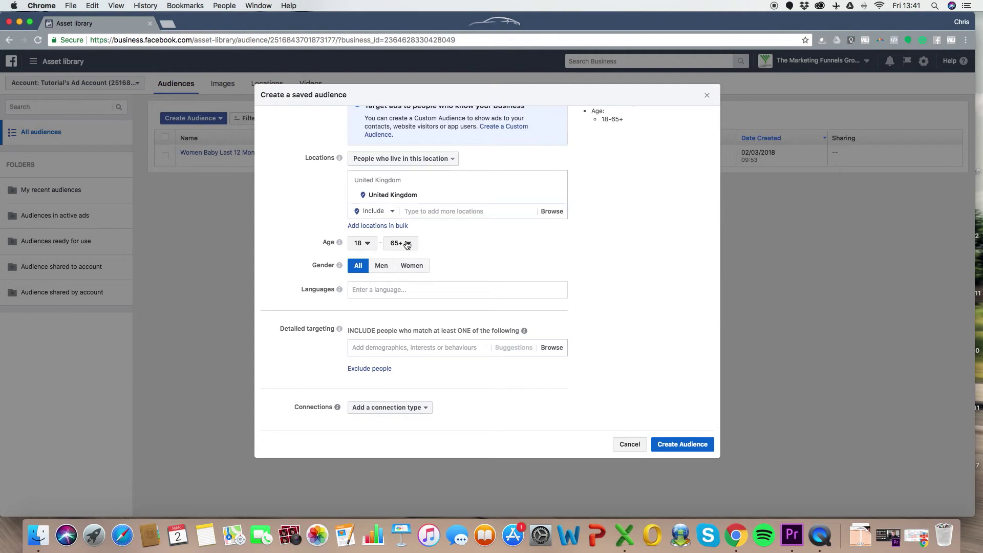
Set the Golf Audience age range to 24–40
click(360, 244)
scroll(367, 304, down, 2)
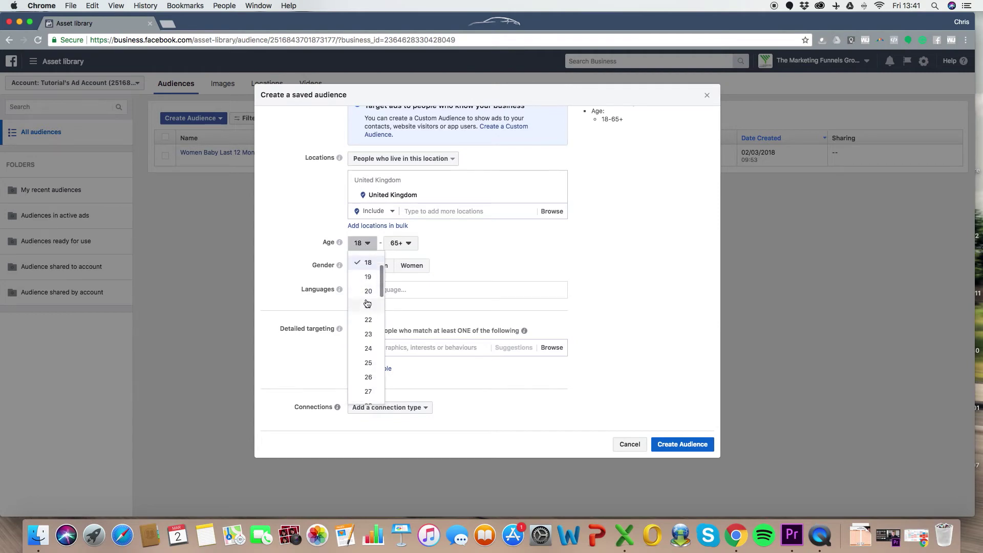
click(368, 348)
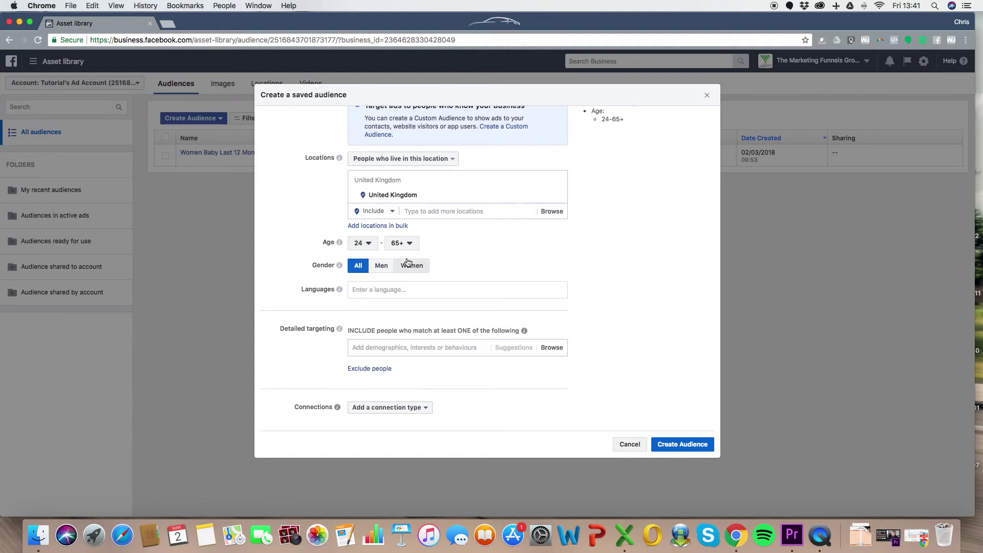
click(413, 244)
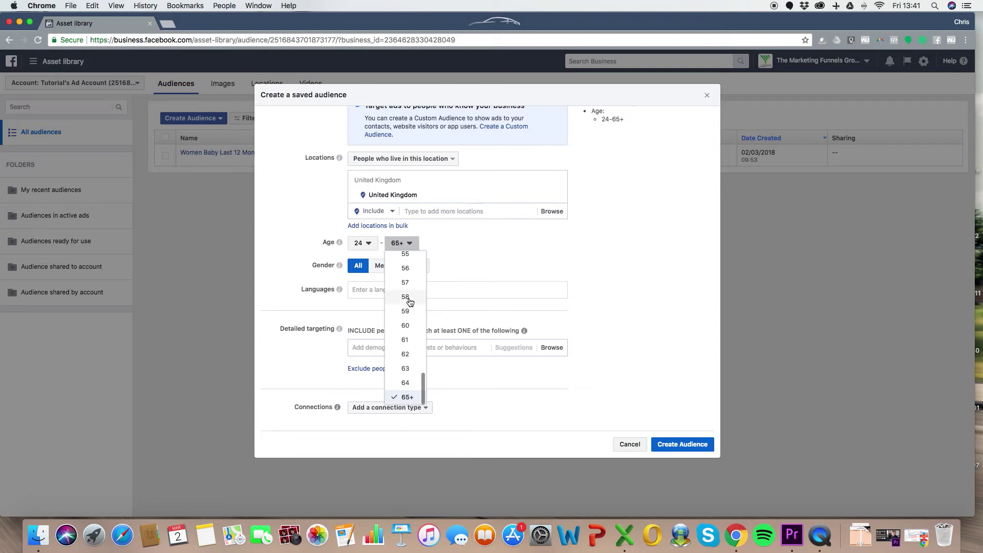
scroll(405, 326, up, 2)
scroll(404, 326, up, 4)
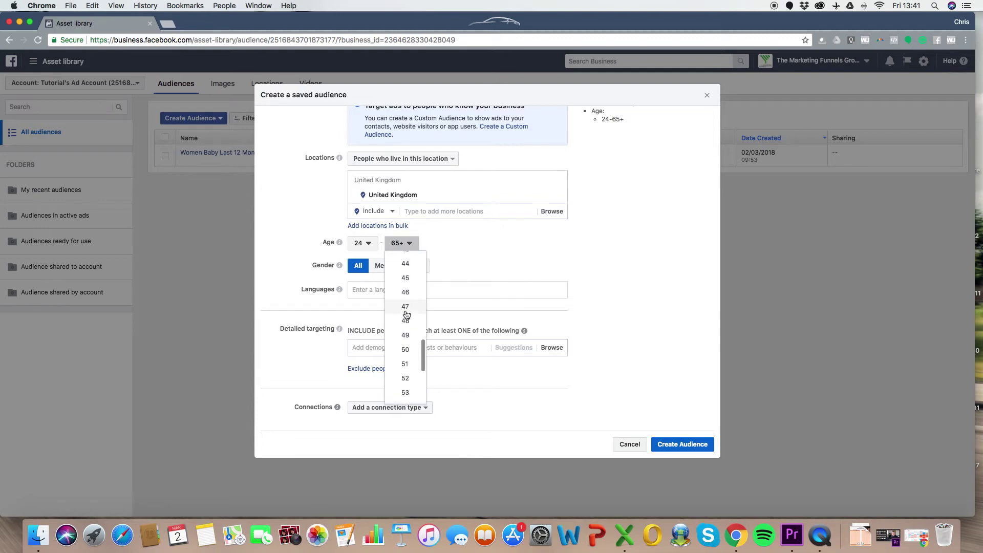
click(405, 286)
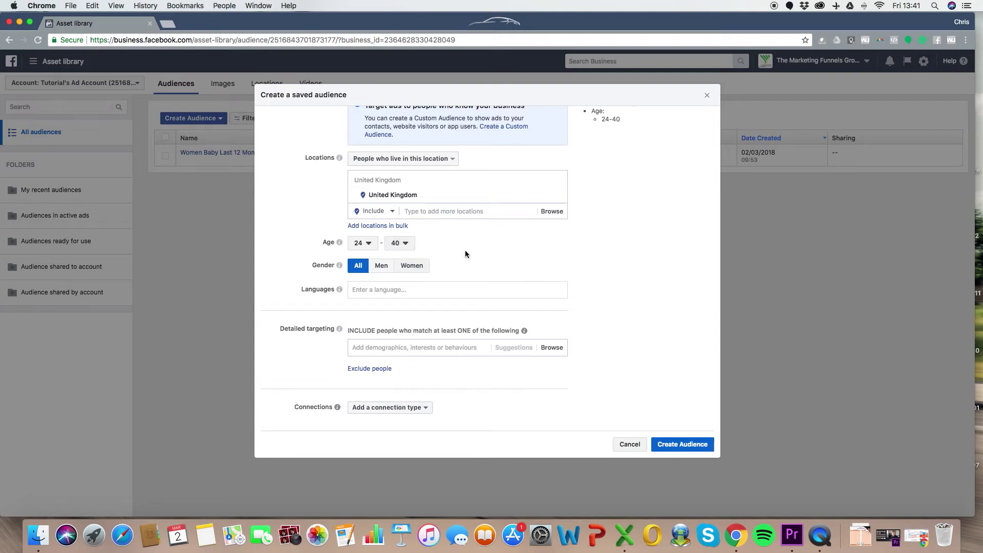
Limit the audience's gender to men and check the updated potential reach and audience details
scroll(382, 326, up, 2)
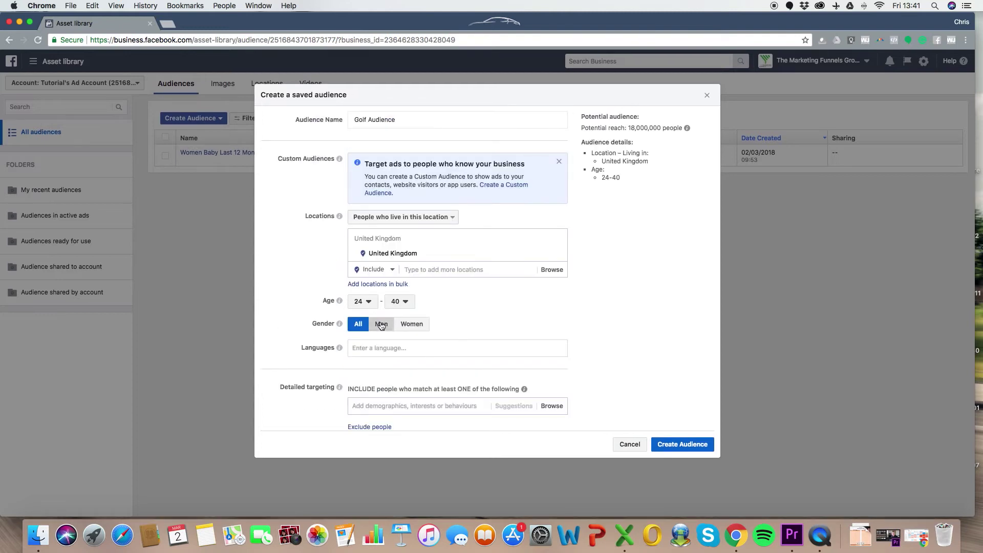
click(381, 325)
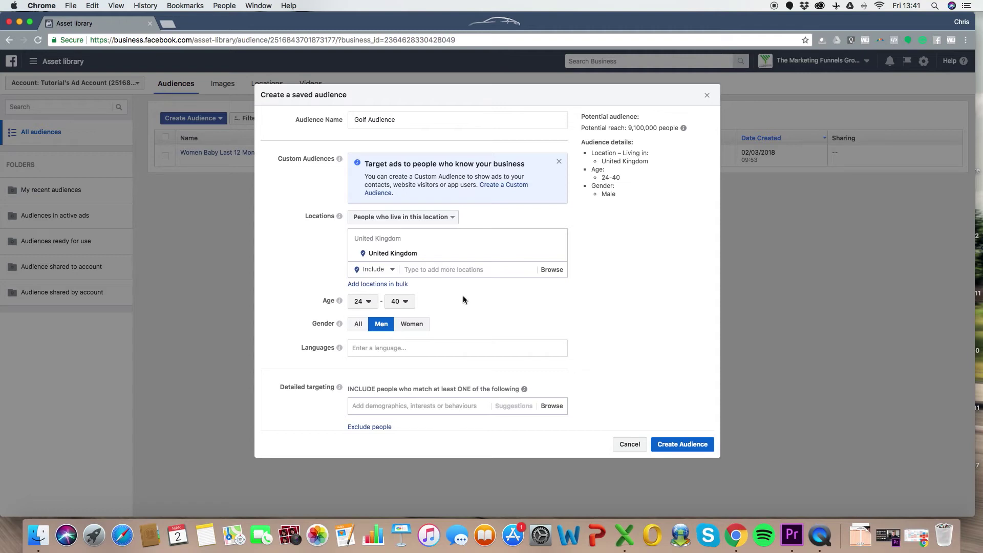
scroll(499, 292, down, 3)
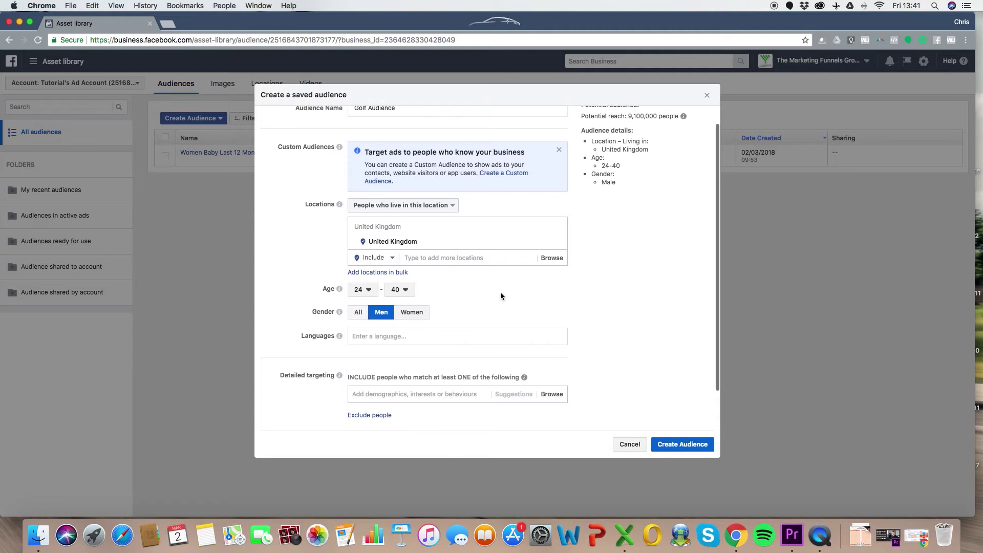
scroll(494, 275, up, 3)
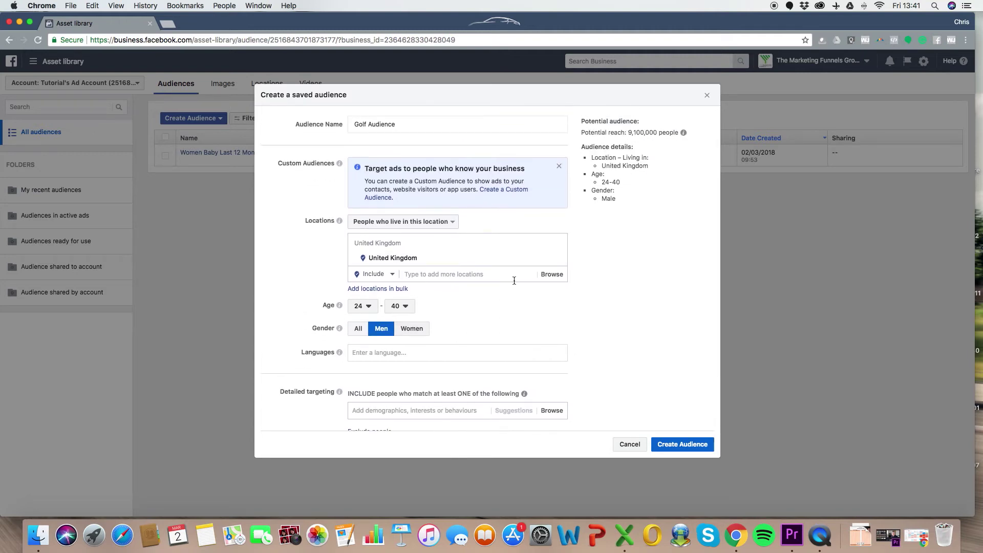
scroll(595, 252, up, 1)
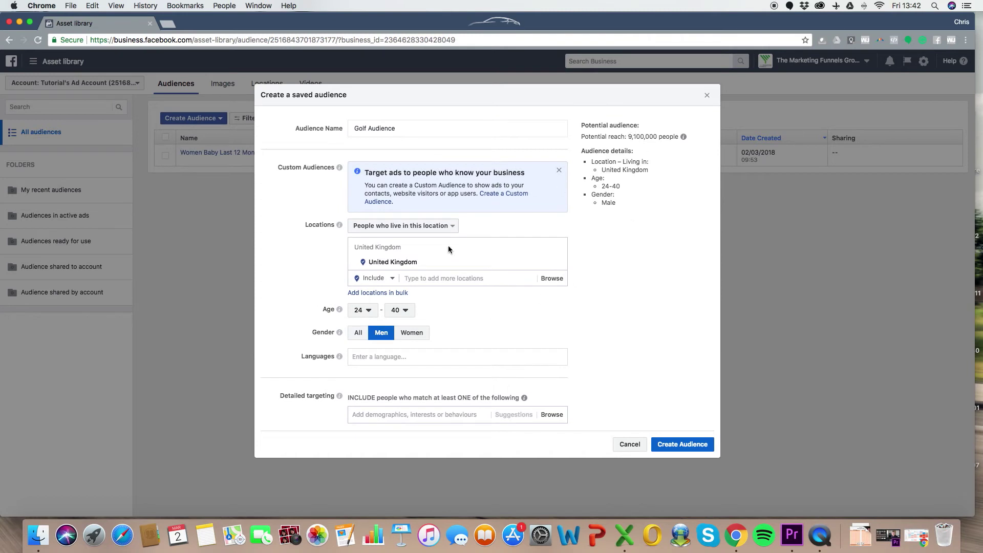
Search detailed targeting for Golf, add the Golf sports interest, and check the audience's potential reach
scroll(481, 305, down, 3)
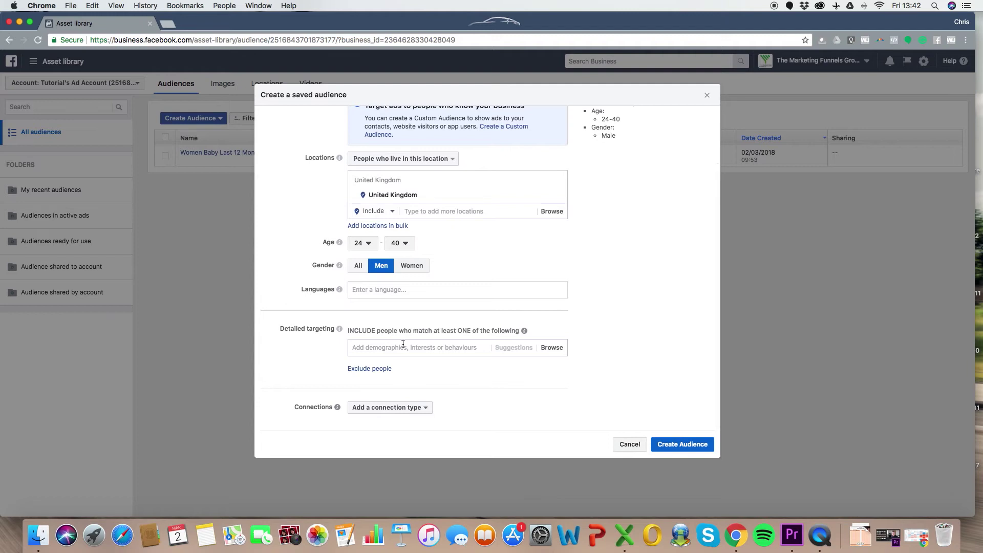
click(397, 351)
scroll(549, 353, down, 1)
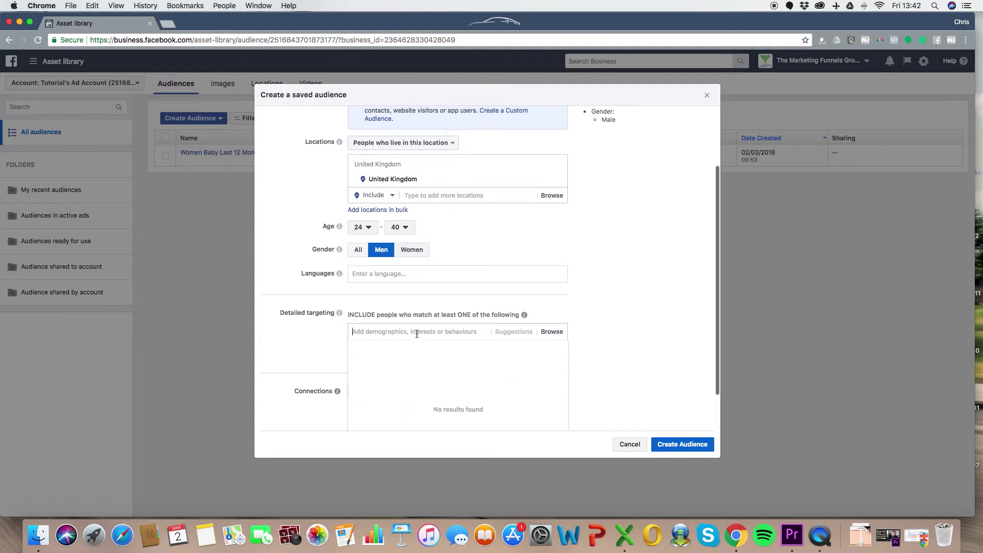
text(Golf)
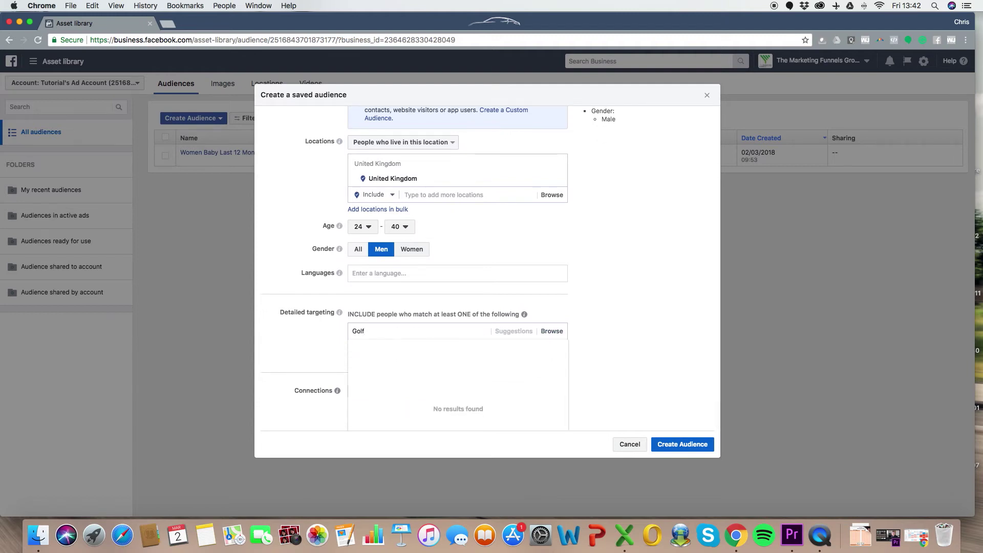
scroll(604, 272, down, 2)
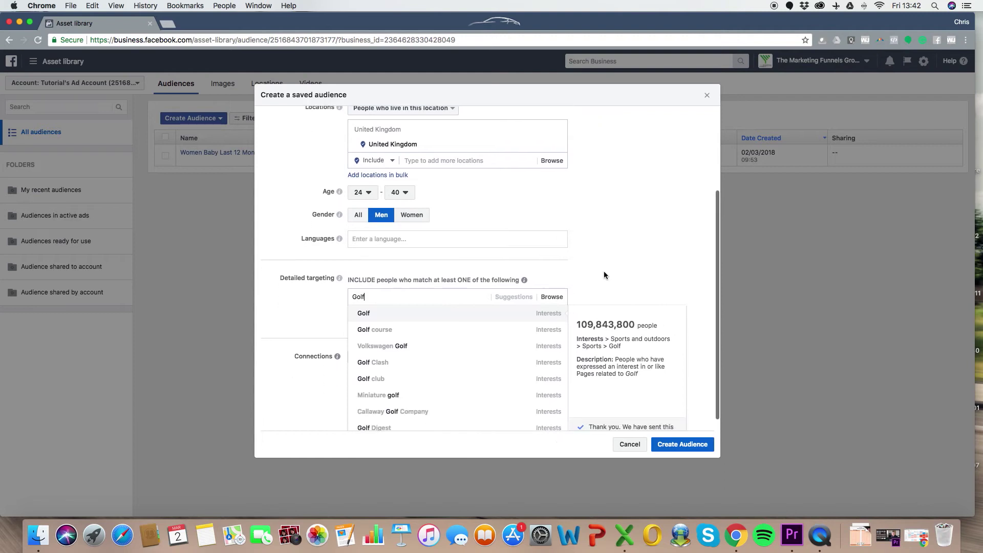
click(391, 314)
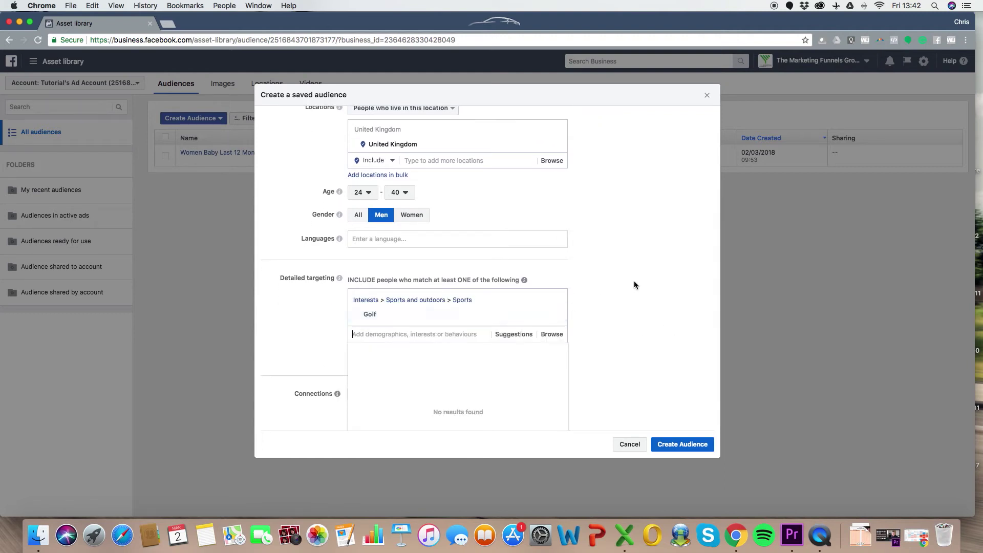
scroll(634, 281, up, 5)
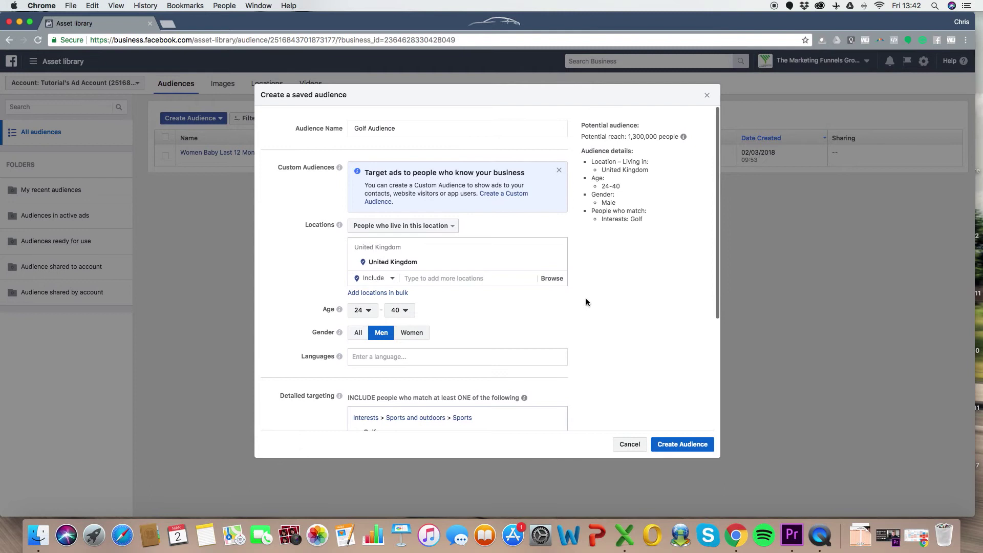
Add the suggested interests Golf club, Golf course and Golf equipment to the detailed targeting
scroll(606, 291, down, 4)
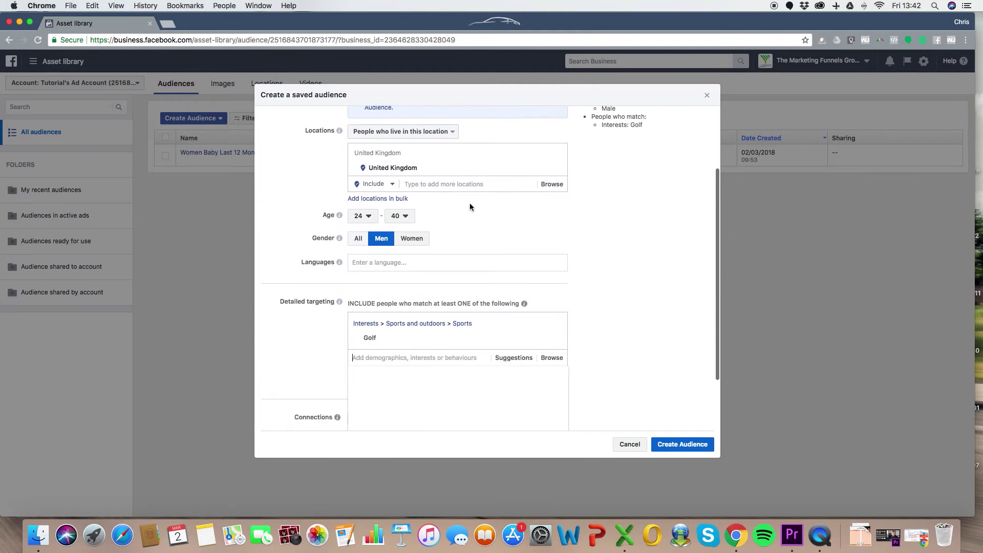
scroll(630, 228, down, 3)
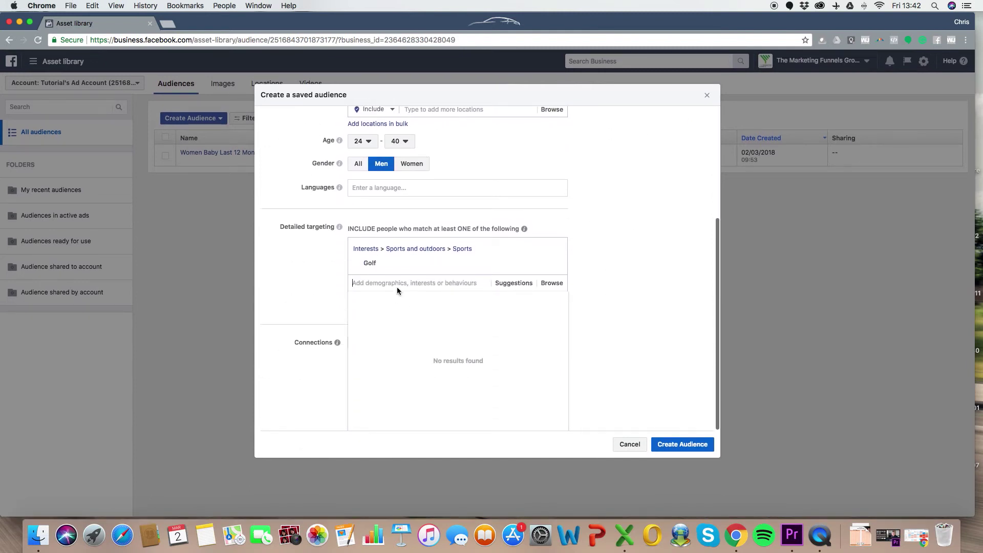
click(513, 283)
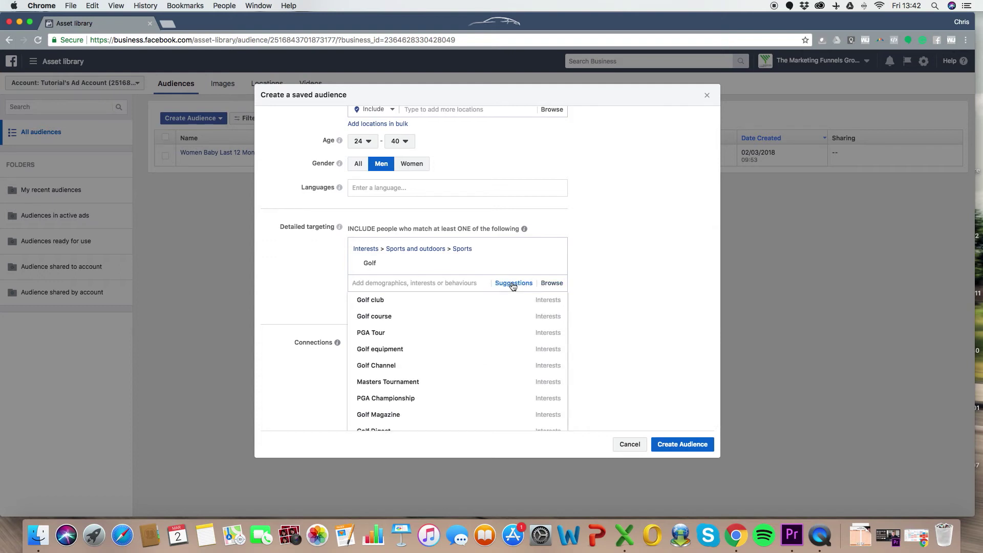
click(374, 304)
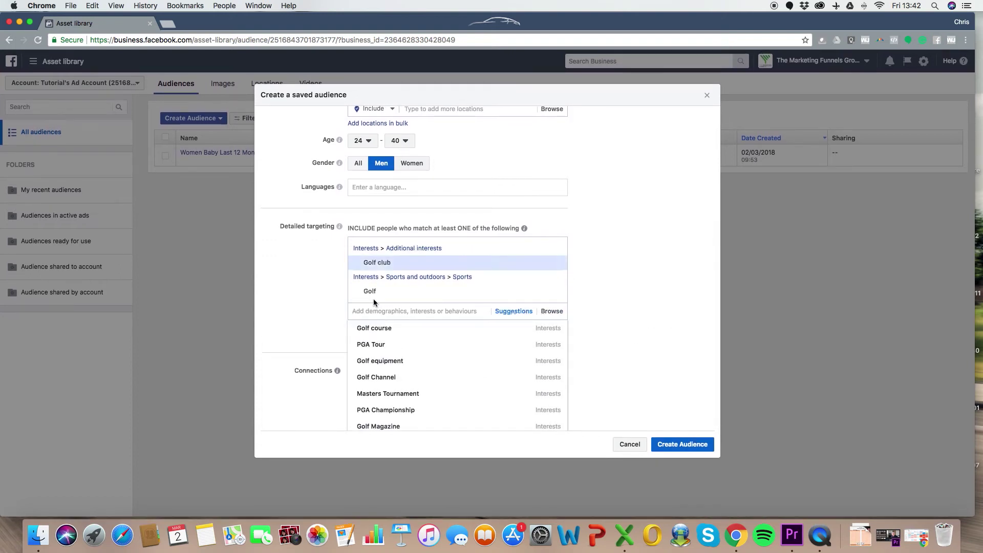
click(369, 331)
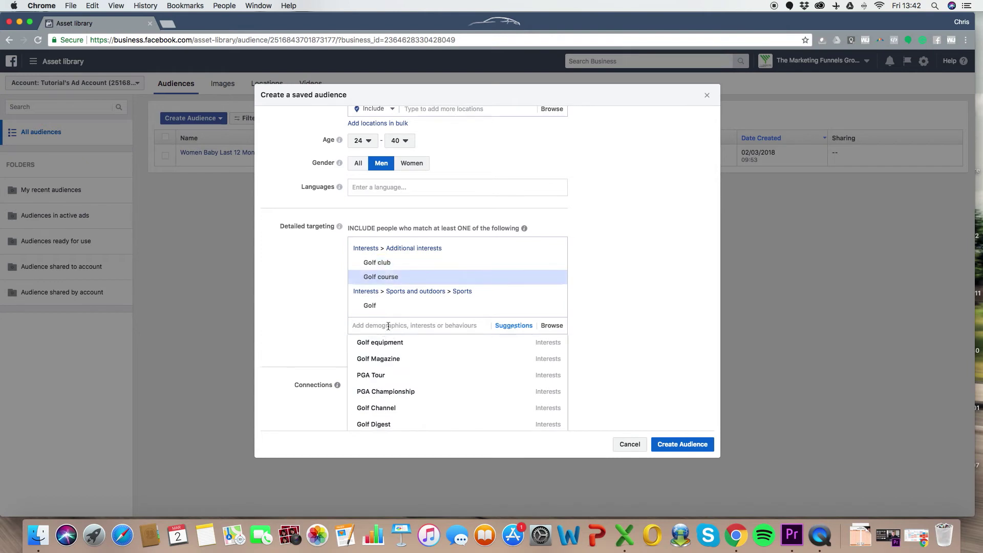
click(421, 338)
Include the suggested interests Golf Magazine, Golf Channel and PGA Tour, and check the audience's potential reach
scroll(626, 254, down, 2)
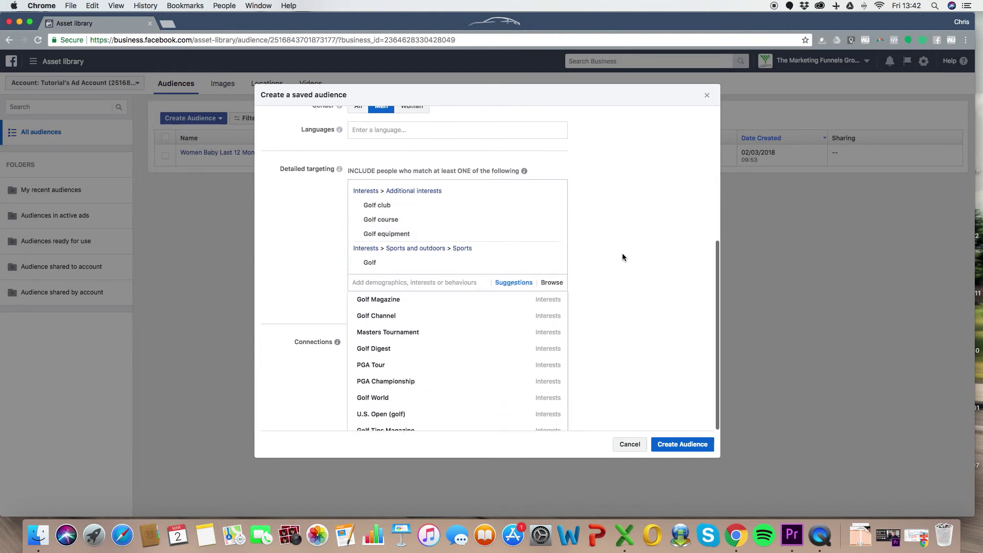
scroll(616, 256, up, 5)
scroll(616, 256, down, 3)
scroll(616, 256, down, 3)
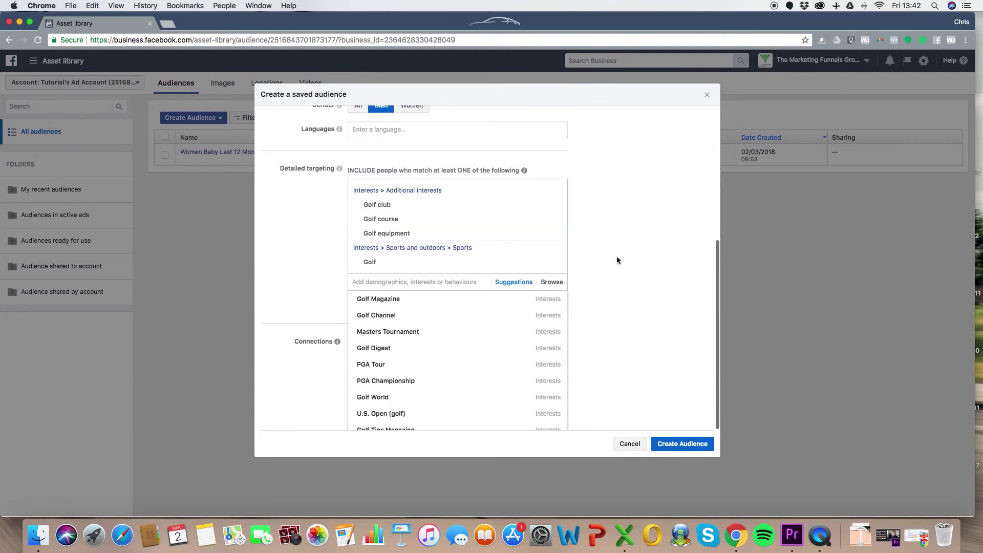
click(399, 306)
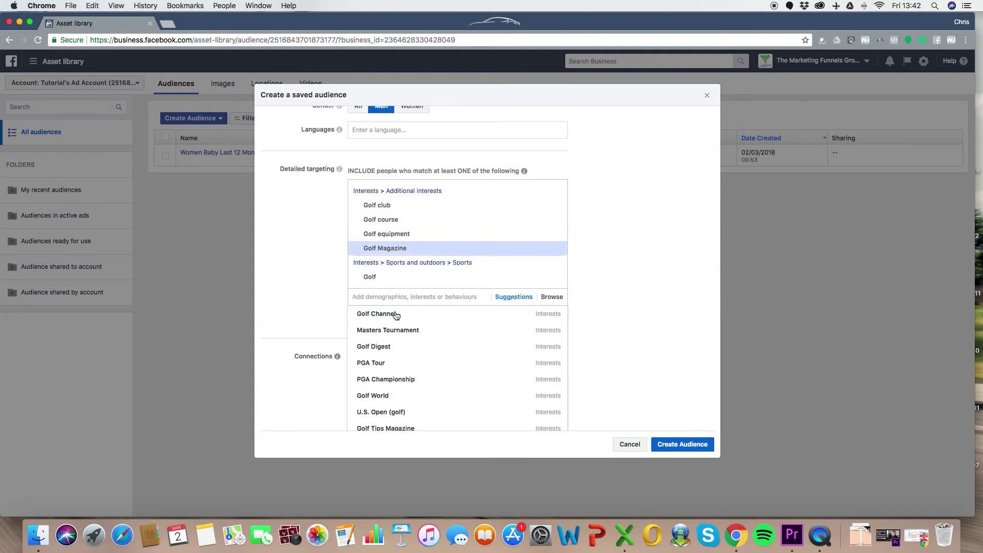
click(387, 317)
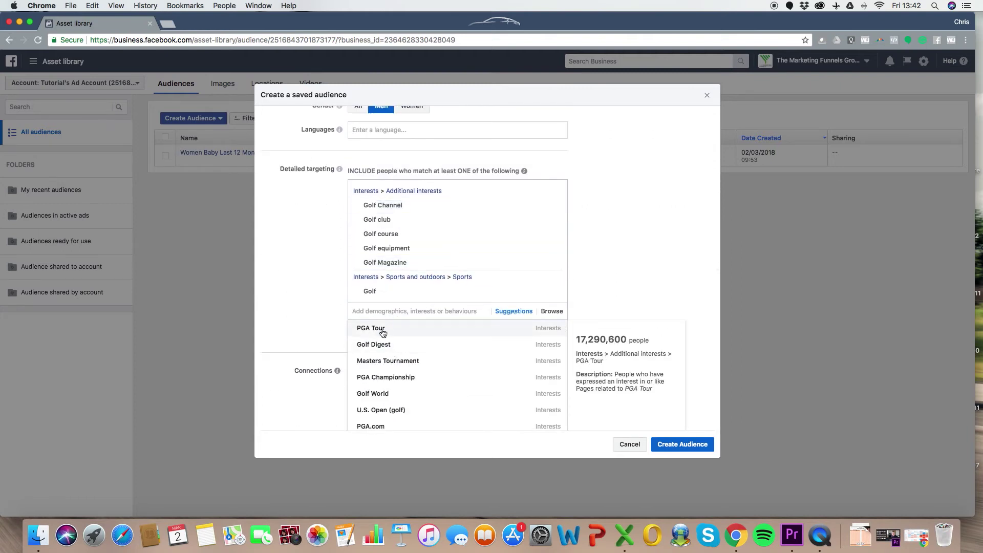
click(382, 328)
scroll(607, 295, up, 3)
scroll(607, 301, up, 2)
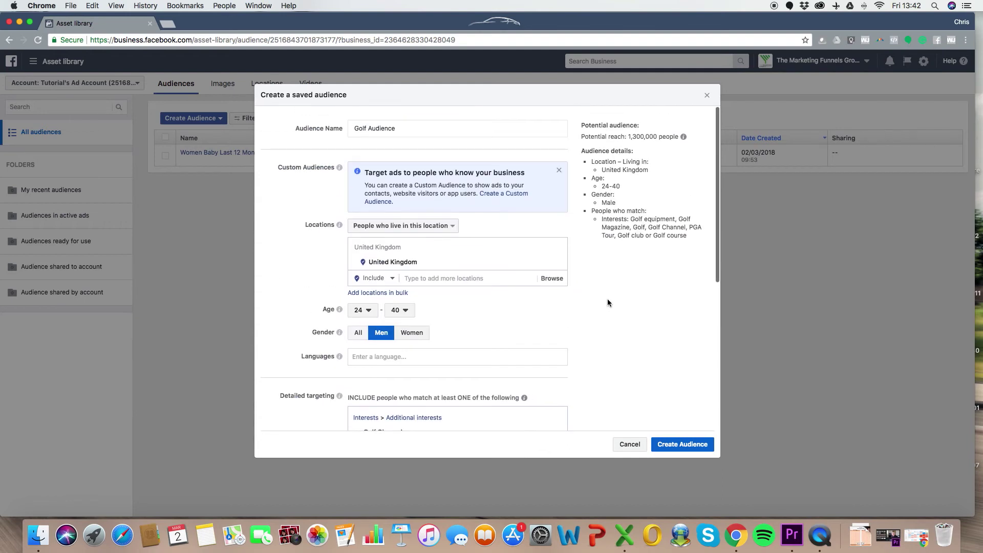
Look through the remaining golf suggestions and add the Ryder Cup interest to the detailed targeting
scroll(609, 296, down, 5)
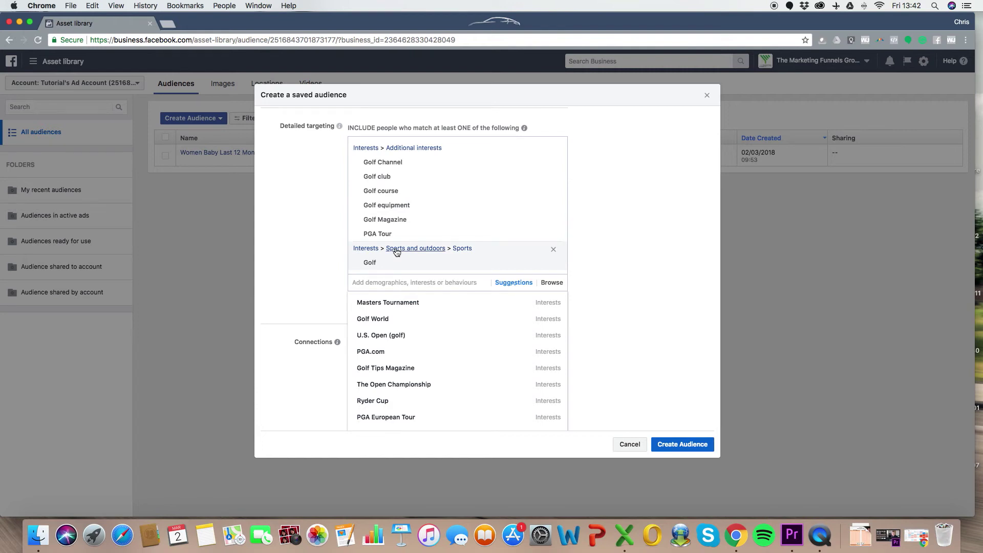
mouse_move(418, 309)
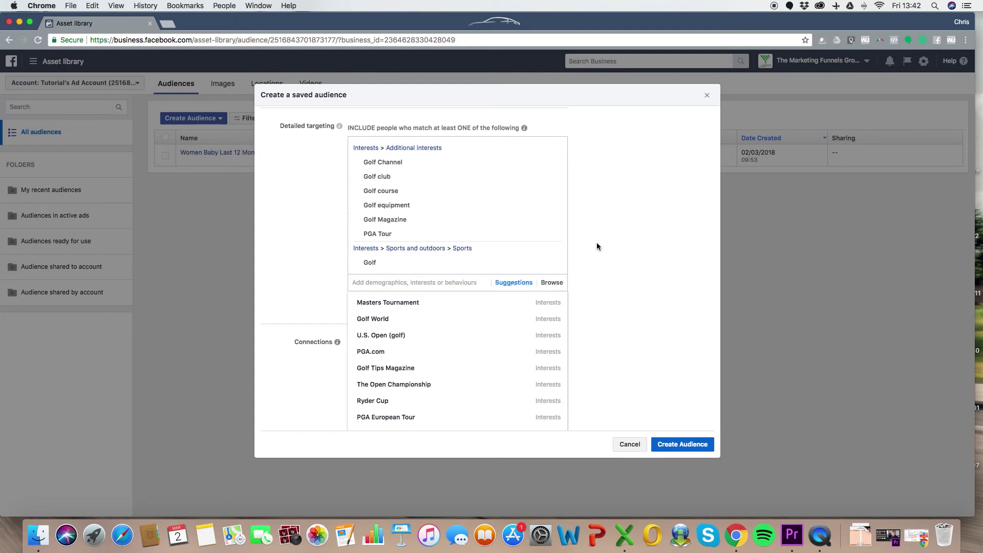
scroll(380, 419, up, 1)
mouse_move(380, 419)
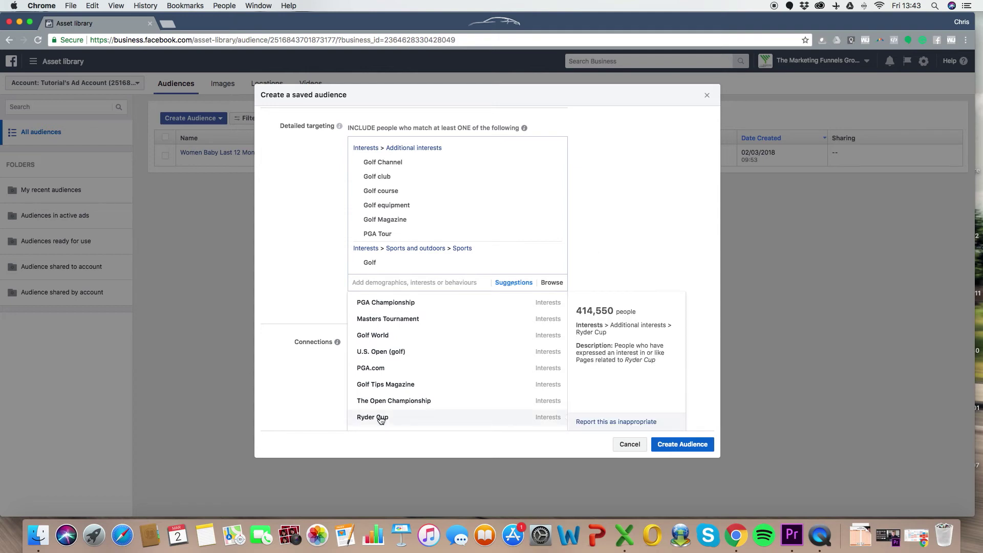
click(384, 419)
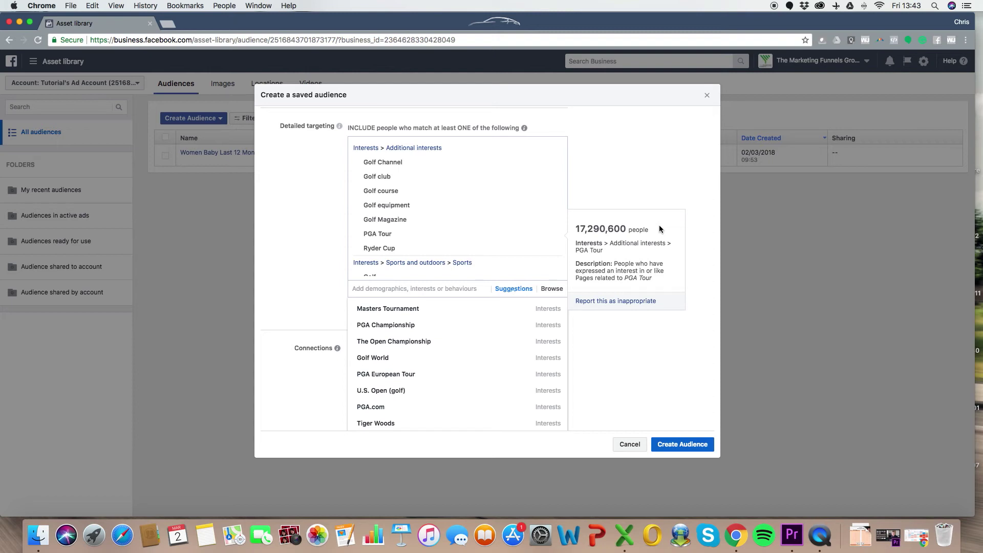
Add the suggested interests PGA European Tour, Tiger Woods, Rory McIlroy and Rickie Fowler, and review the selected interests
scroll(487, 177, down, 2)
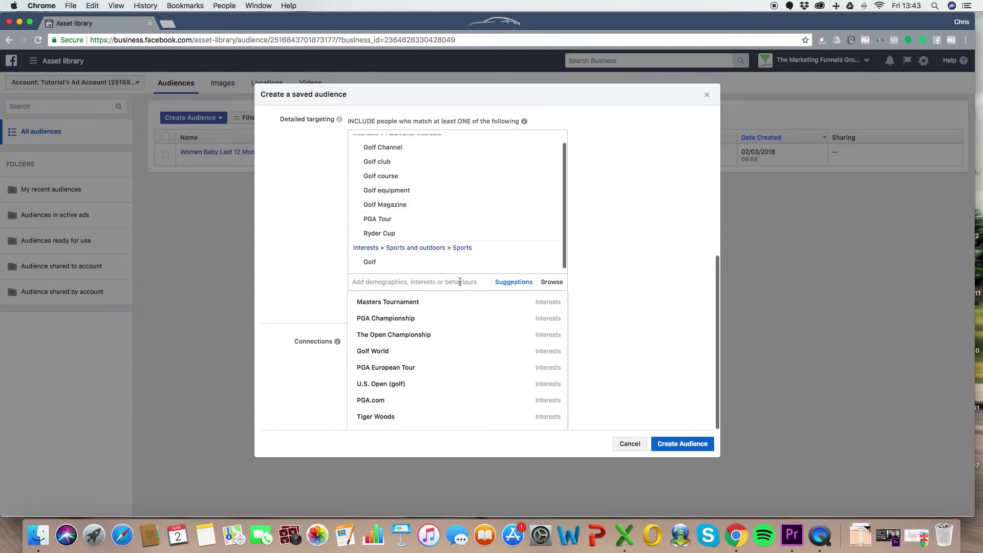
click(402, 367)
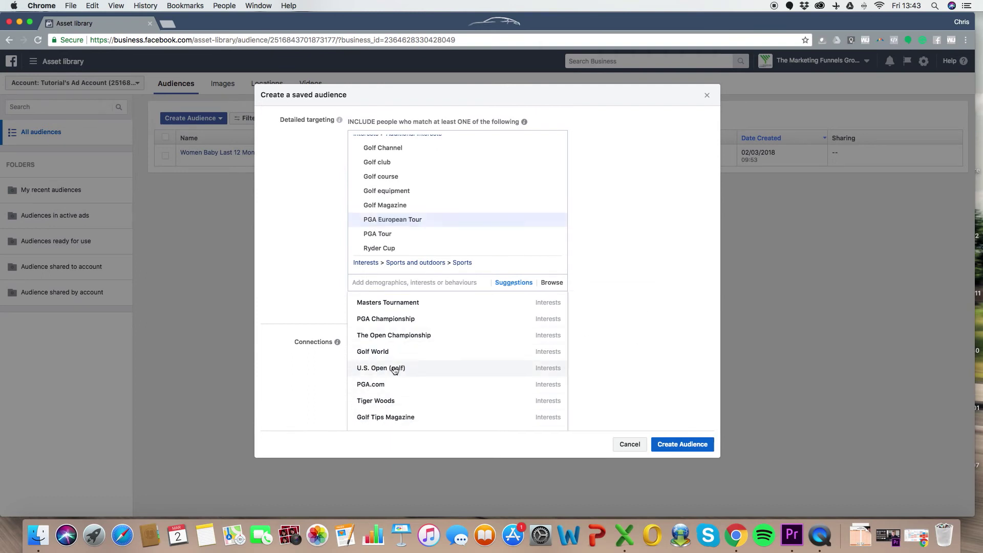
click(390, 403)
scroll(409, 364, down, 3)
click(401, 336)
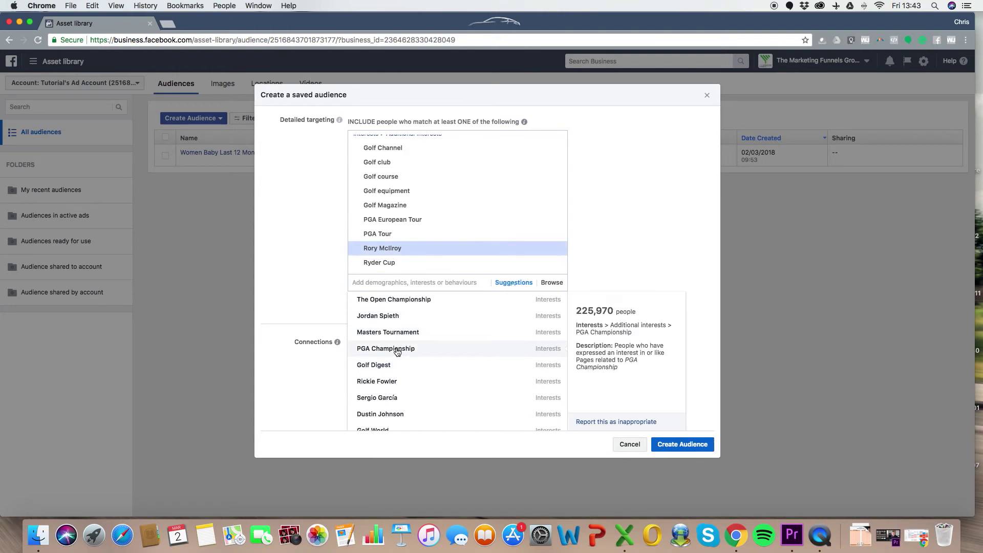
click(397, 382)
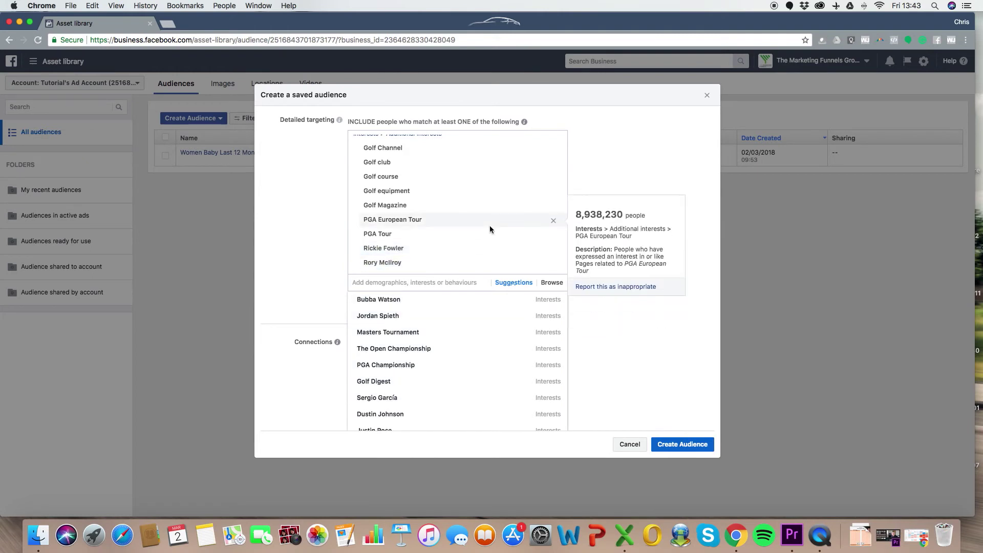
scroll(490, 219, up, 3)
scroll(447, 271, down, 2)
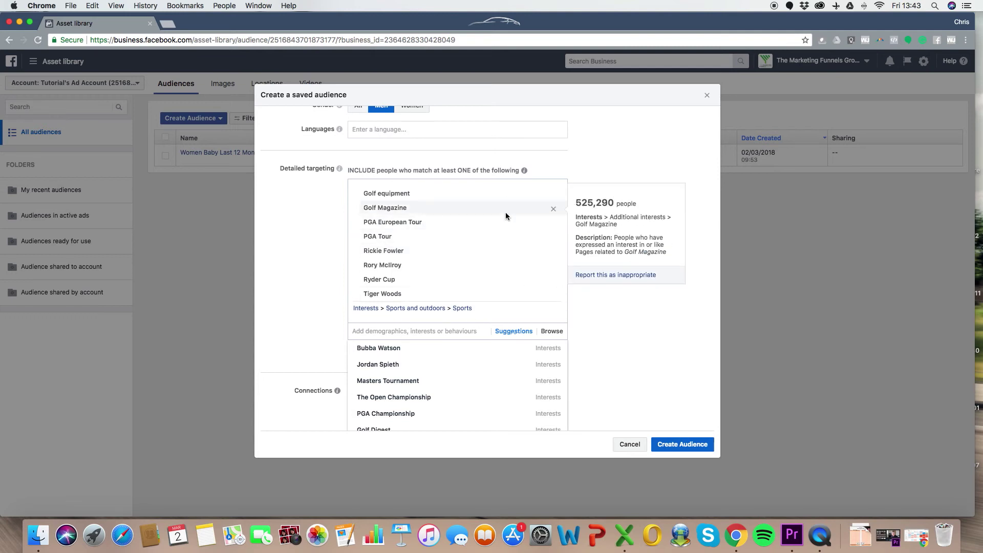
Review the selected golf interests and check the Golf Audience's potential reach and audience details
scroll(456, 247, up, 2)
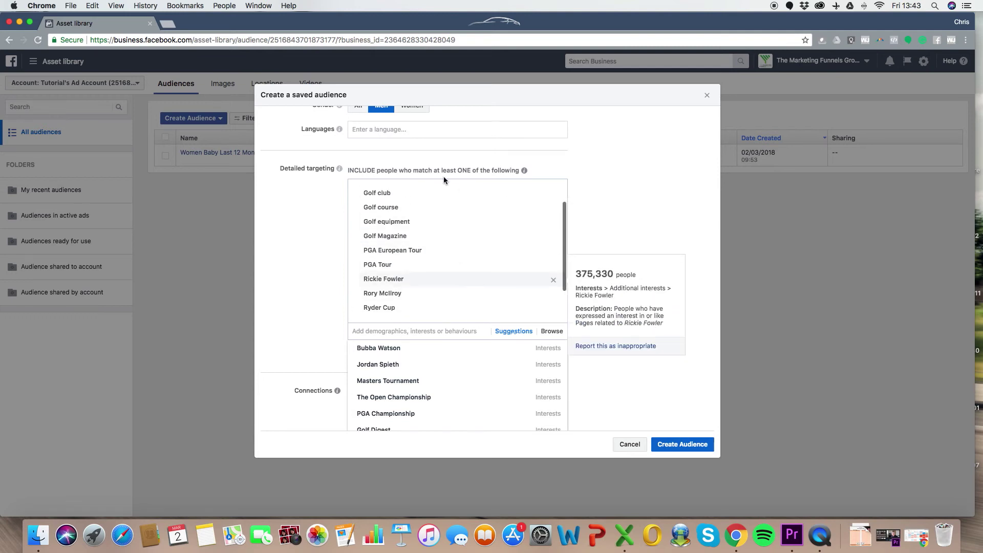
scroll(438, 252, up, 3)
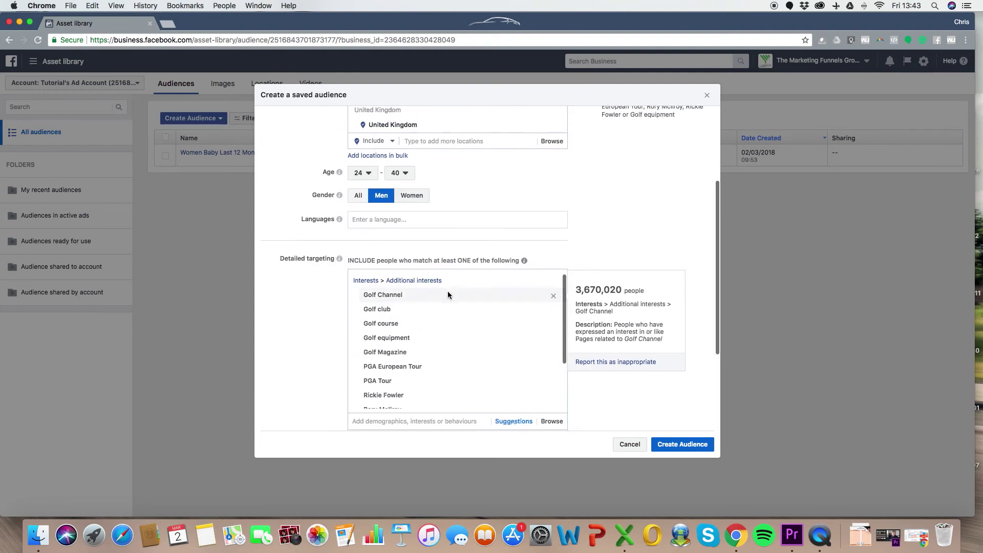
scroll(451, 287, down, 3)
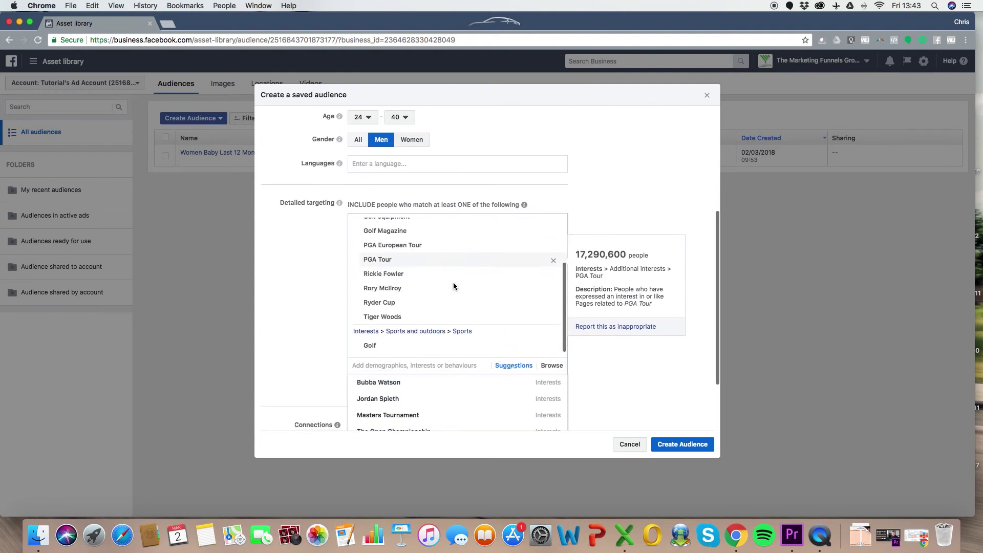
scroll(313, 267, down, 1)
click(312, 269)
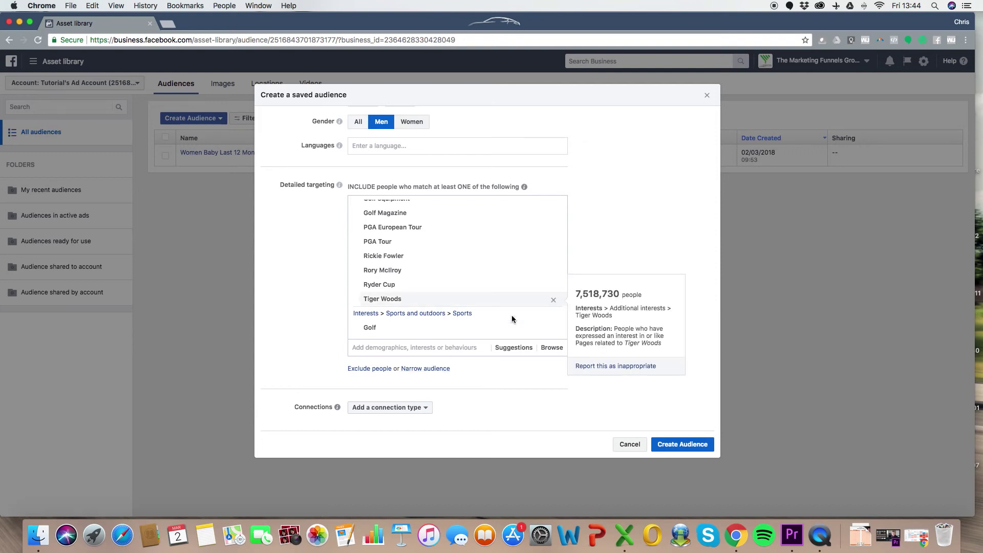
mouse_move(584, 268)
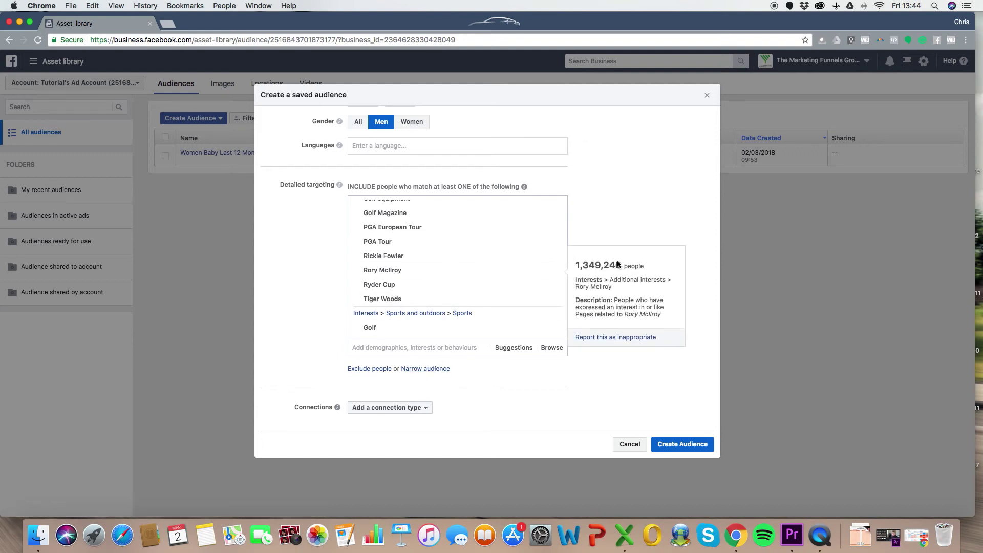
scroll(630, 286, up, 5)
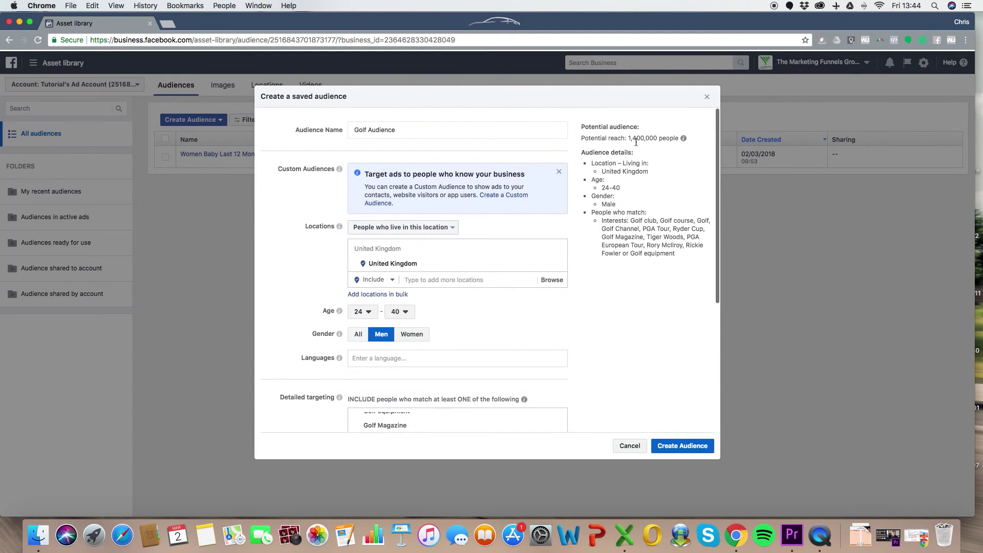
scroll(539, 324, down, 5)
scroll(512, 307, up, 5)
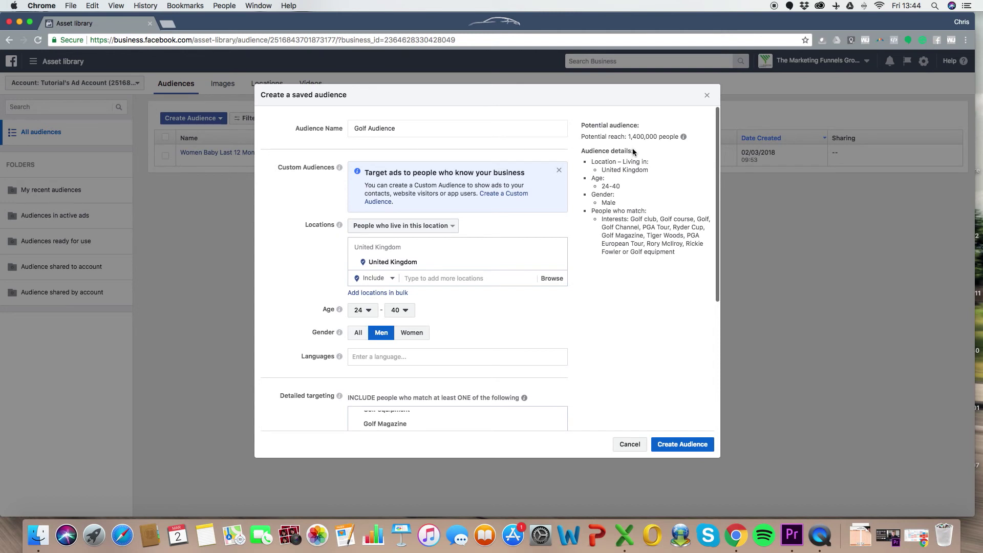
Narrow the audience to people with an above average level of spend on Recreation and Leisure (UK purchase behaviour), and check the potential reach
scroll(480, 280, down, 4)
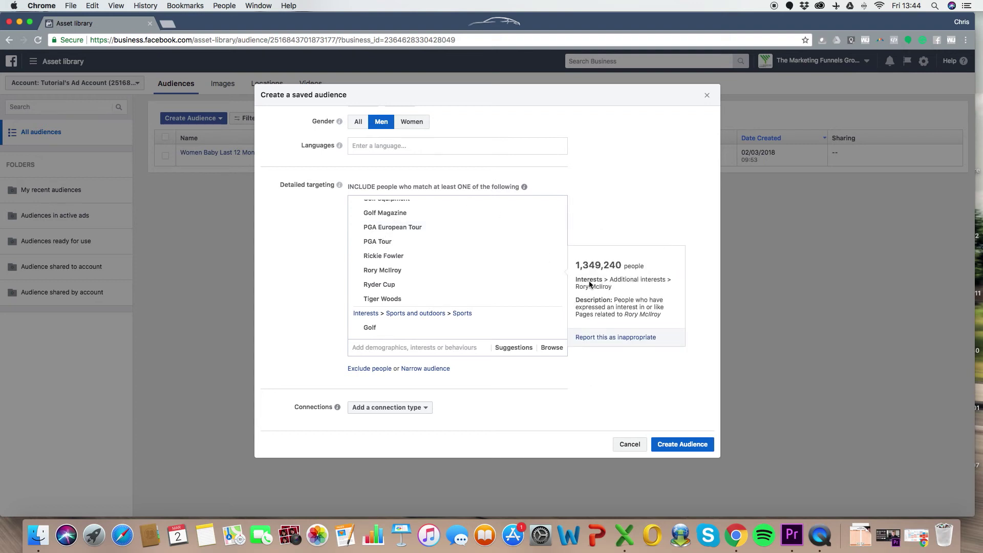
click(429, 370)
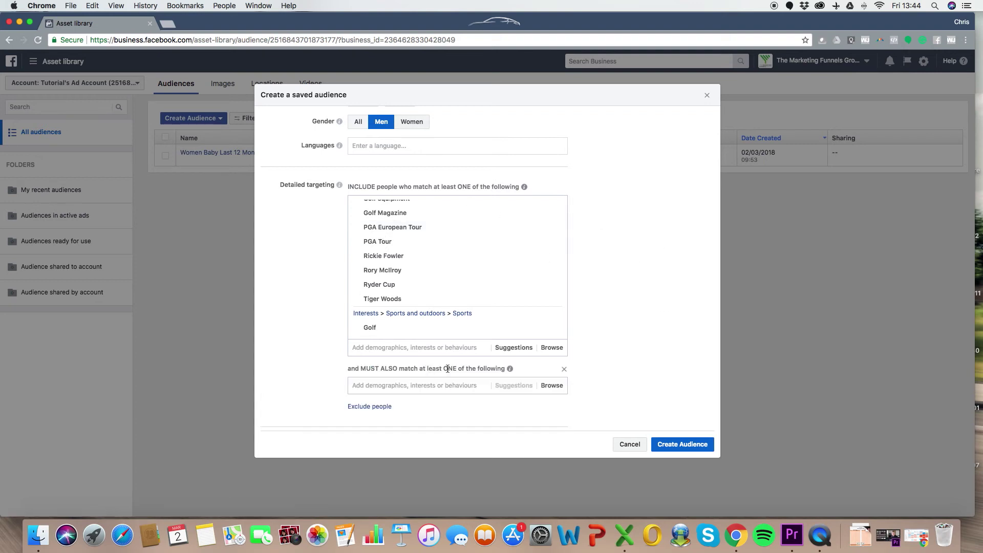
scroll(535, 358, down, 1)
click(548, 348)
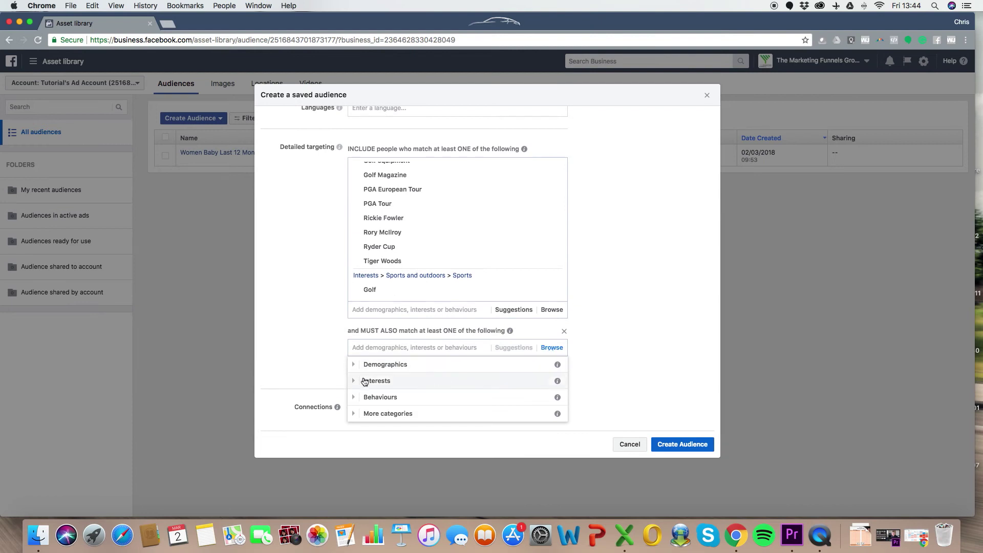
click(355, 397)
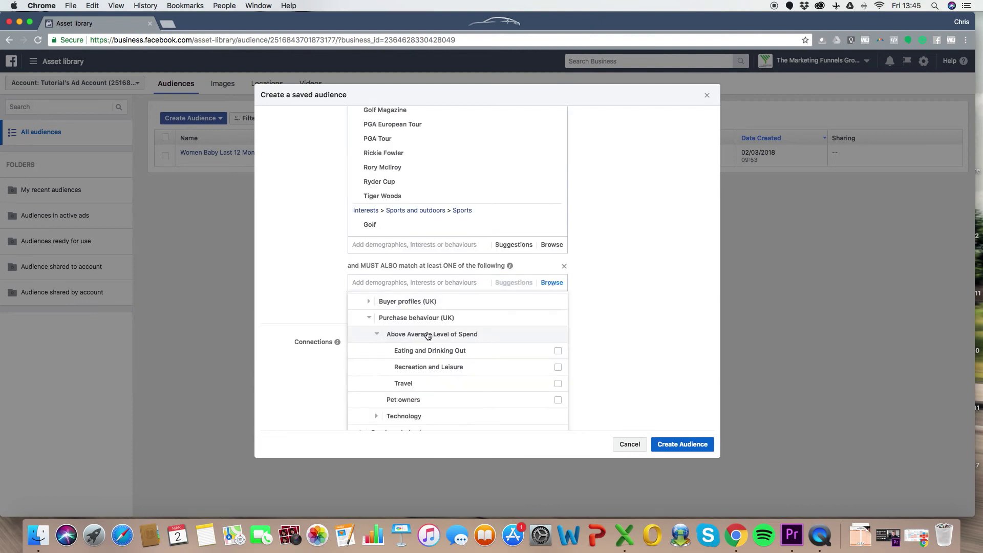
mouse_move(482, 369)
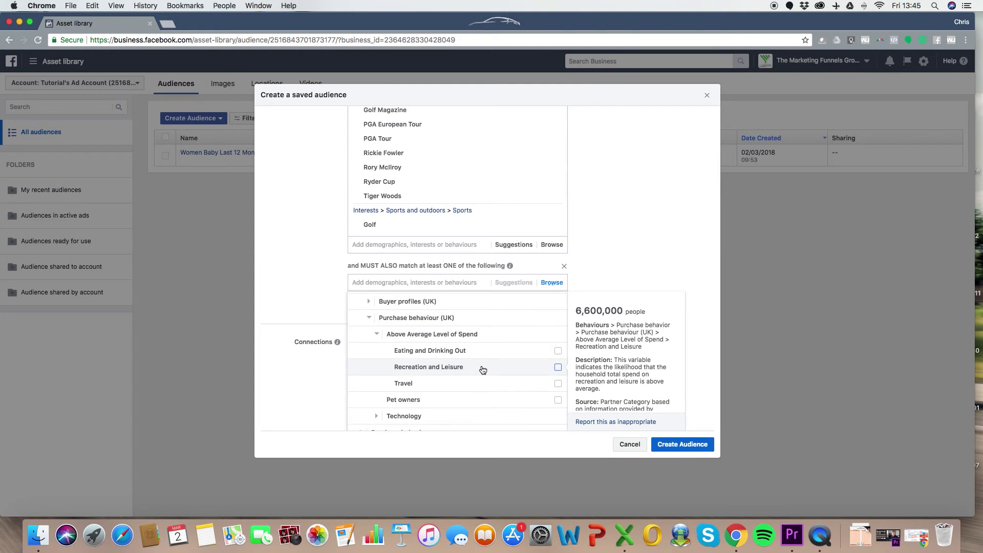
click(482, 369)
click(594, 306)
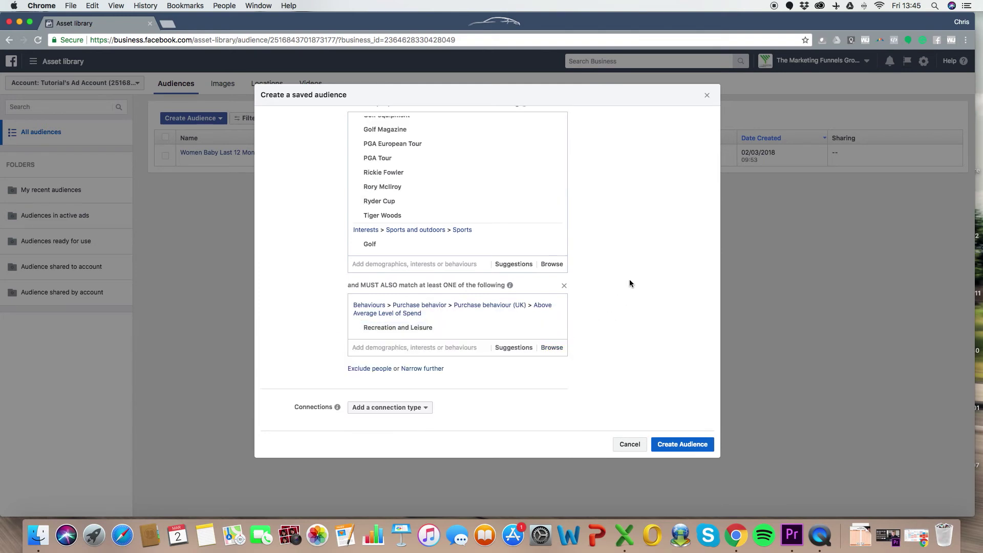
scroll(628, 285, up, 10)
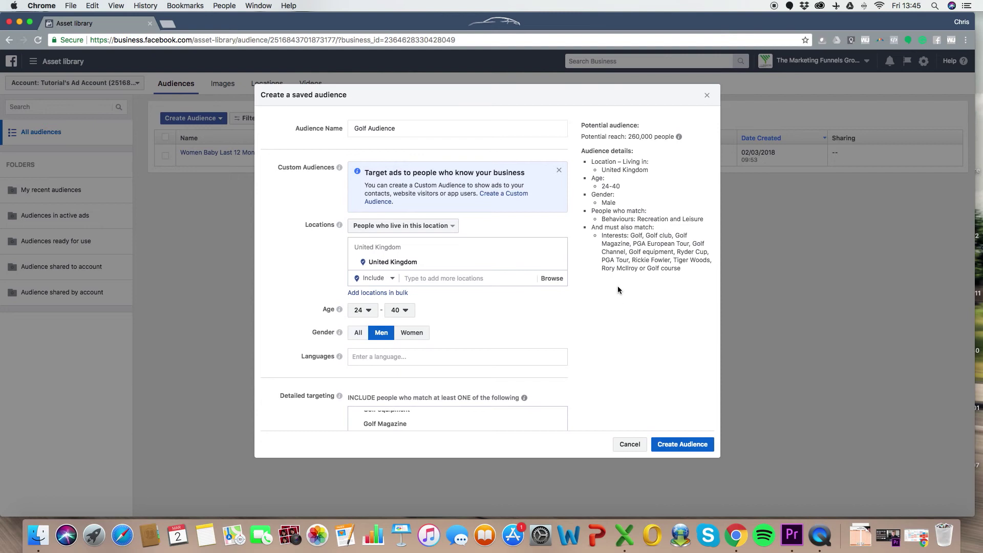
click(649, 135)
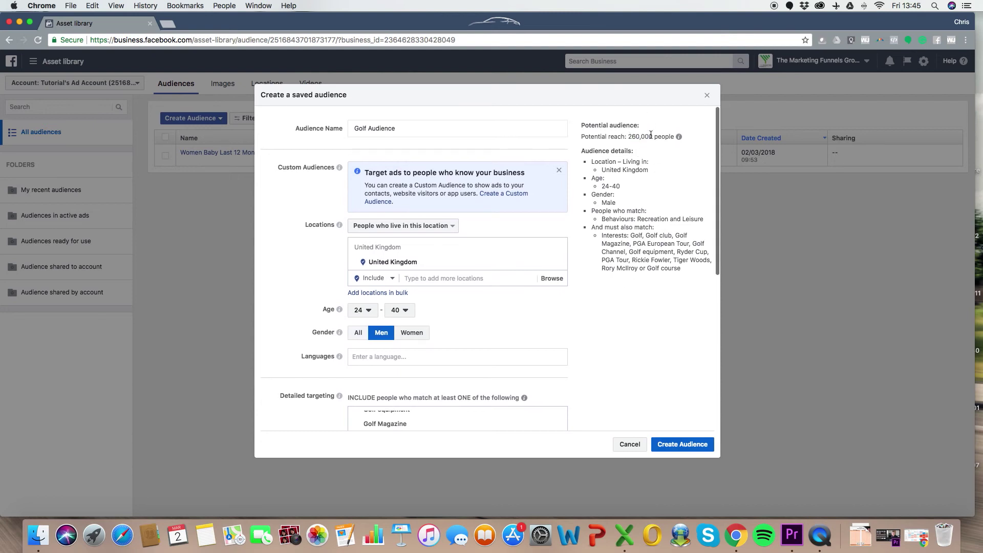
scroll(655, 184, down, 5)
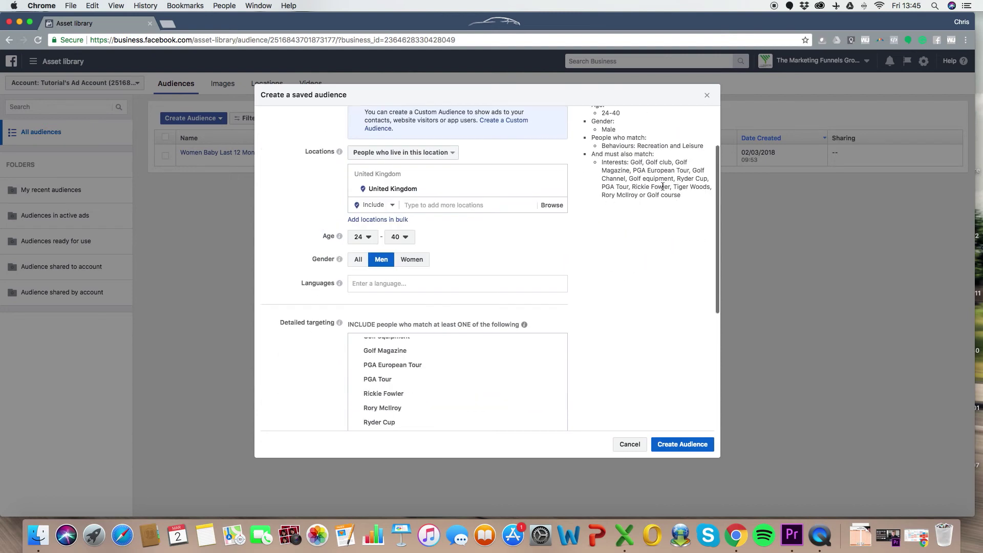
scroll(662, 195, down, 5)
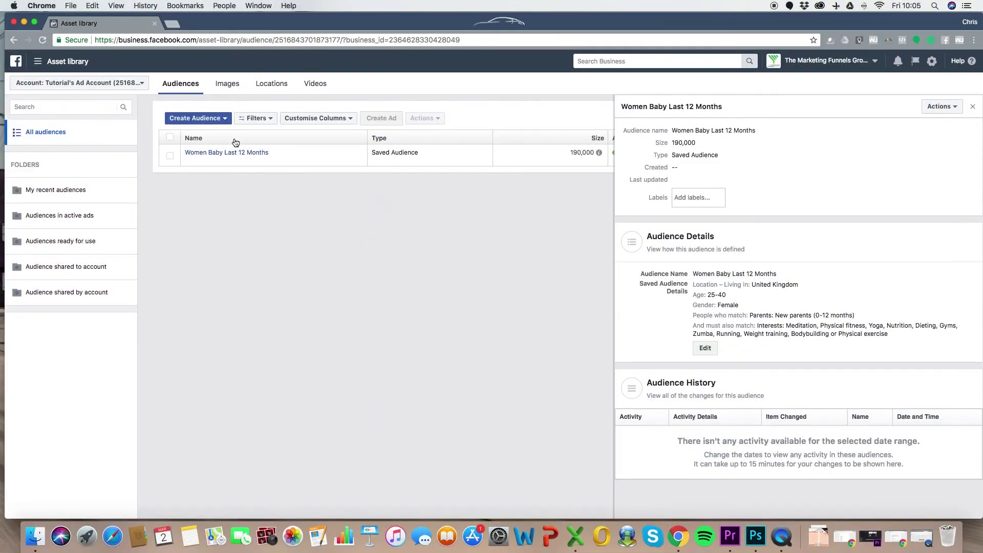
Start a new saved audience and name it Local Biz
click(197, 118)
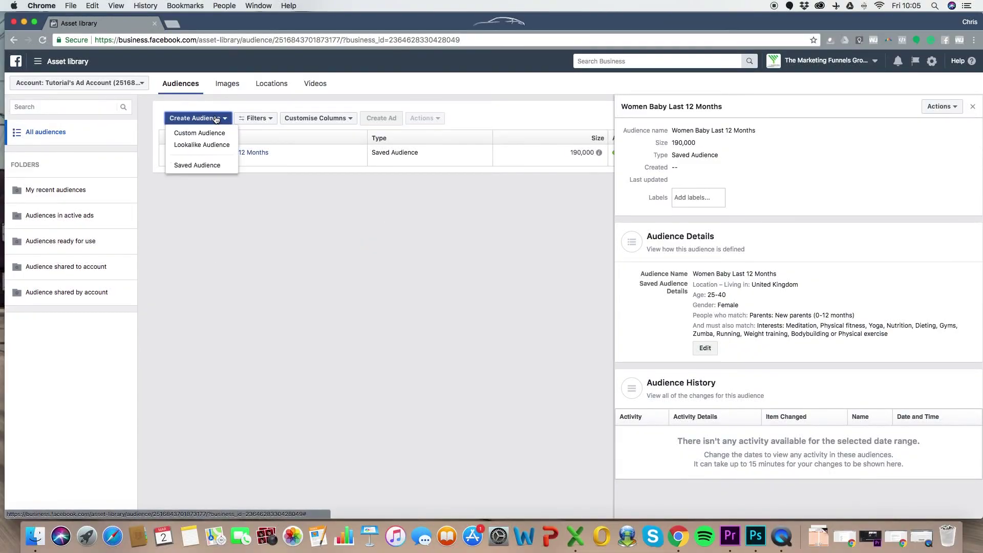
click(200, 165)
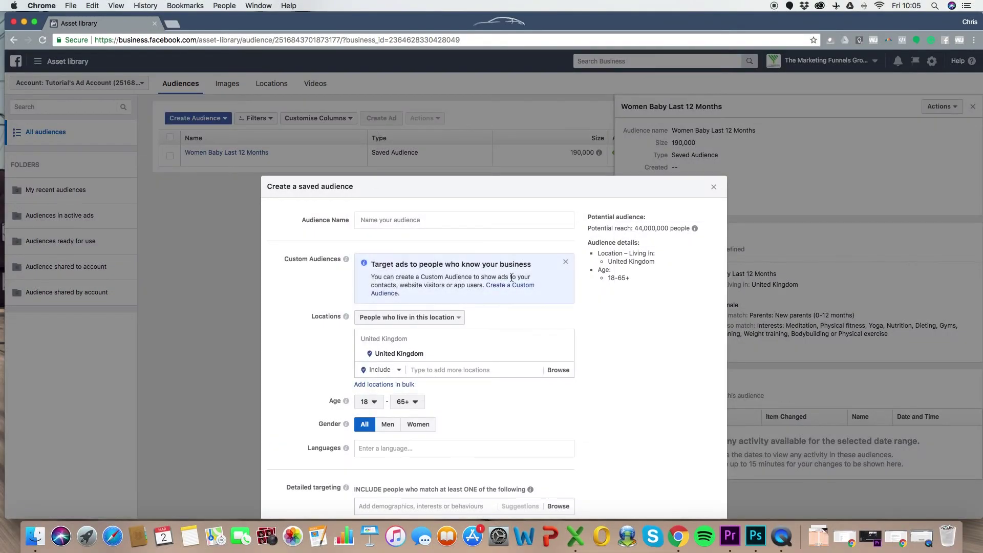
click(382, 204)
text(Local)
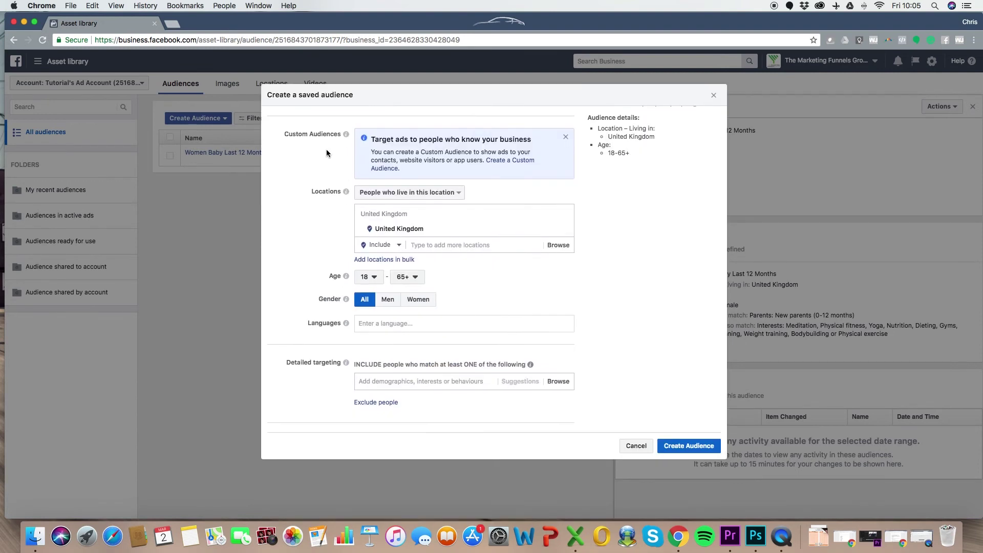
Restrict the Local Biz audience to men aged 30 to 39
click(389, 300)
click(368, 276)
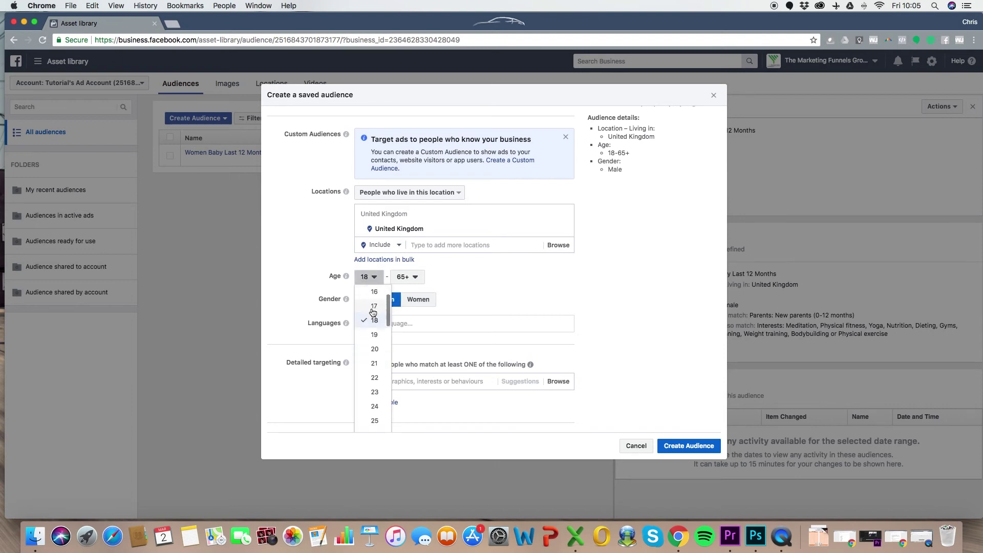
scroll(375, 340, down, 3)
click(375, 349)
click(405, 279)
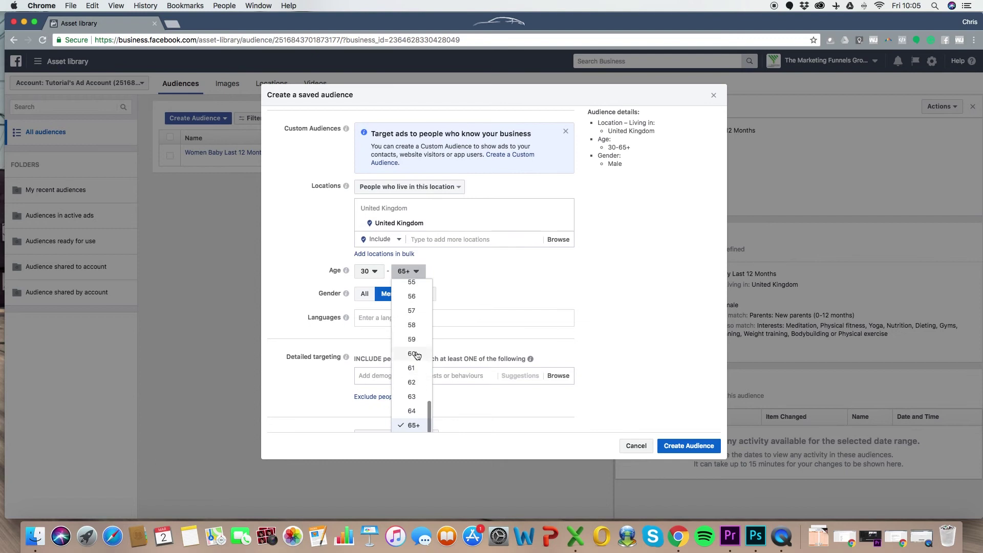
scroll(414, 338, up, 3)
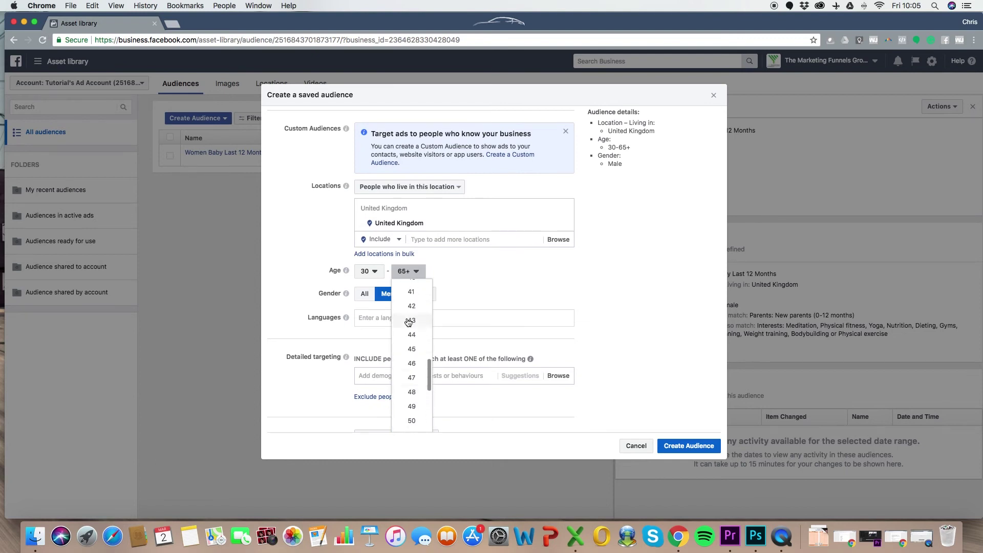
scroll(411, 318, up, 1)
click(411, 318)
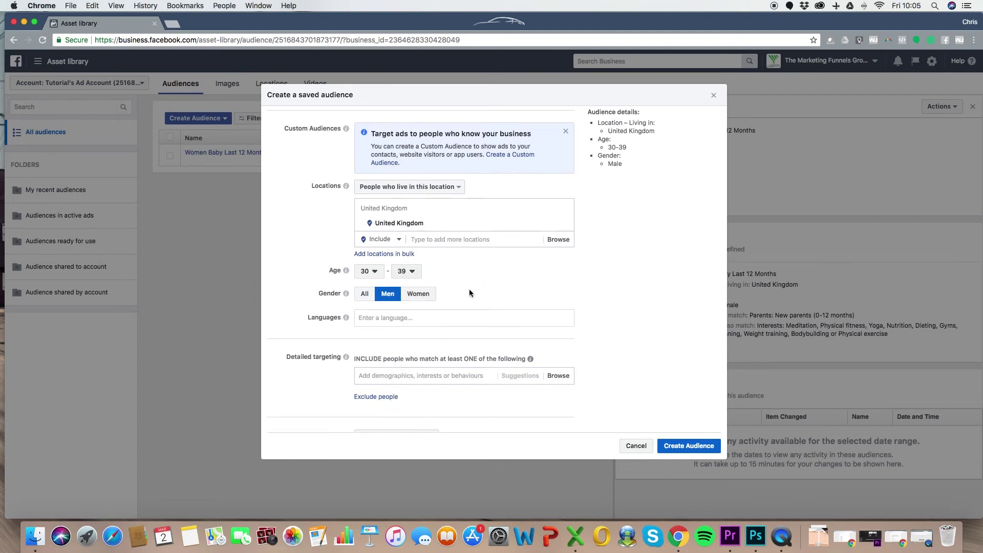
Replace the United Kingdom location with Guildford, England, set its radius to 17 km, and review the audience settings
scroll(500, 303, up, 2)
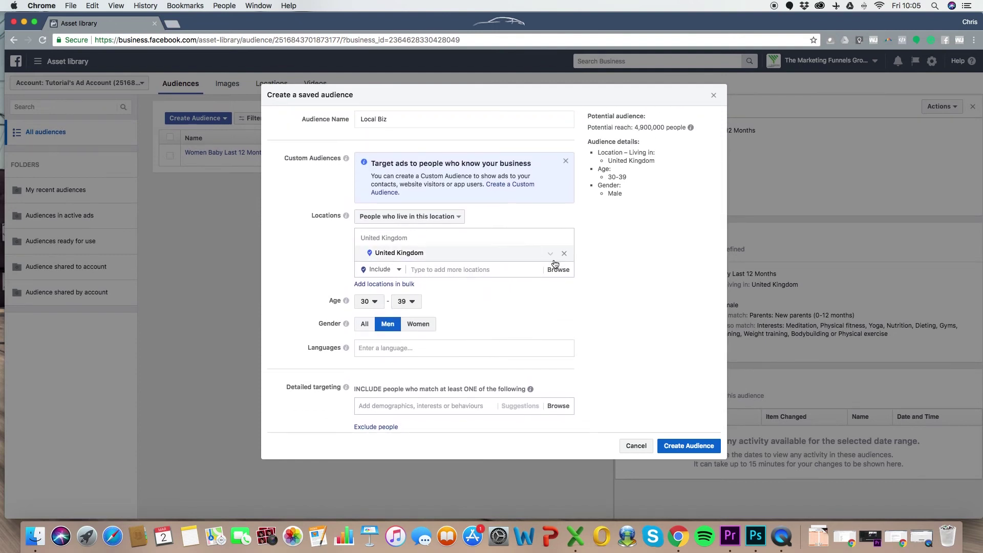
click(564, 240)
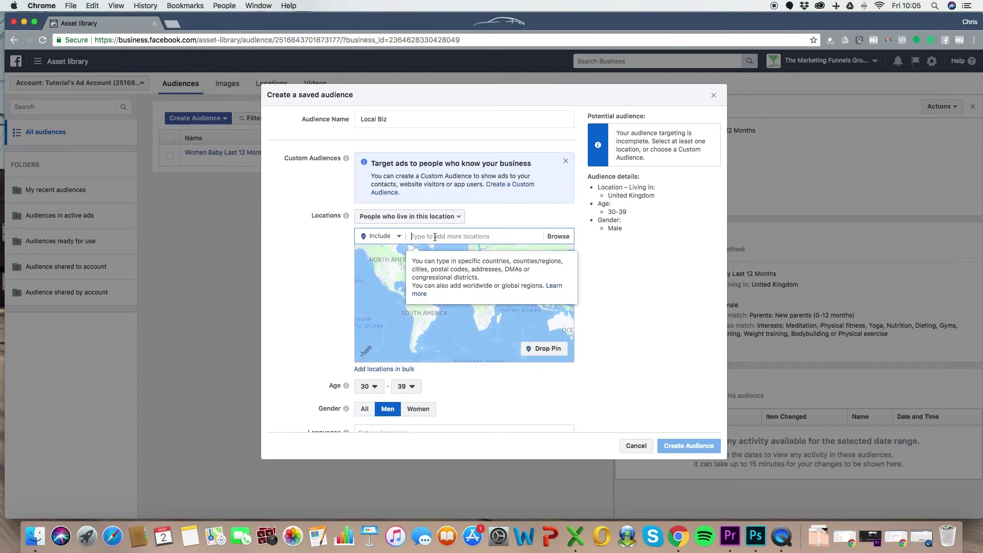
text(guildford)
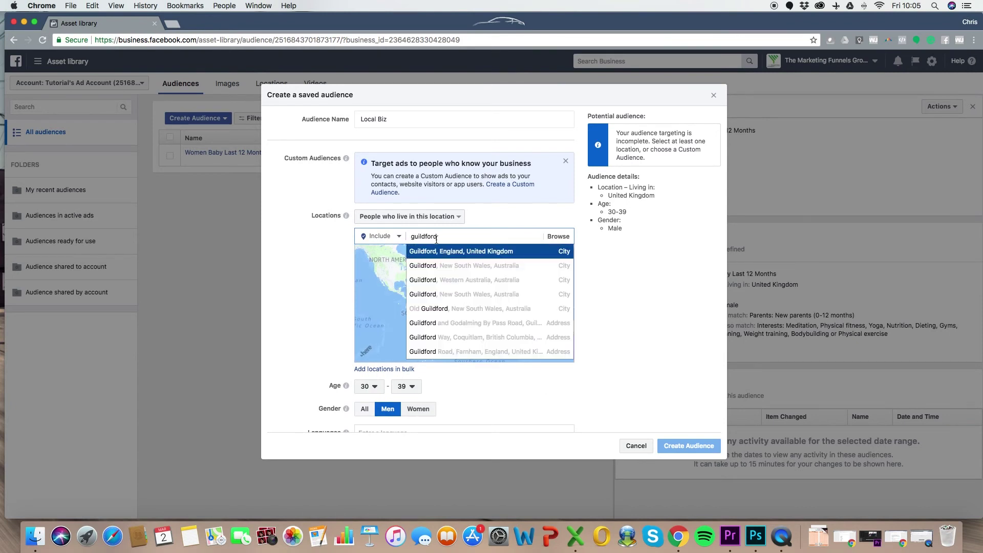
click(434, 250)
click(451, 253)
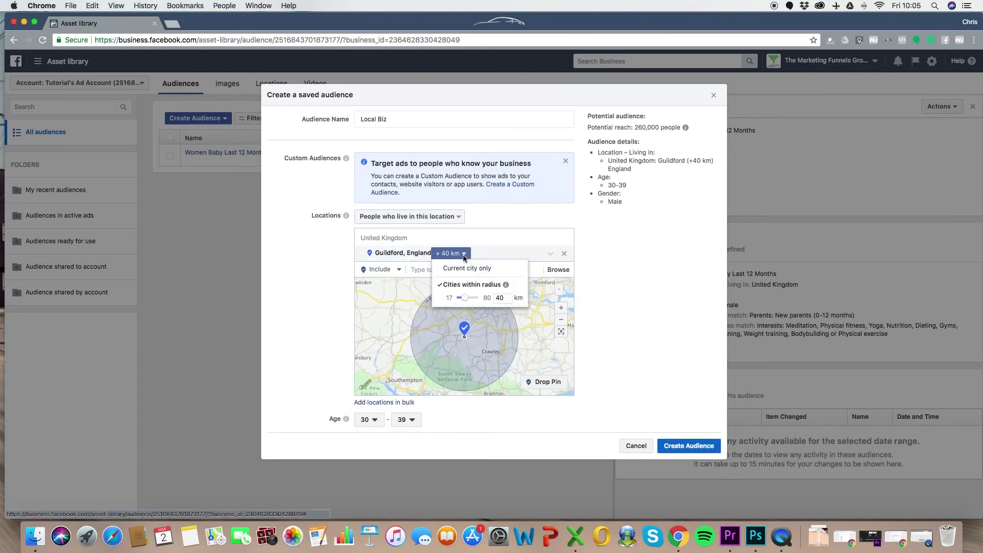
drag(465, 299, 458, 299)
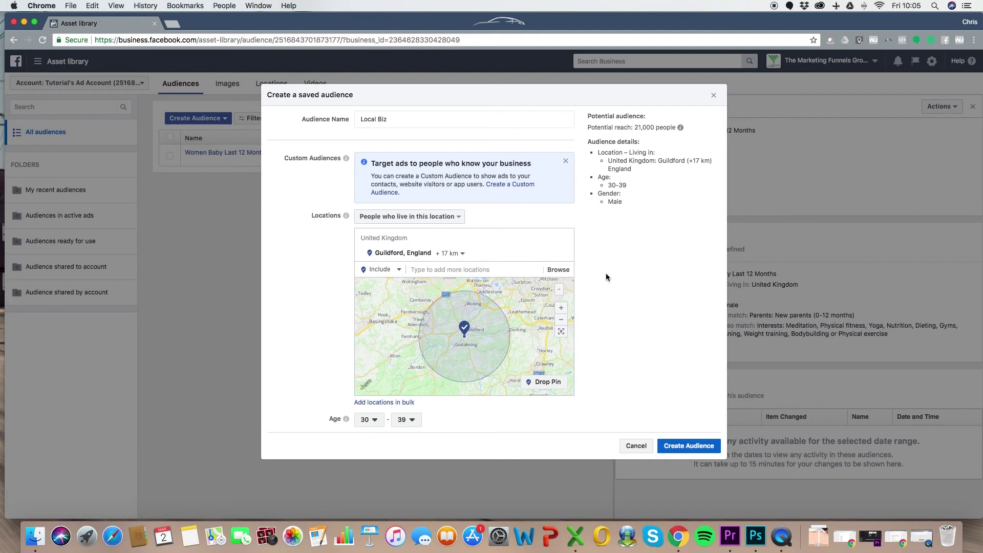
scroll(620, 254, down, 5)
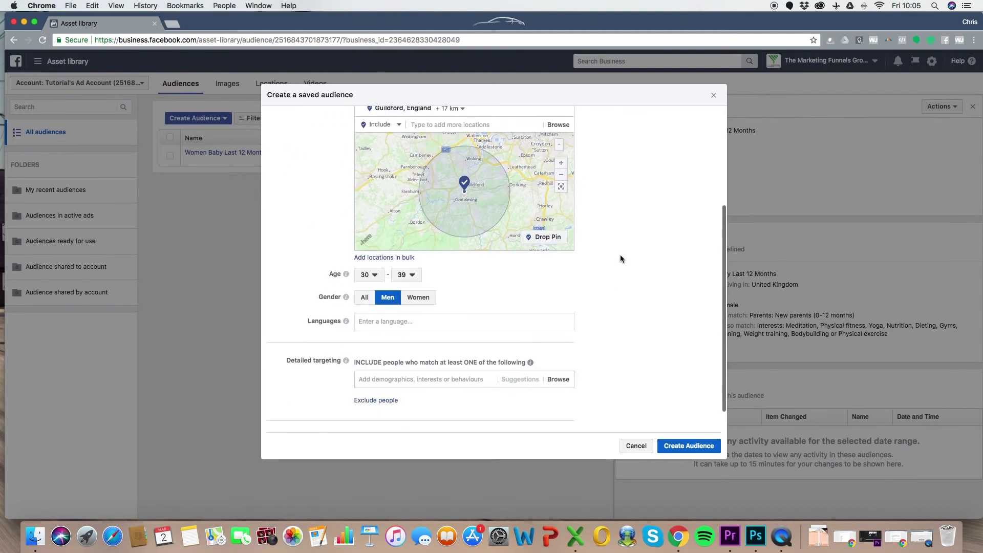
scroll(620, 254, up, 4)
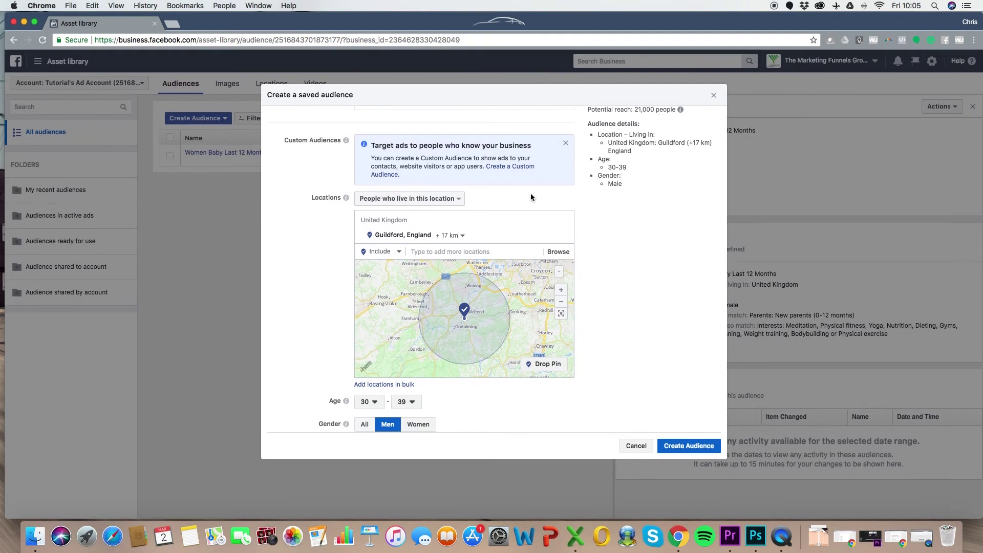
Replace the Guildford, England location with a pin dropped in Guildford town centre near the bus station, at about 51.24, -0.58
click(561, 290)
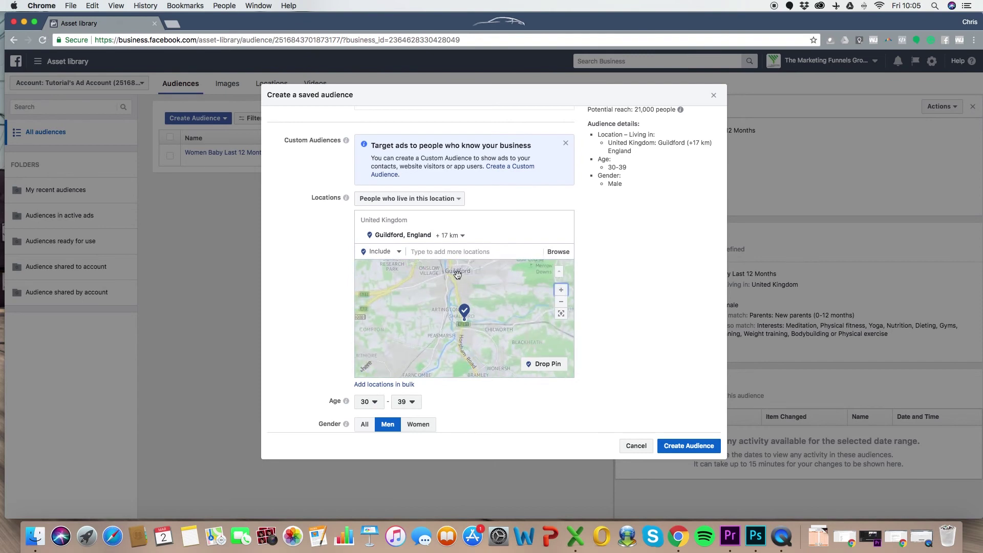
drag(457, 275, 490, 354)
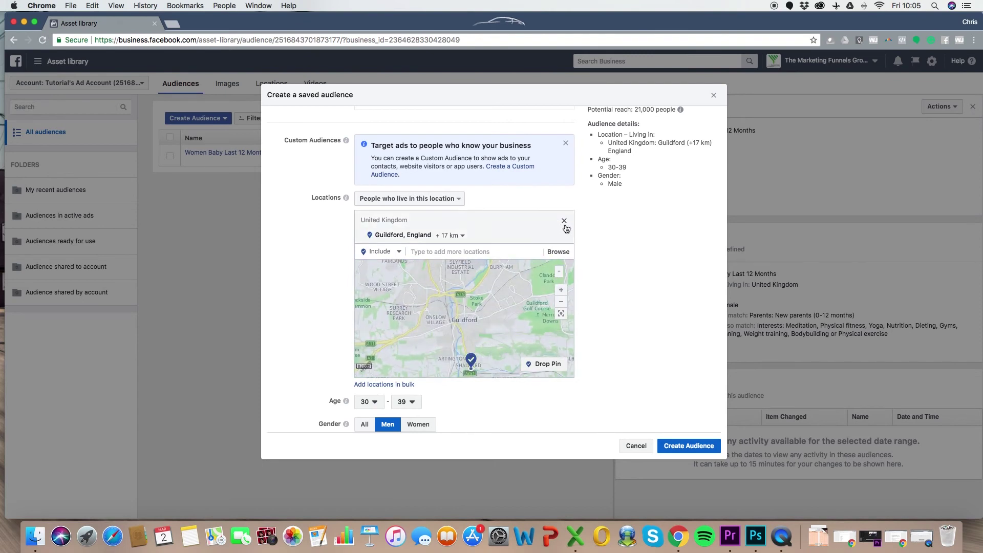
click(566, 227)
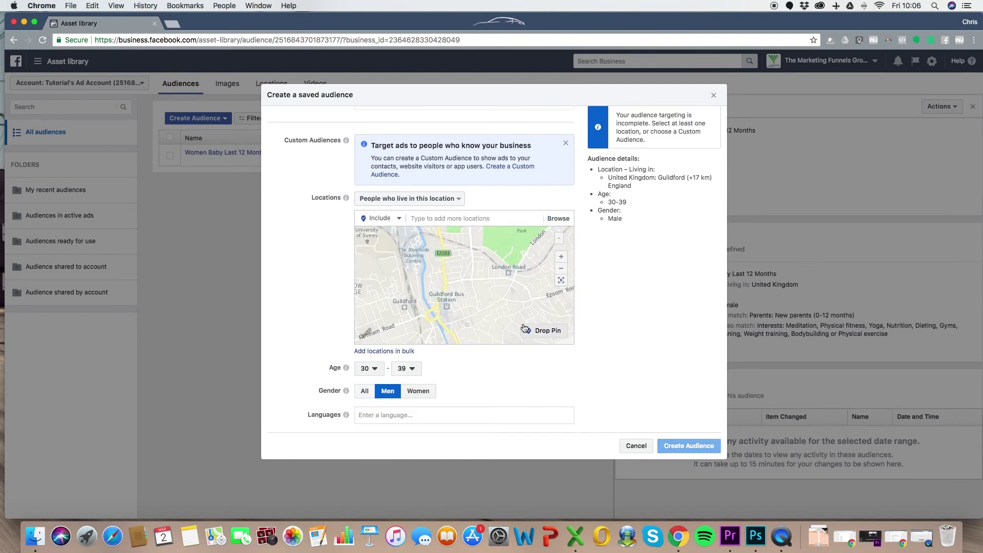
click(426, 216)
click(538, 332)
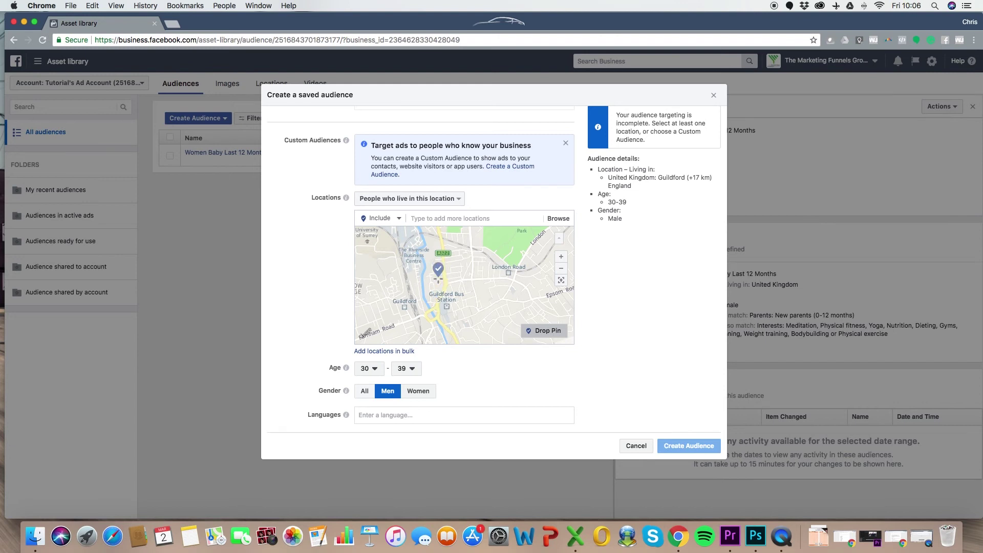
click(445, 285)
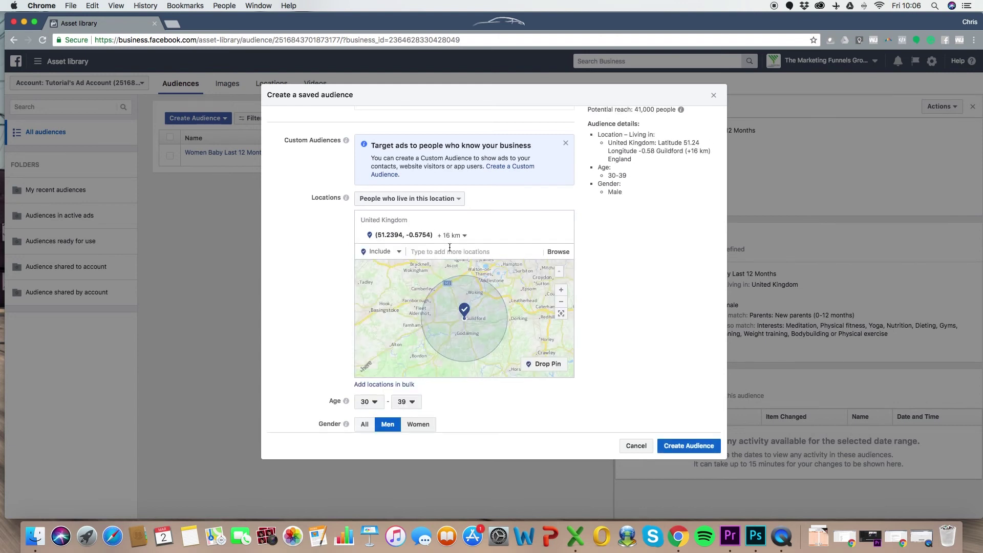
Set the radius around the dropped pin to 8 km and review the potential reach and audience details
click(451, 235)
drag(451, 252, 446, 252)
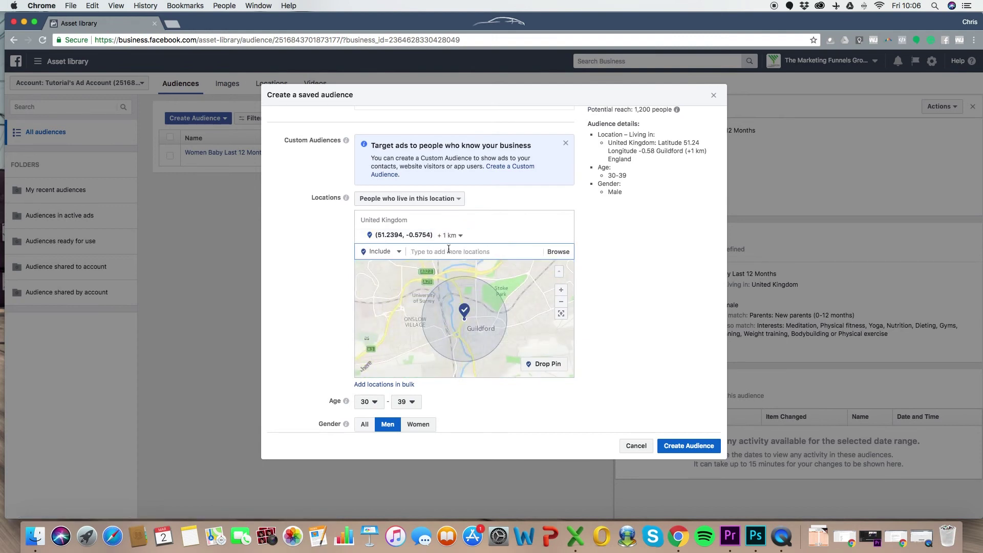
click(487, 250)
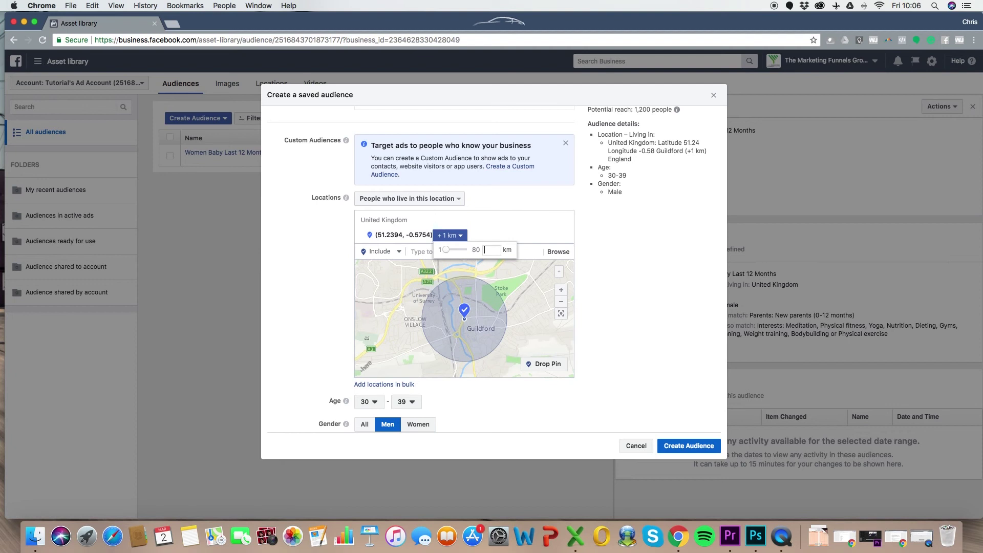
text(8)
key(Return)
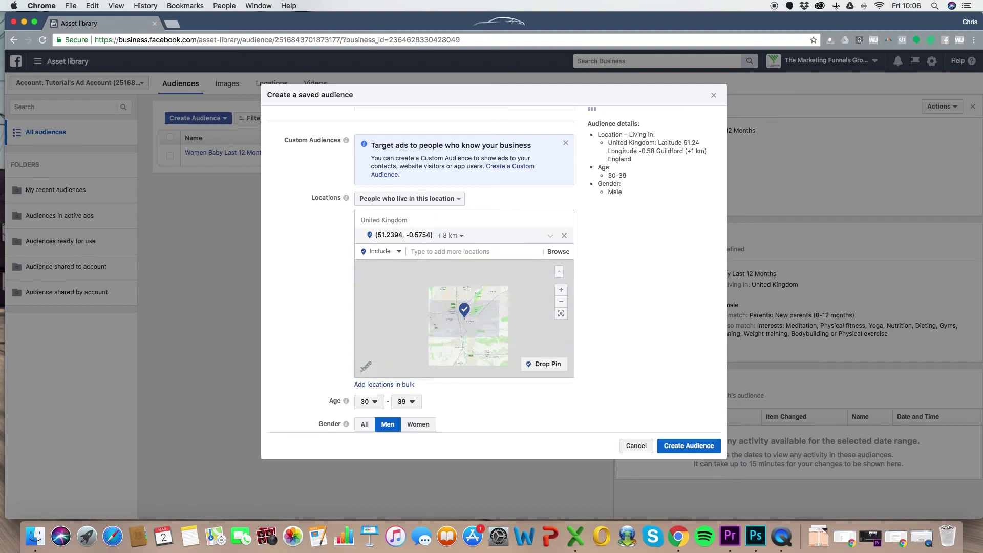
scroll(644, 241, up, 3)
scroll(640, 246, down, 3)
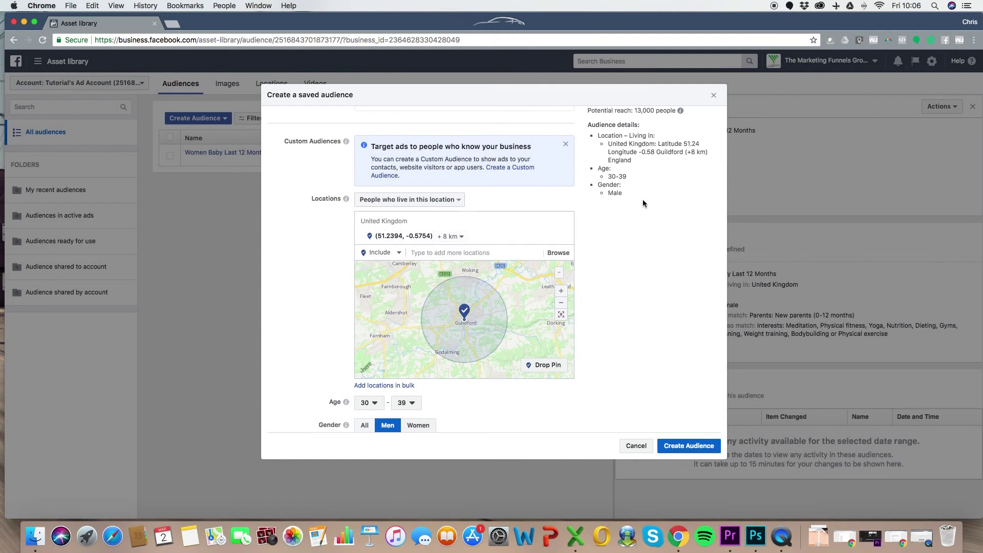
scroll(643, 204, up, 1)
scroll(641, 235, down, 3)
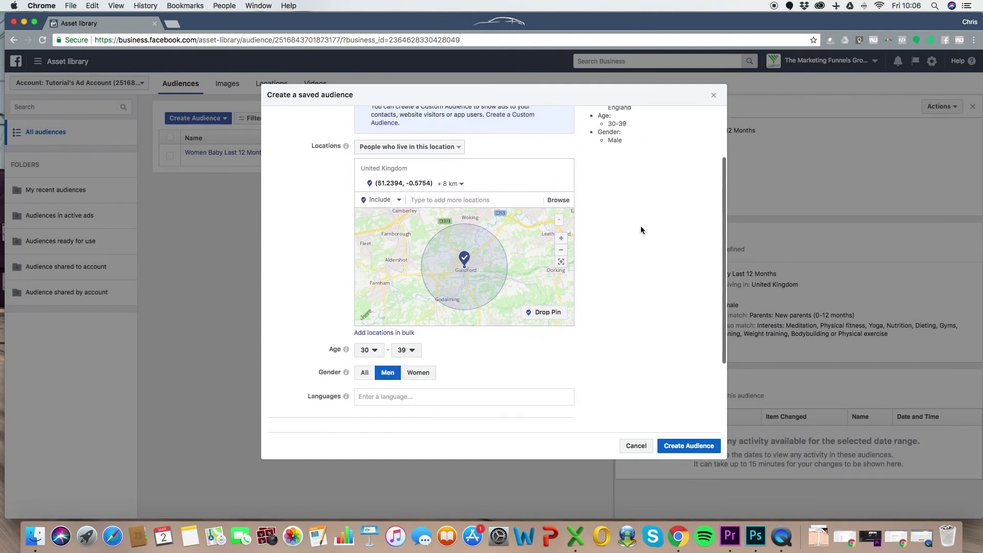